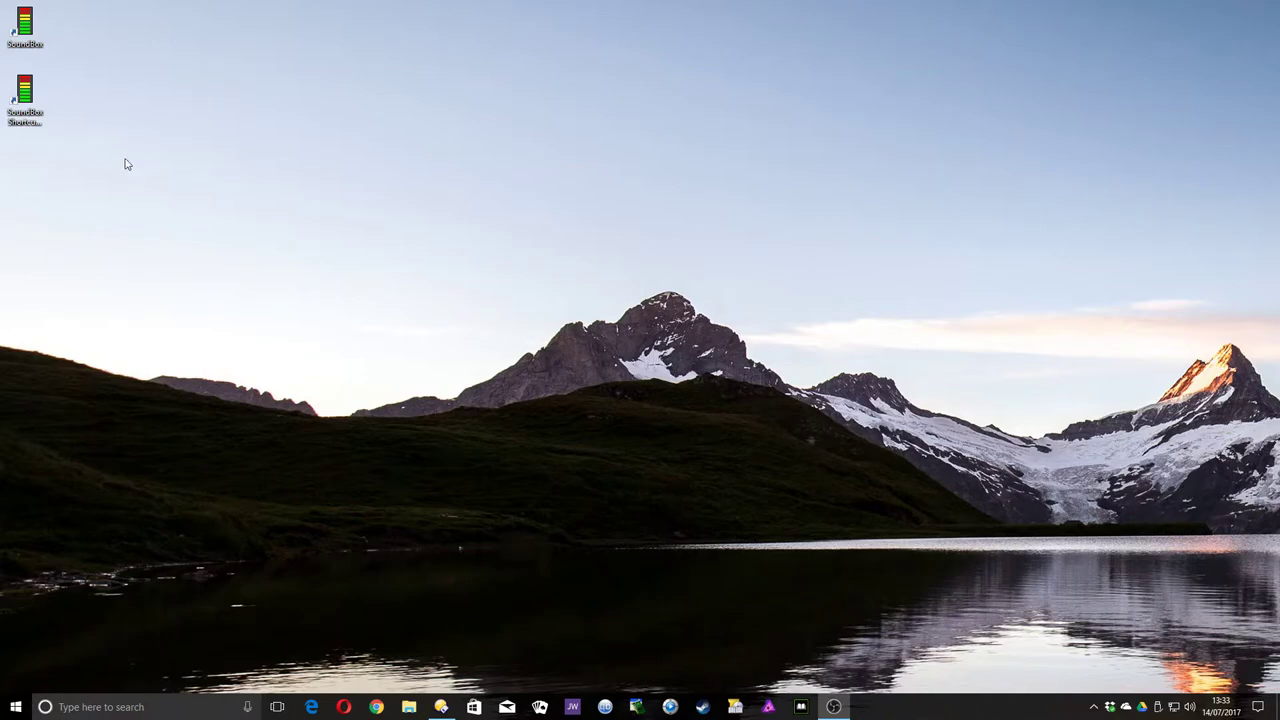
Step: Launch SoundBox and show the Options Settings list with Media, Audio, Song Lyrics and Timers
{"action": "double_click", "coordinate": [34, 36]}
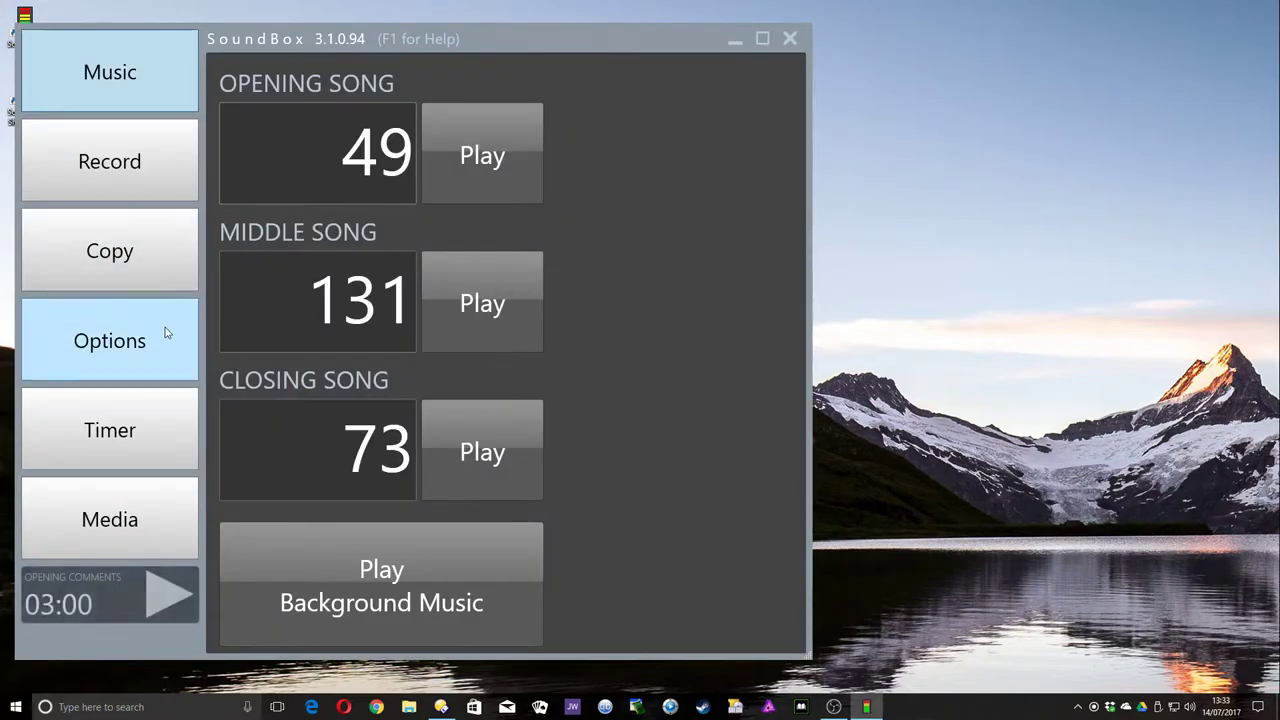
{"action": "left_click", "coordinate": [155, 352]}
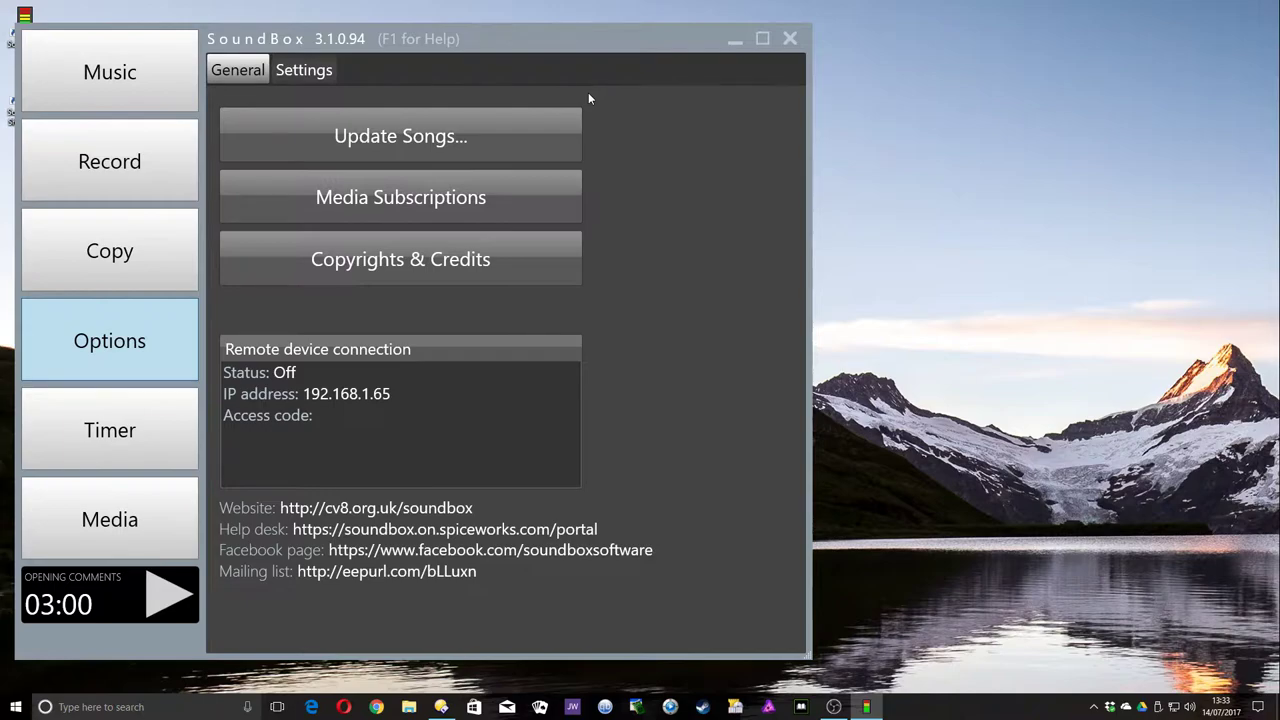
{"action": "left_click", "coordinate": [312, 76]}
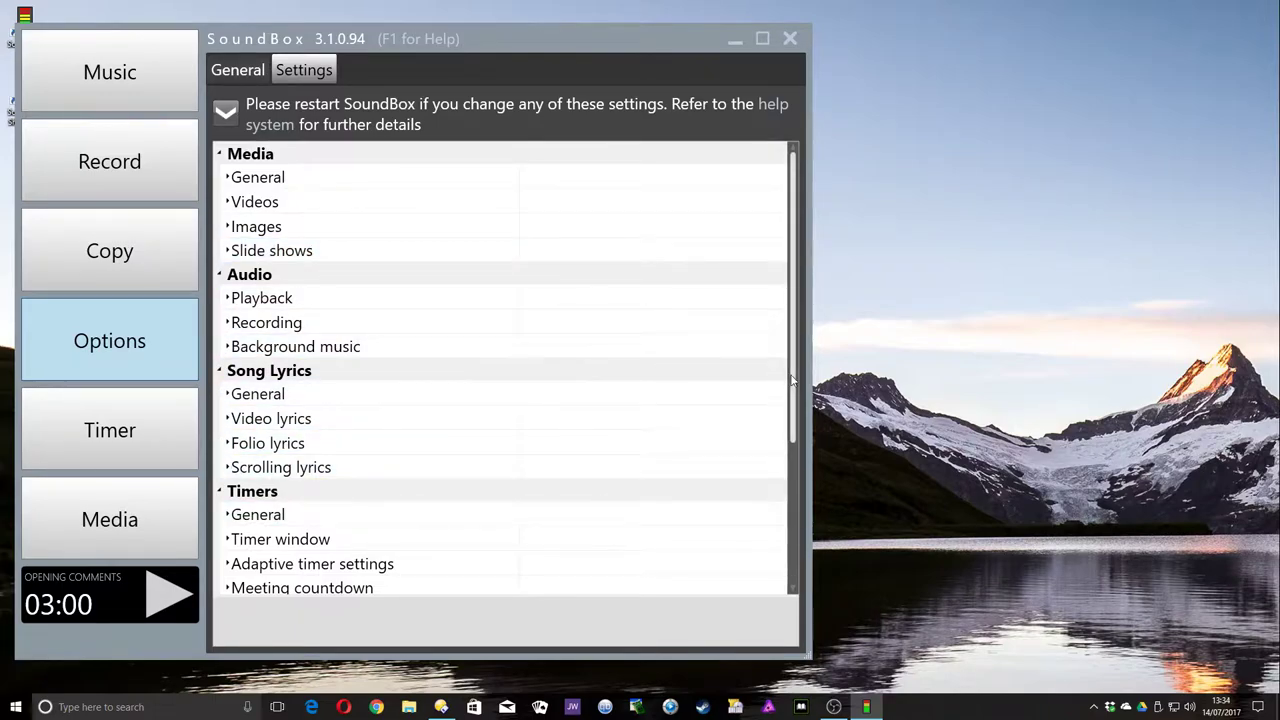
{"action": "left_click_drag", "start_coordinate": [792, 380], "coordinate": [824, 363]}
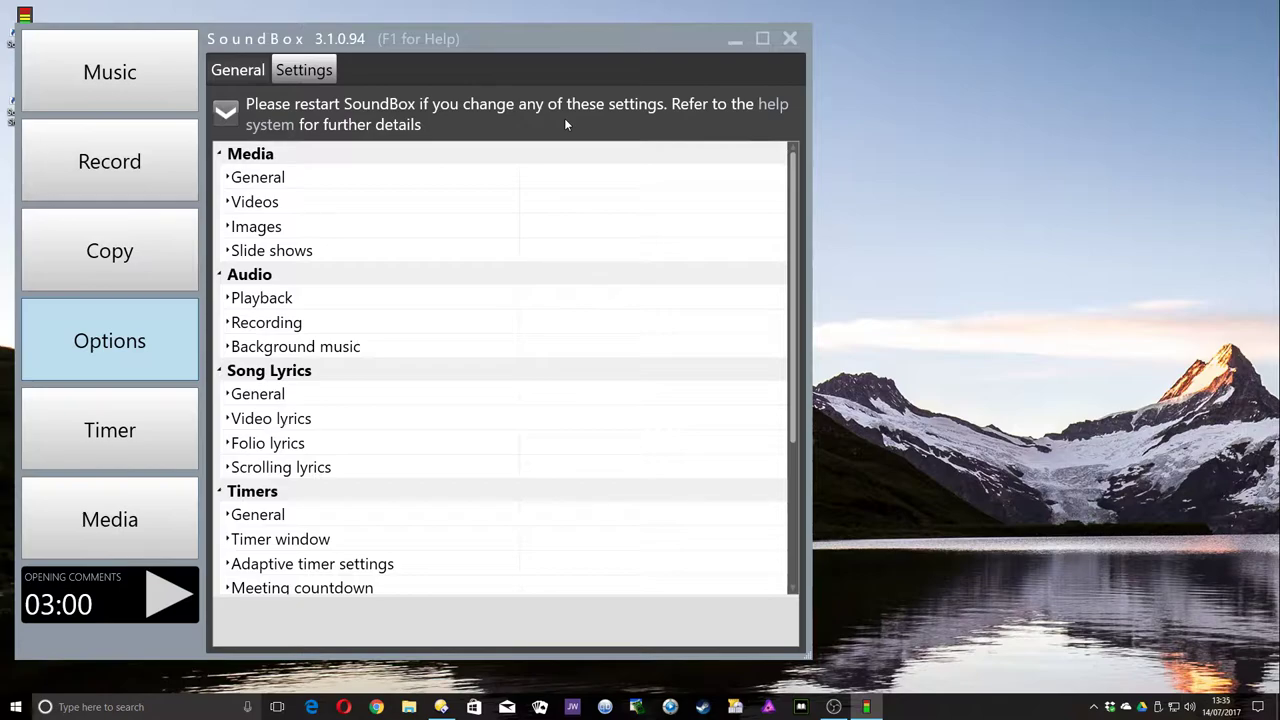
Step: Make a roughly 14-second test recording, 'Friday 14 July 2017 - 001', on the Record page
{"action": "left_click", "coordinate": [155, 164]}
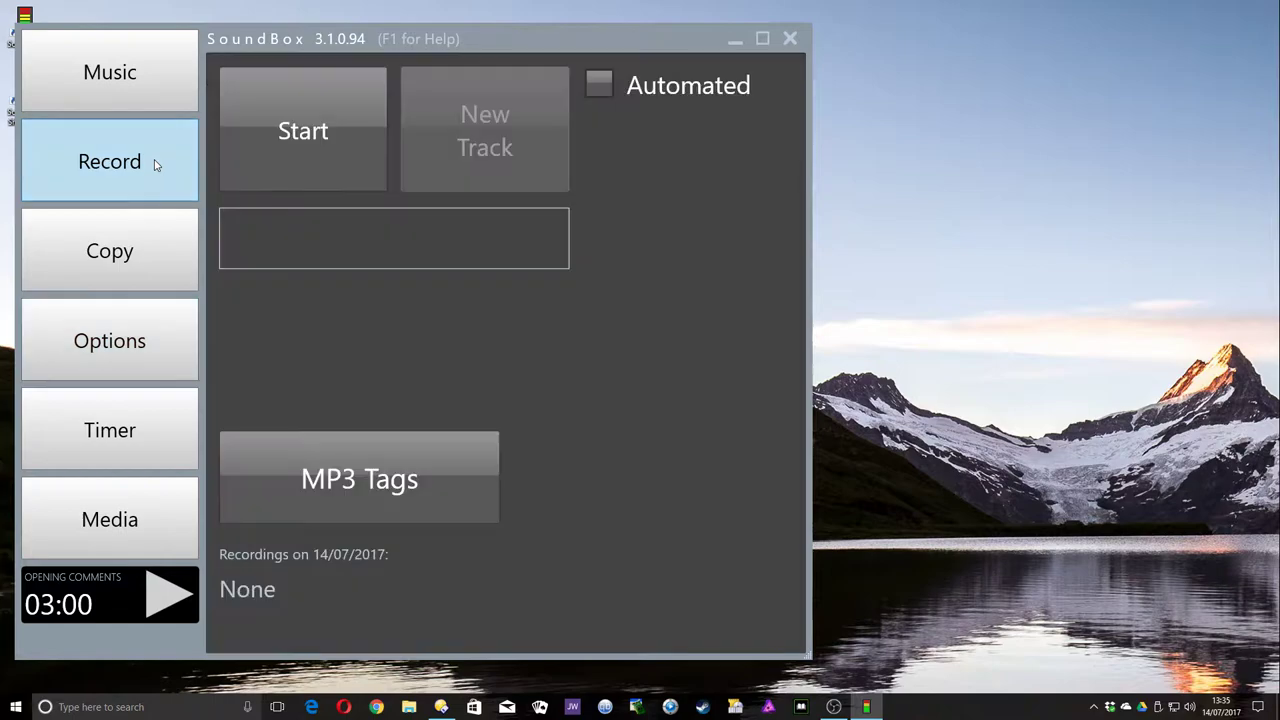
{"action": "left_click", "coordinate": [305, 135]}
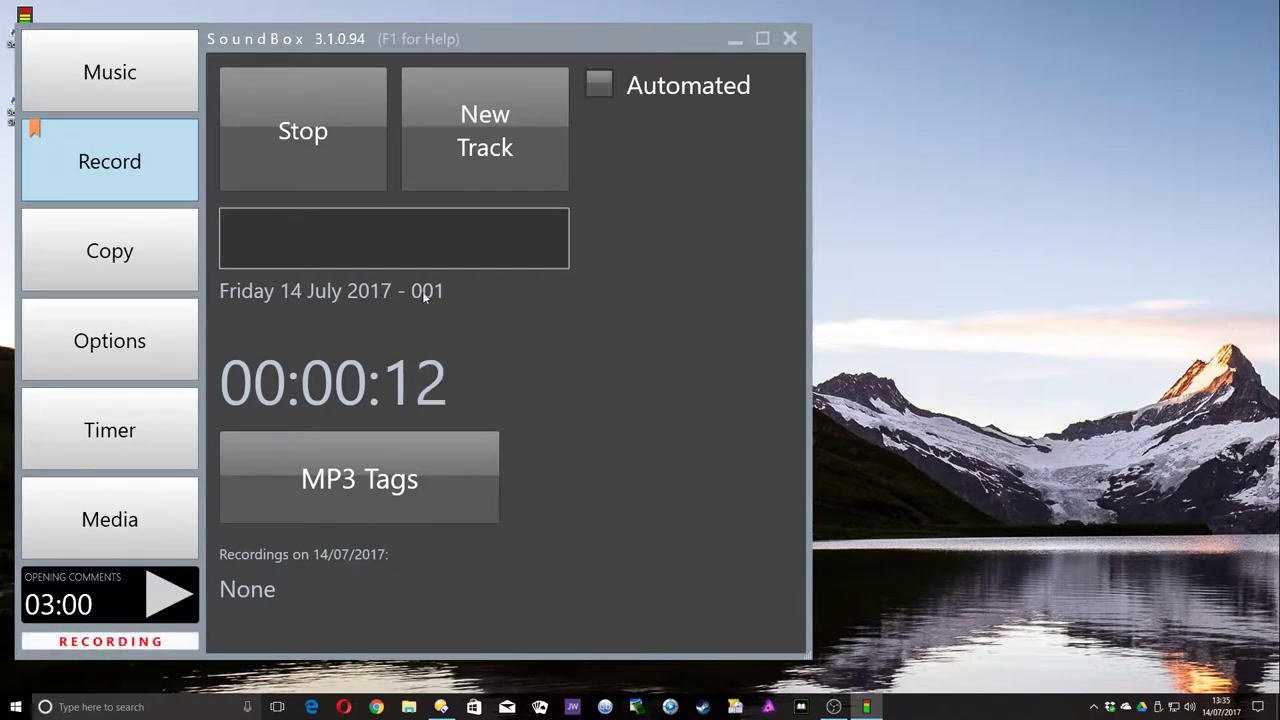
{"action": "left_click", "coordinate": [326, 134]}
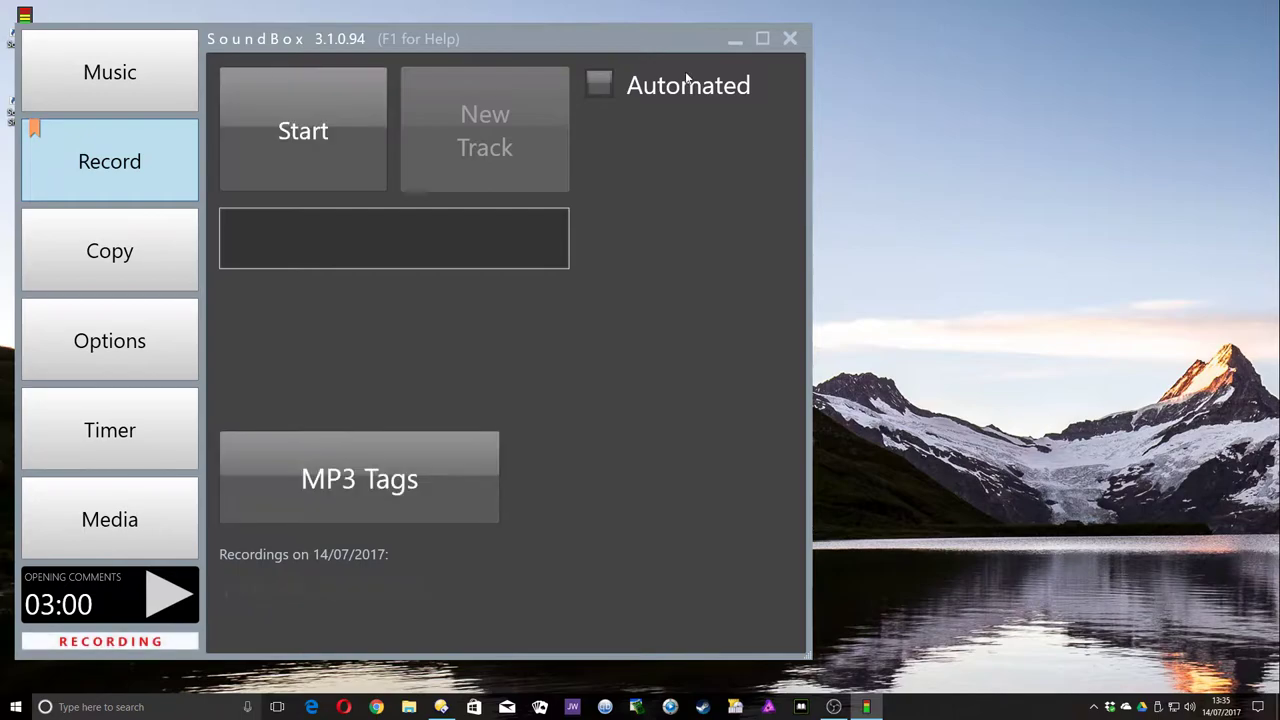
Step: Close SoundBox and open the Documents folder in File Explorer
{"action": "key", "text": "alt+F4"}
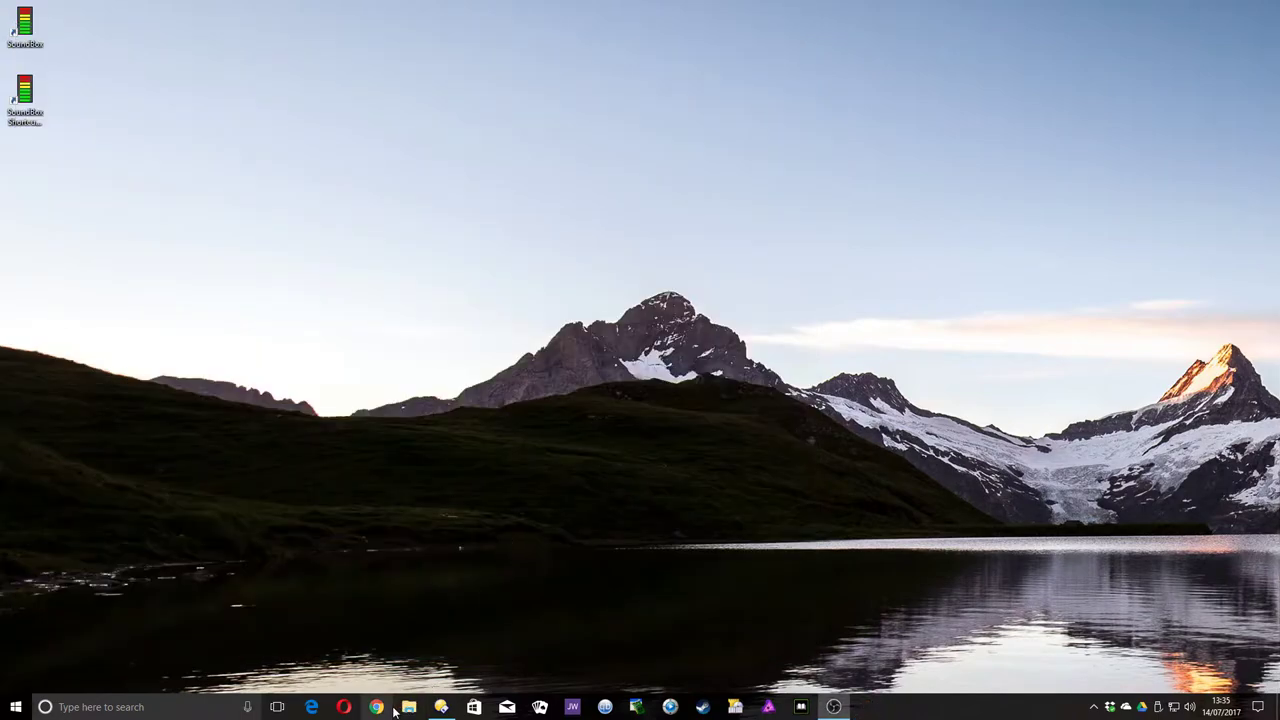
{"action": "left_click", "coordinate": [408, 707]}
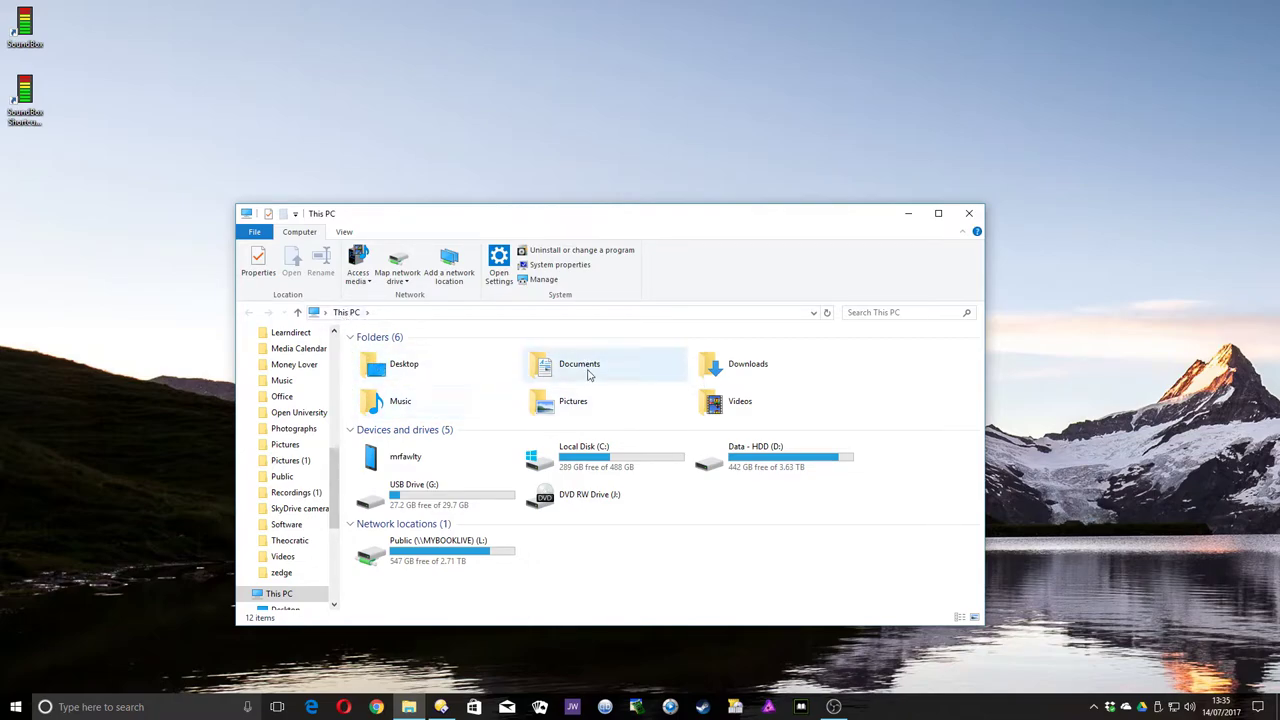
{"action": "double_click", "coordinate": [580, 366]}
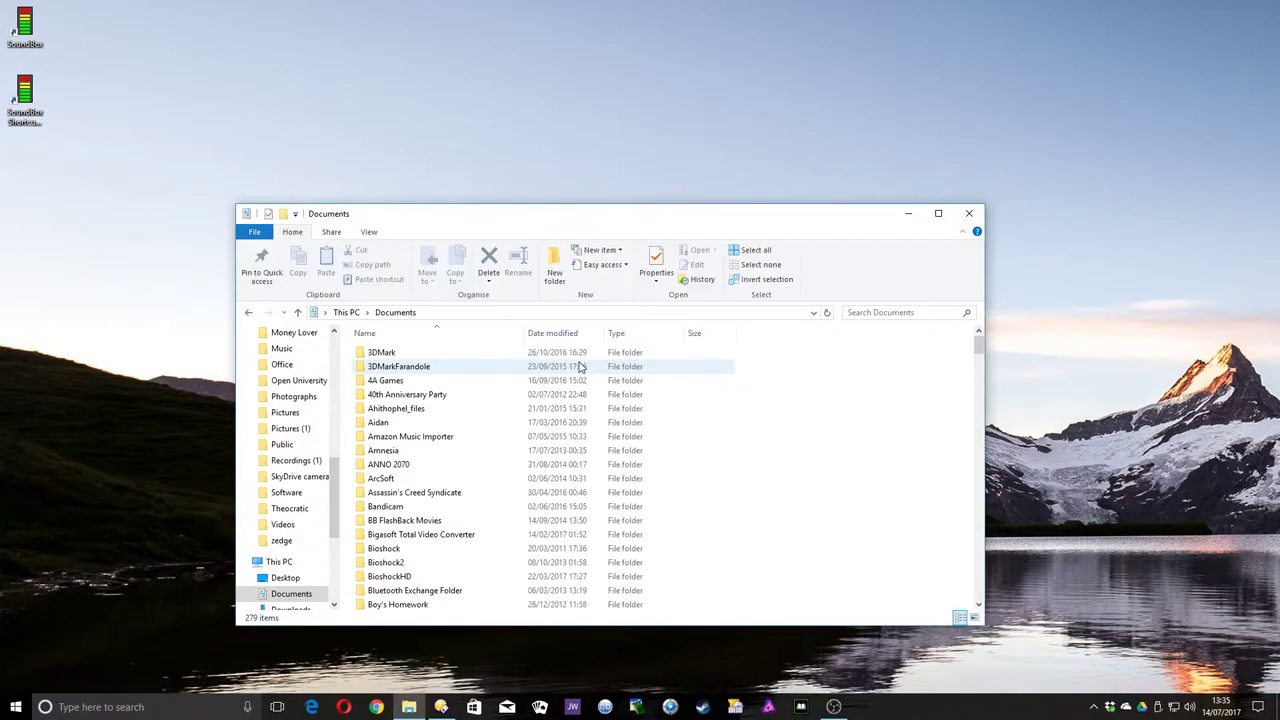
{"action": "scroll", "coordinate": [465, 482], "scroll_direction": "down", "scroll_amount": 20}
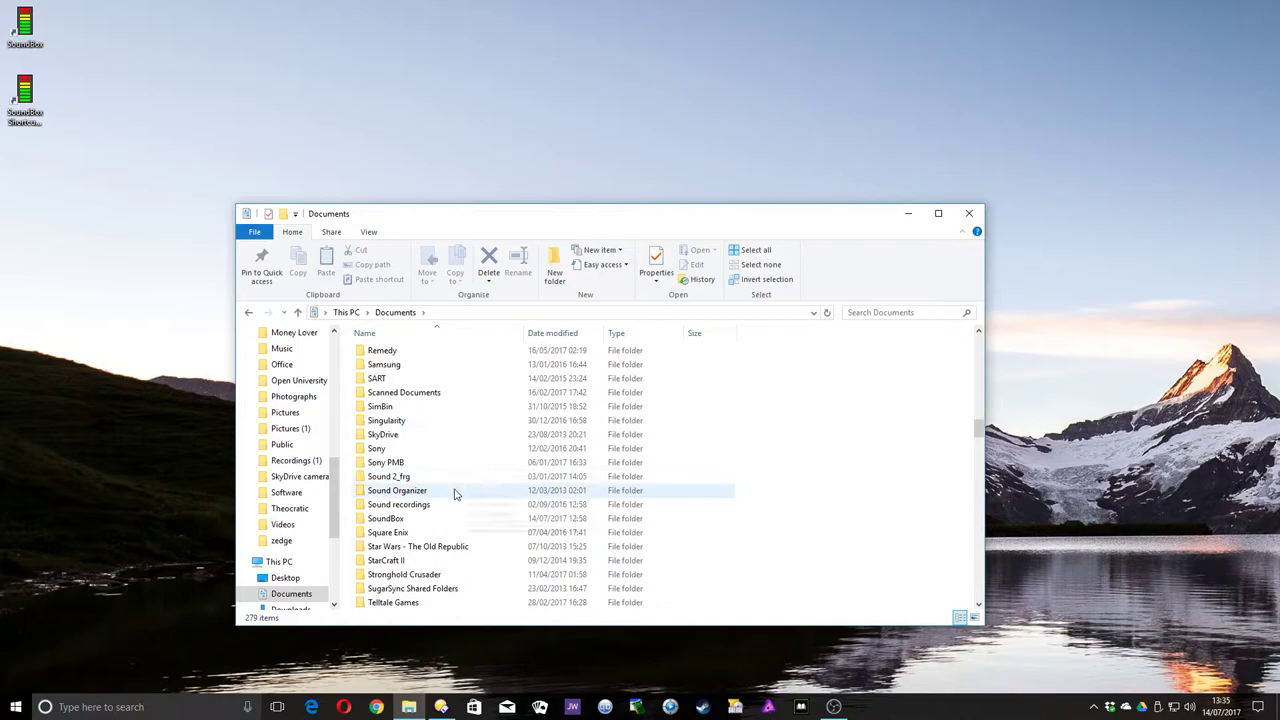
Step: Browse SoundBox > Recordings > 2017 > 07 > 2017-07-14 to find 'Friday 14 July 2017 - 001.mp3'
{"action": "double_click", "coordinate": [460, 518]}
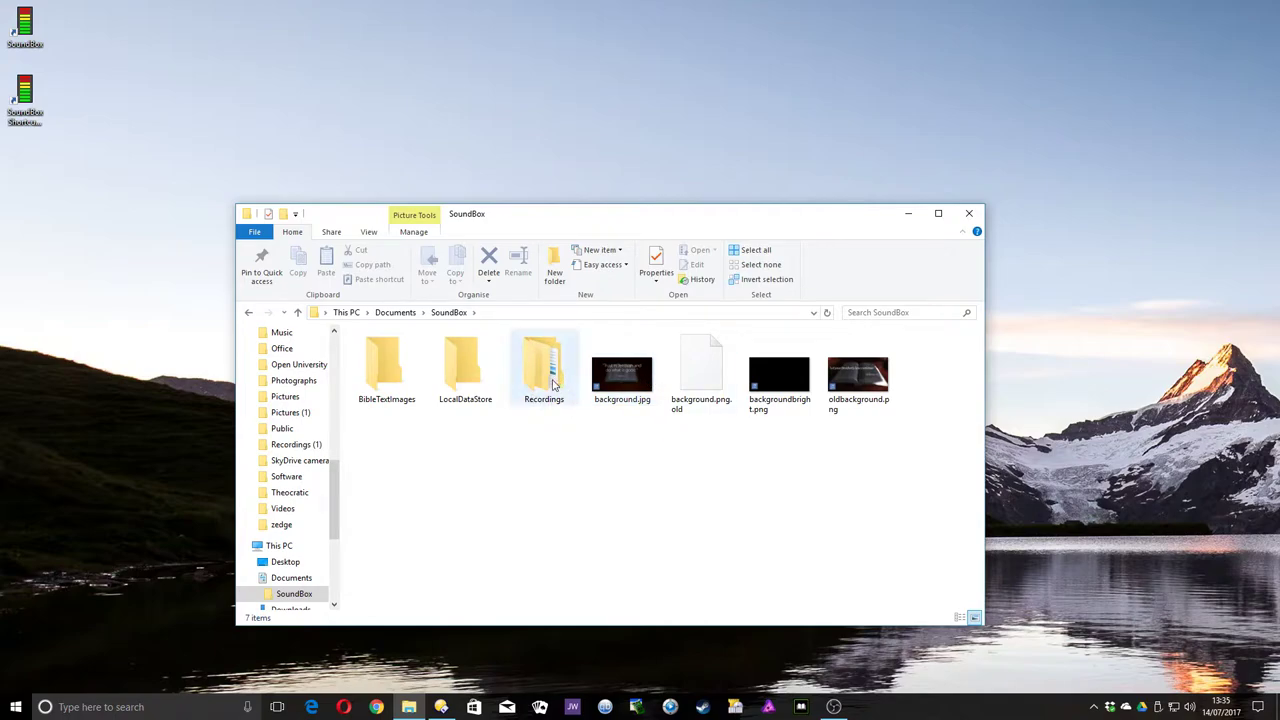
{"action": "double_click", "coordinate": [547, 384]}
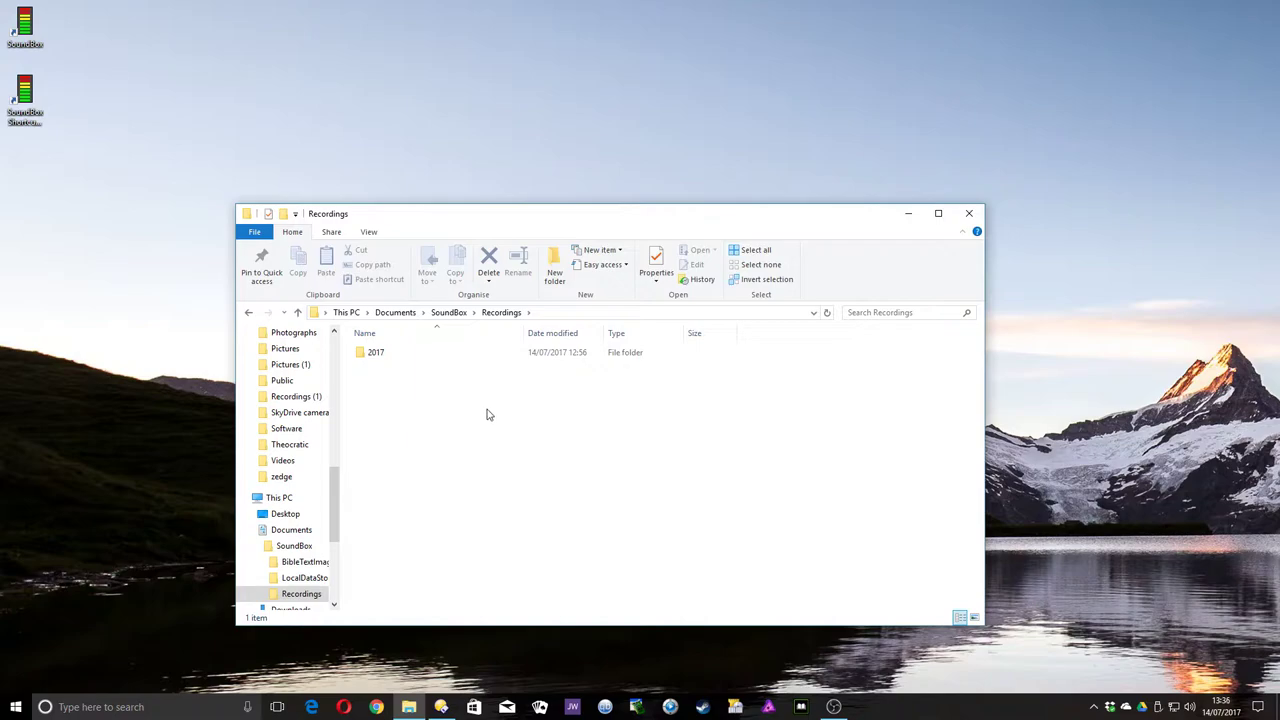
{"action": "double_click", "coordinate": [384, 357]}
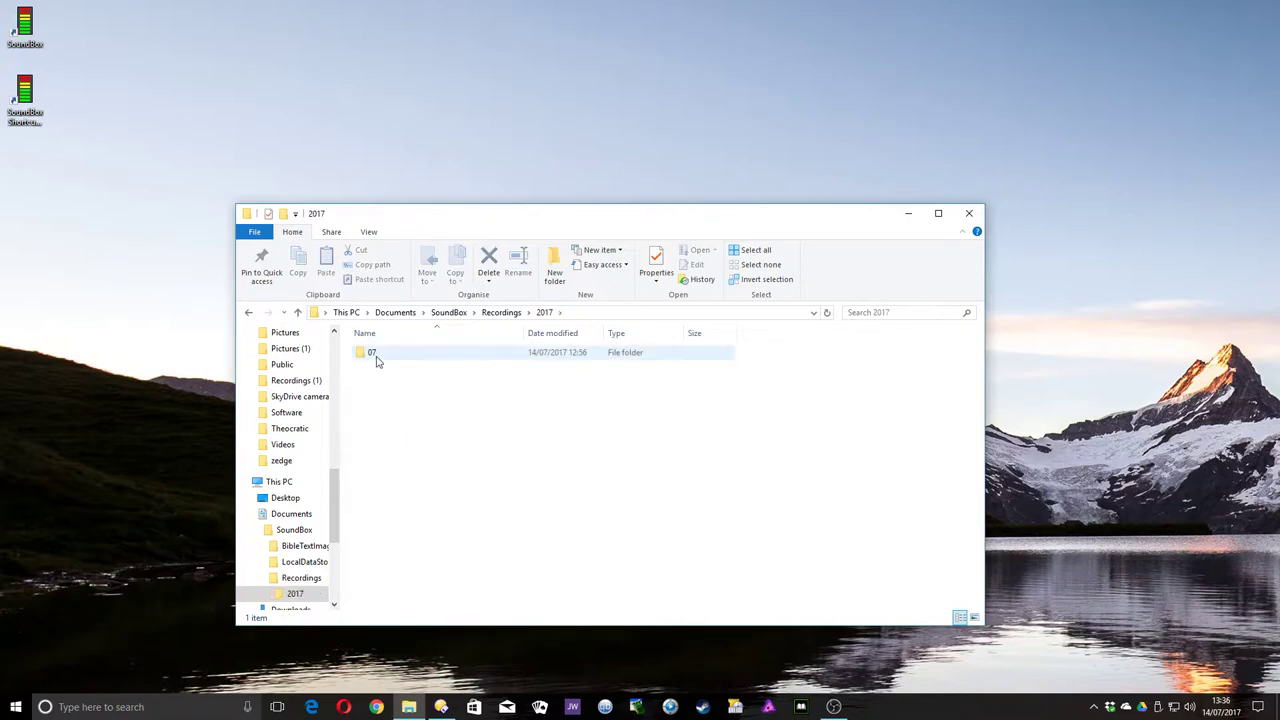
{"action": "double_click", "coordinate": [379, 357]}
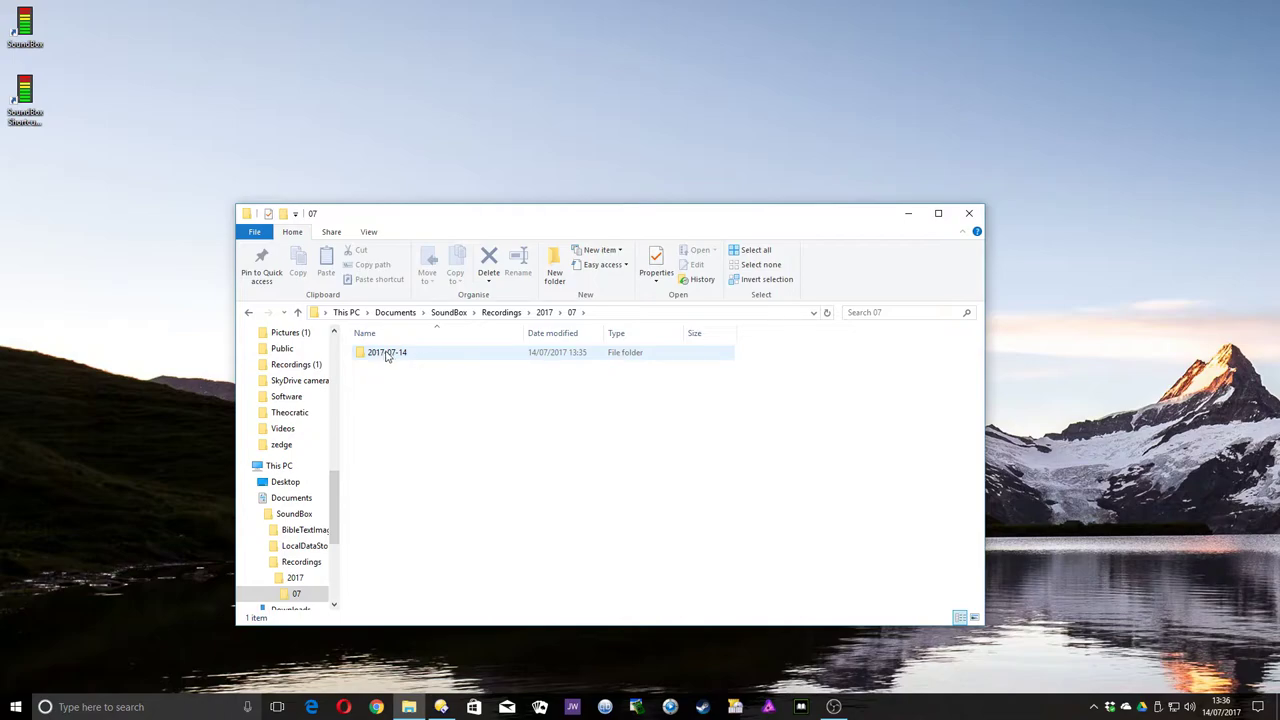
{"action": "double_click", "coordinate": [387, 357]}
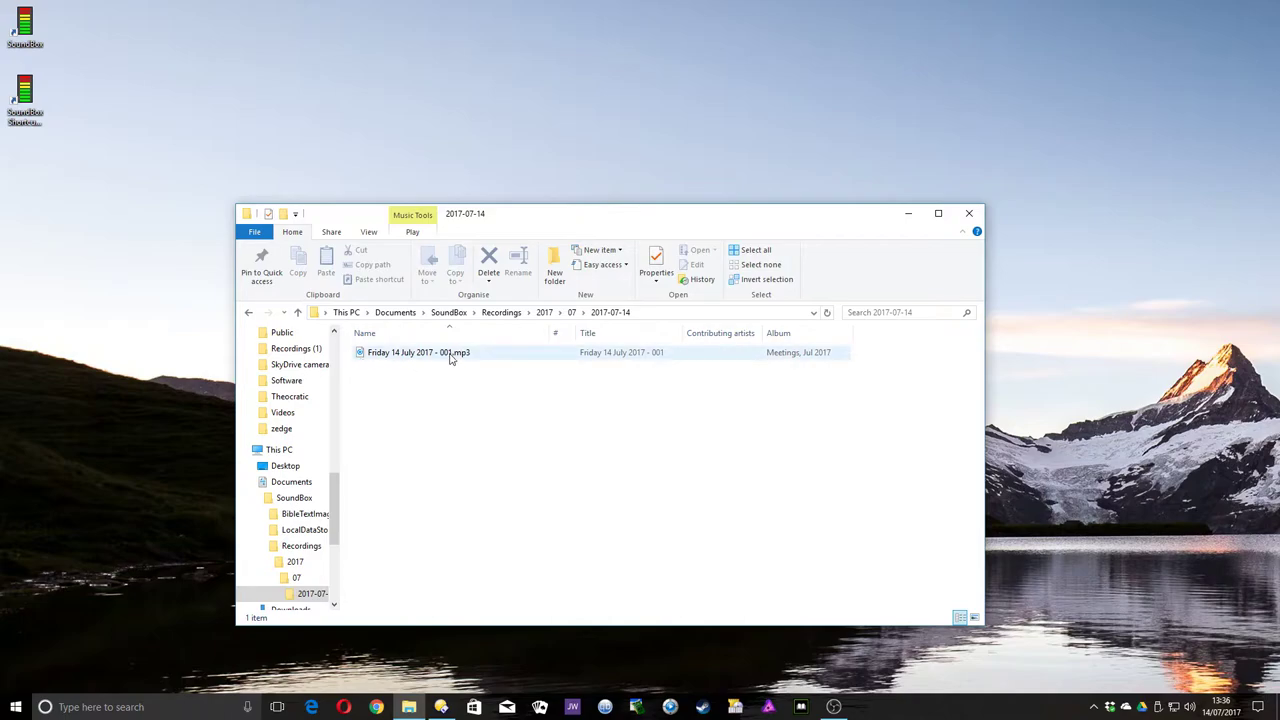
Step: Play 'Friday 14 July 2017 - 001.mp3' in Groove Music, then close Groove and File Explorer
{"action": "double_click", "coordinate": [450, 355]}
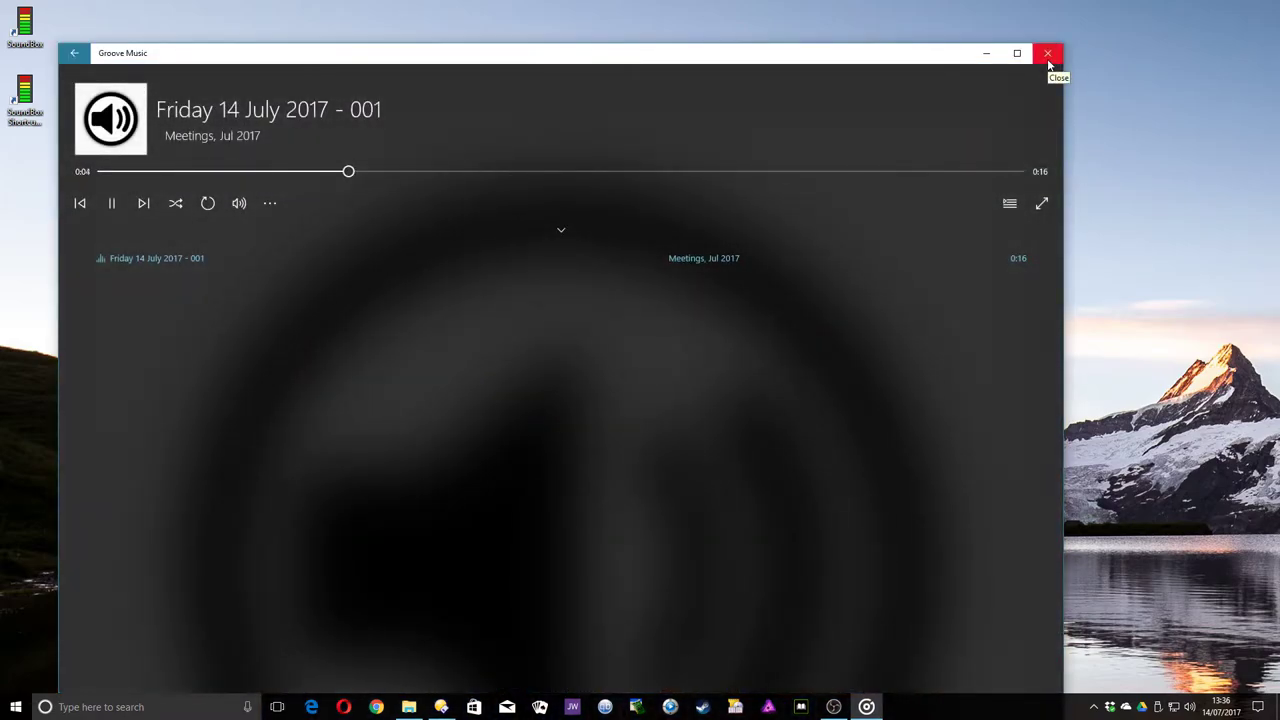
{"action": "left_click", "coordinate": [1048, 55]}
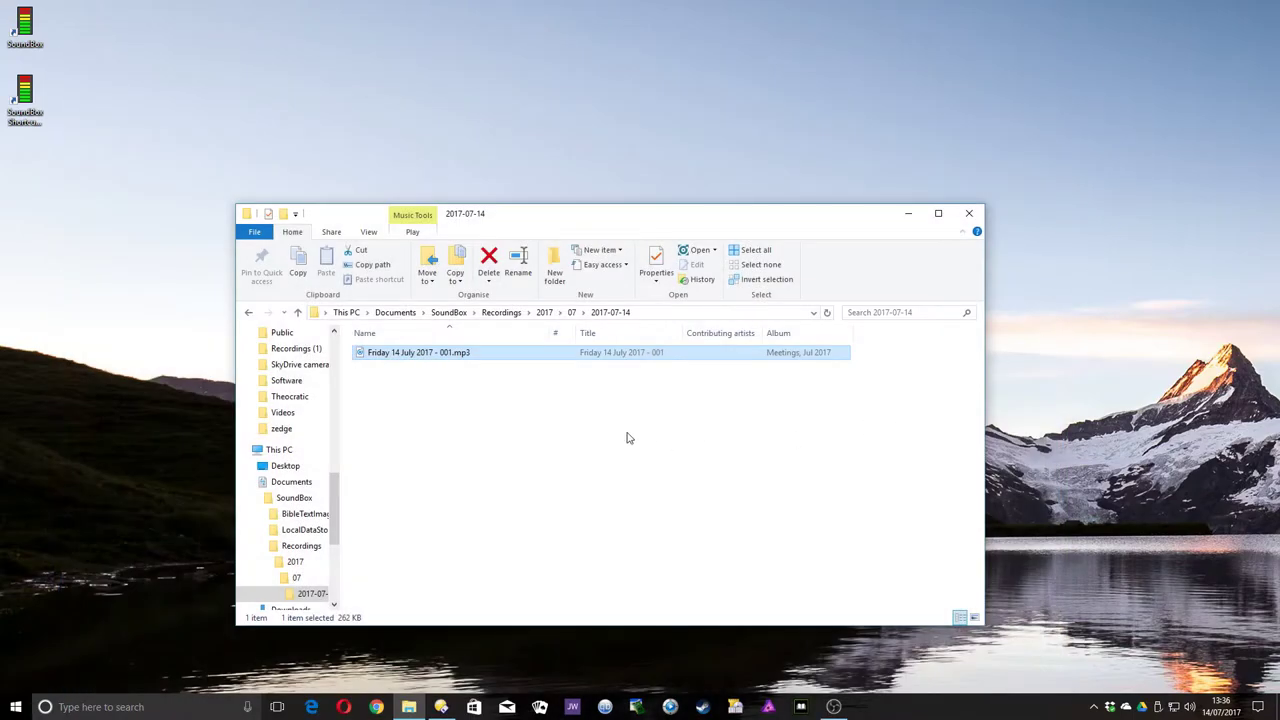
{"action": "left_click", "coordinate": [506, 417]}
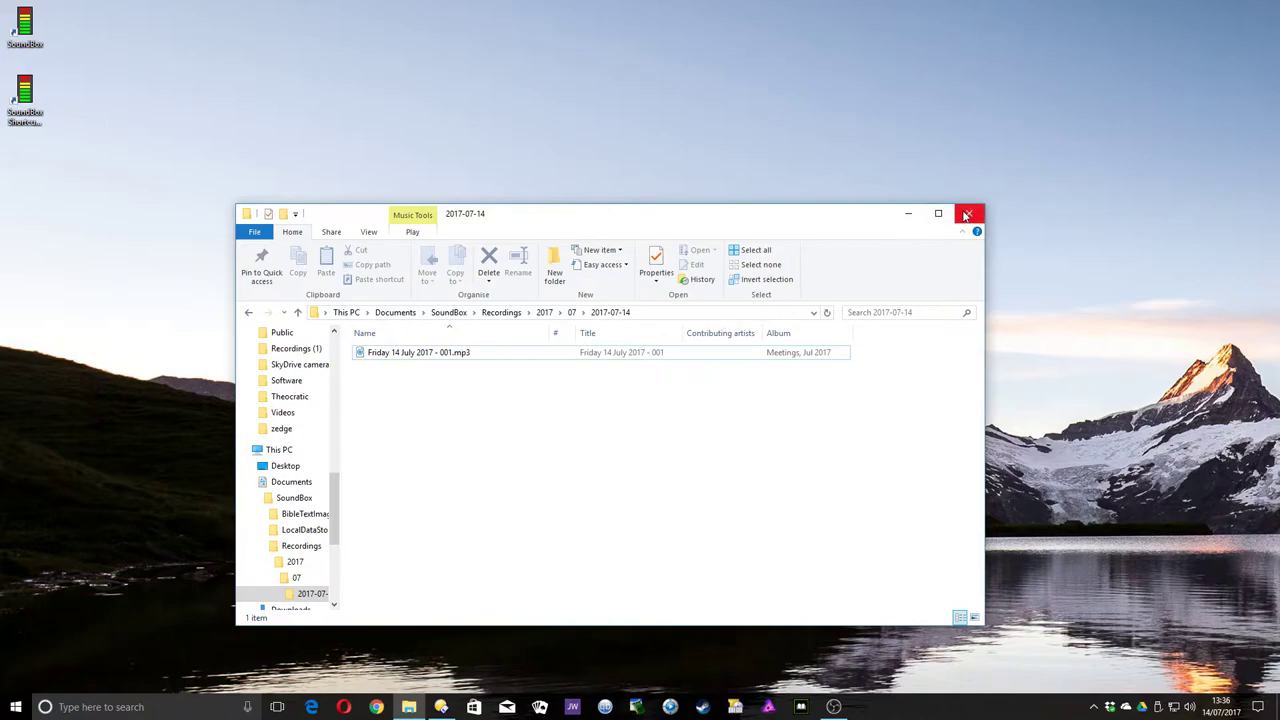
{"action": "left_click", "coordinate": [967, 215]}
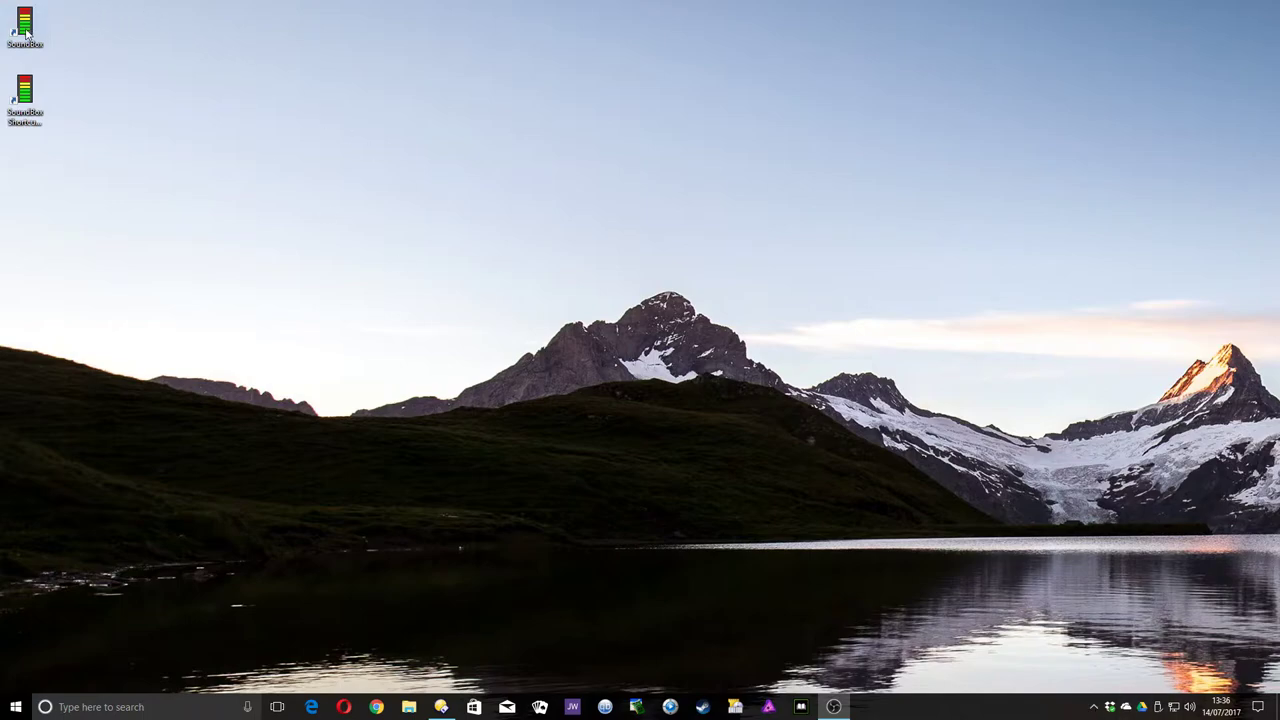
Step: Relaunch SoundBox and scroll the Options Settings list down to Miscellaneous
{"action": "double_click", "coordinate": [25, 33]}
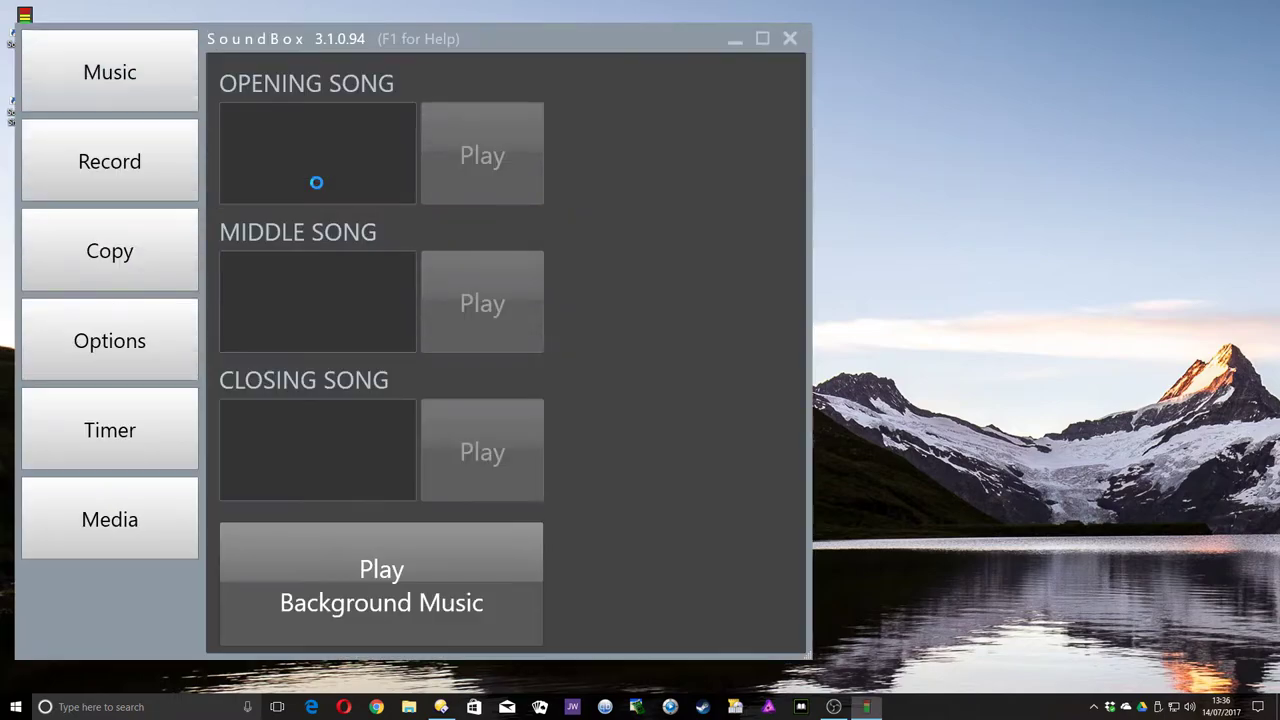
{"action": "left_click", "coordinate": [133, 374]}
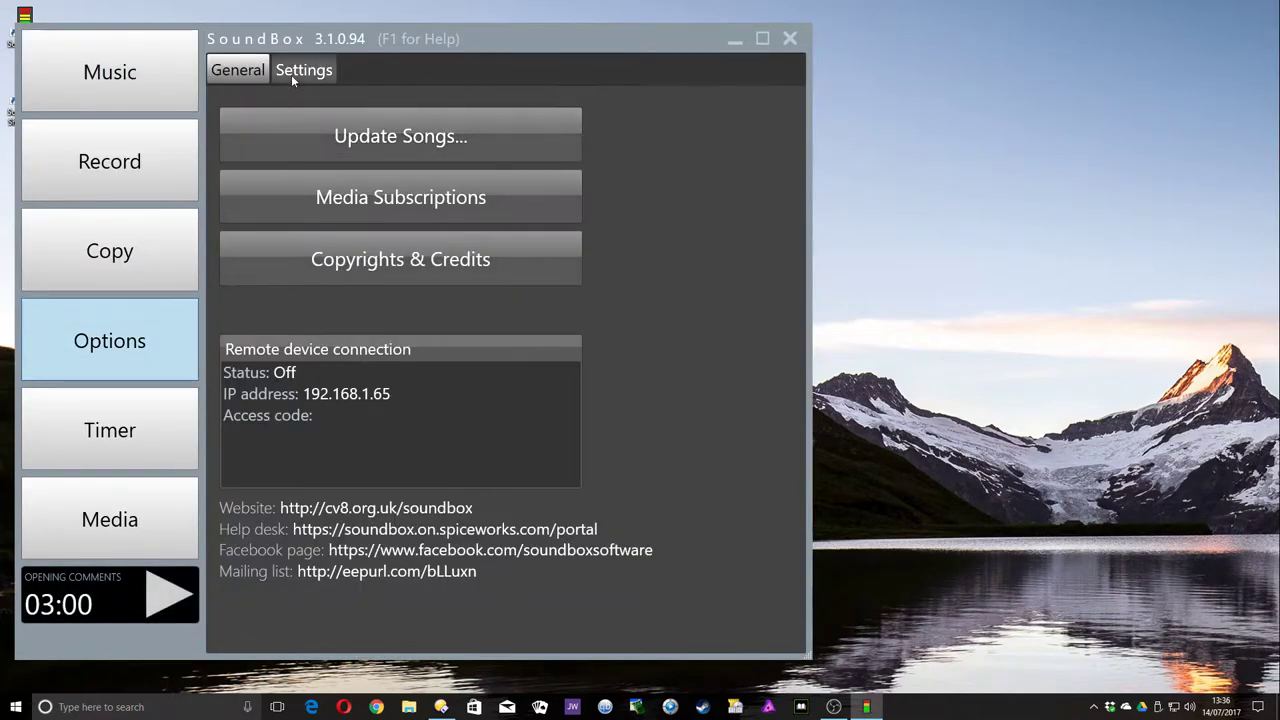
{"action": "left_click", "coordinate": [291, 74]}
{"action": "scroll", "coordinate": [798, 305], "scroll_direction": "down", "scroll_amount": 1}
{"action": "scroll", "coordinate": [798, 305], "scroll_direction": "down", "scroll_amount": 5}
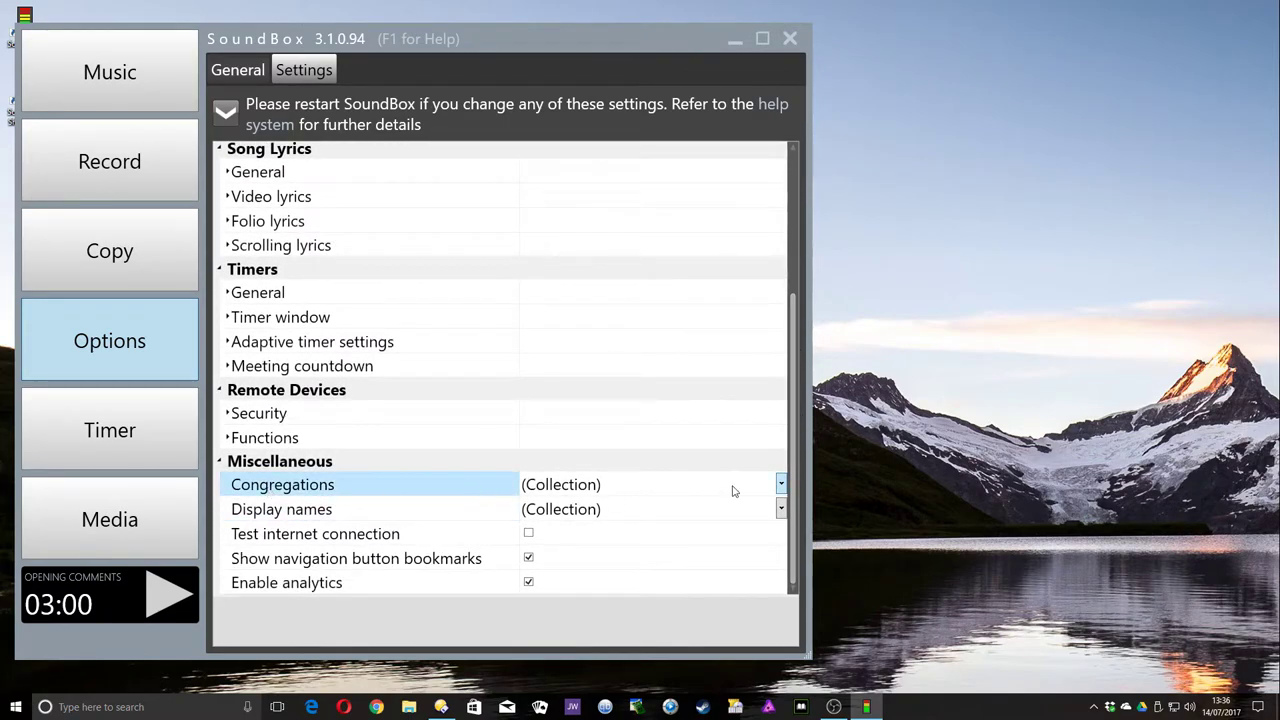
Step: Enter London and Edinburgh as the Congregations, then close SoundBox
{"action": "left_click", "coordinate": [781, 484]}
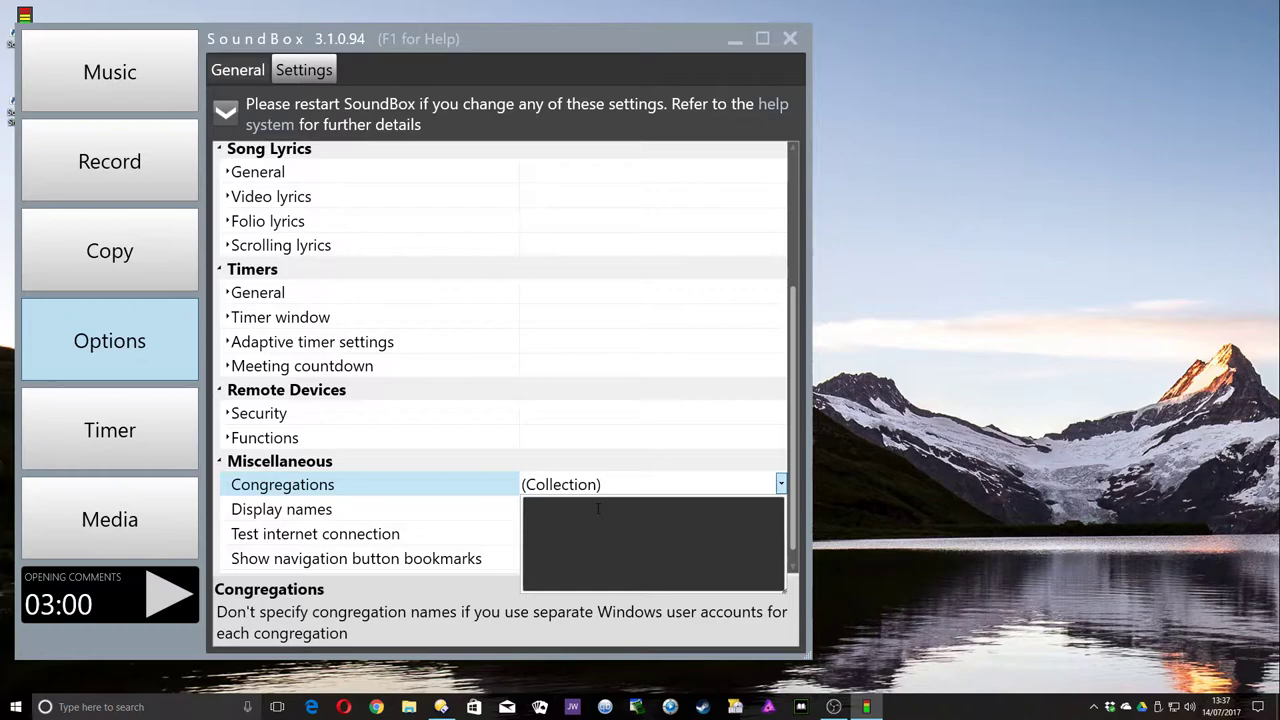
{"action": "type", "text": "Londo"}
{"action": "type", "text": "n Edinburgh"}
{"action": "left_click", "coordinate": [770, 440]}
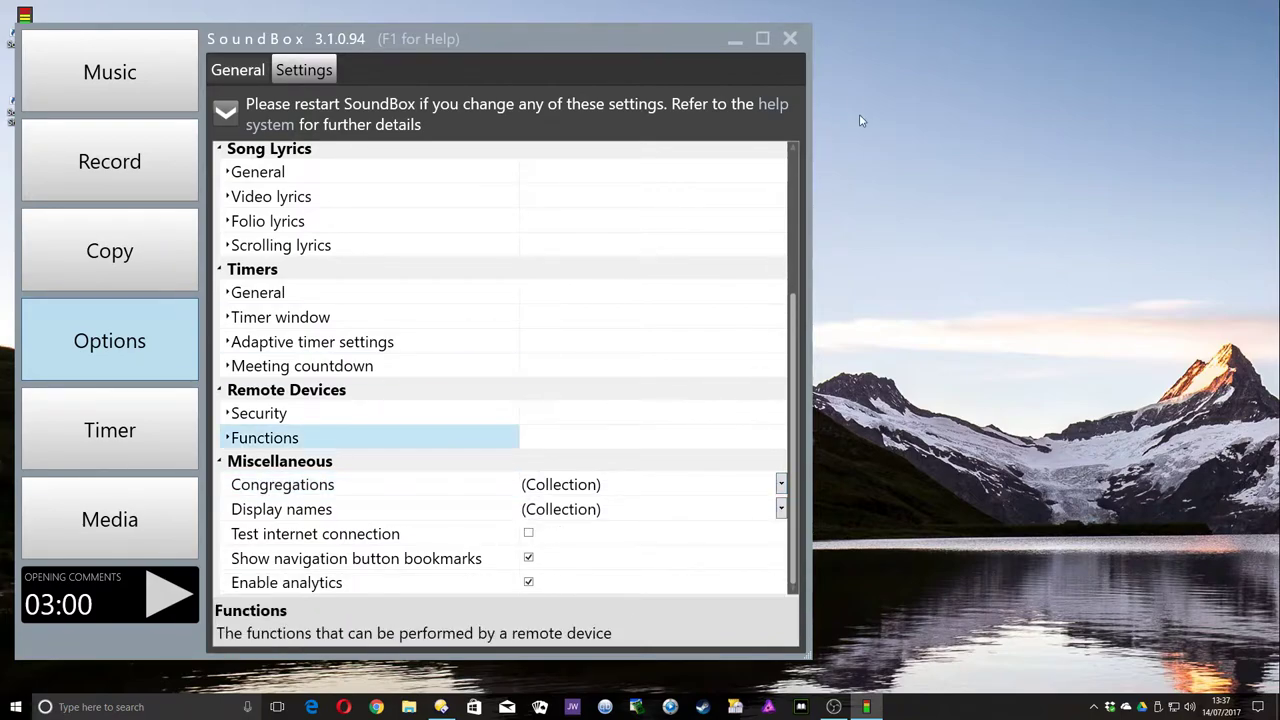
{"action": "left_click", "coordinate": [790, 40]}
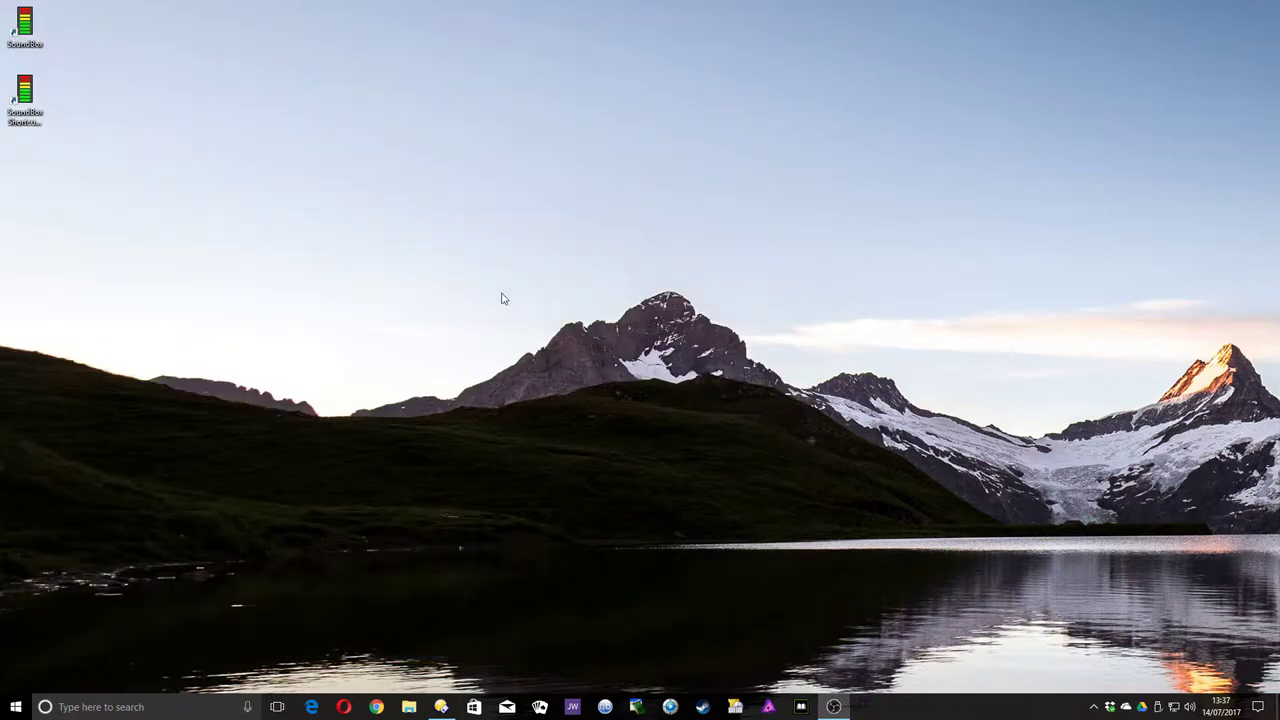
Step: Relaunch SoundBox under the Edinburgh congregation and make a roughly 9-second test recording
{"action": "double_click", "coordinate": [22, 32]}
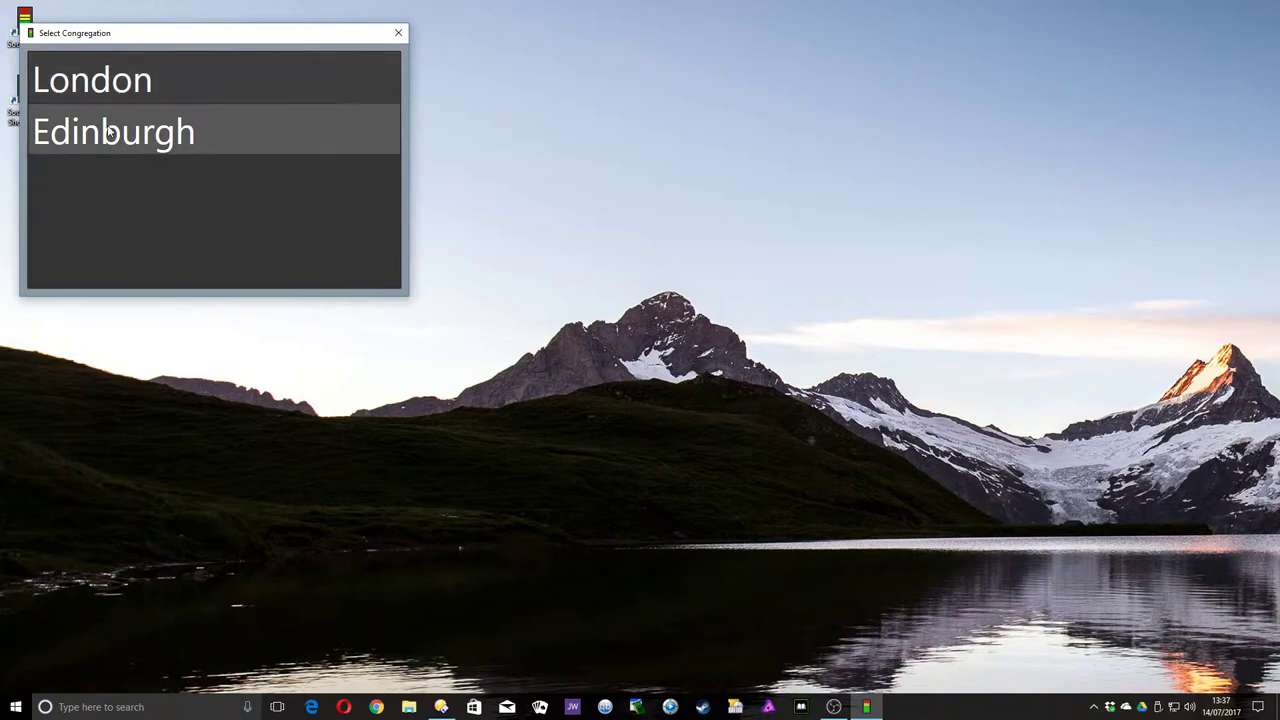
{"action": "left_click", "coordinate": [160, 150]}
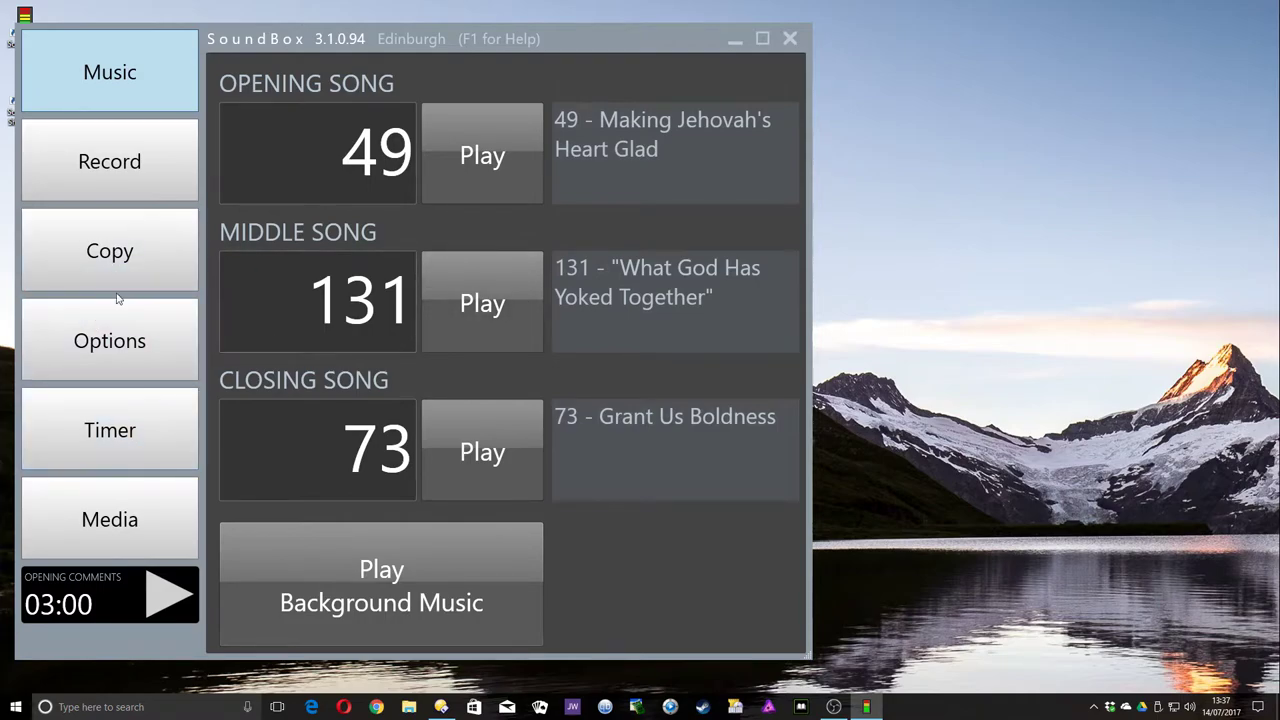
{"action": "left_click", "coordinate": [120, 240]}
{"action": "left_click", "coordinate": [115, 163]}
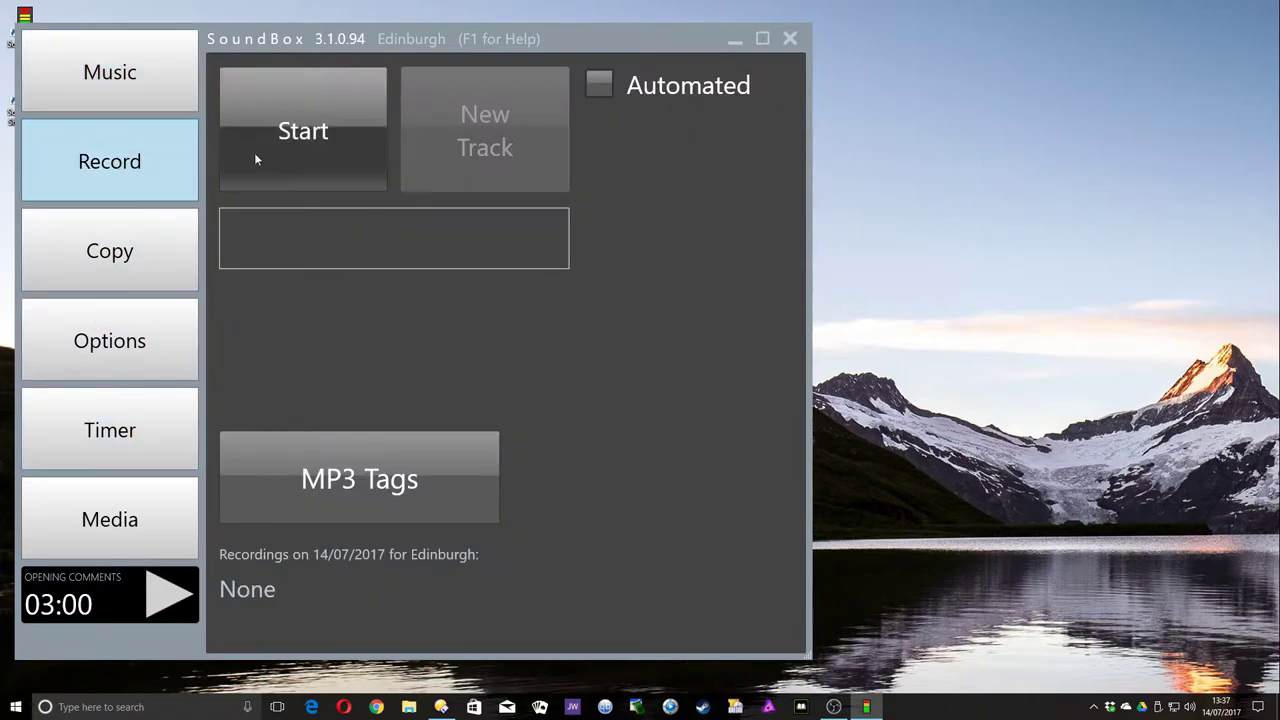
{"action": "left_click", "coordinate": [288, 160]}
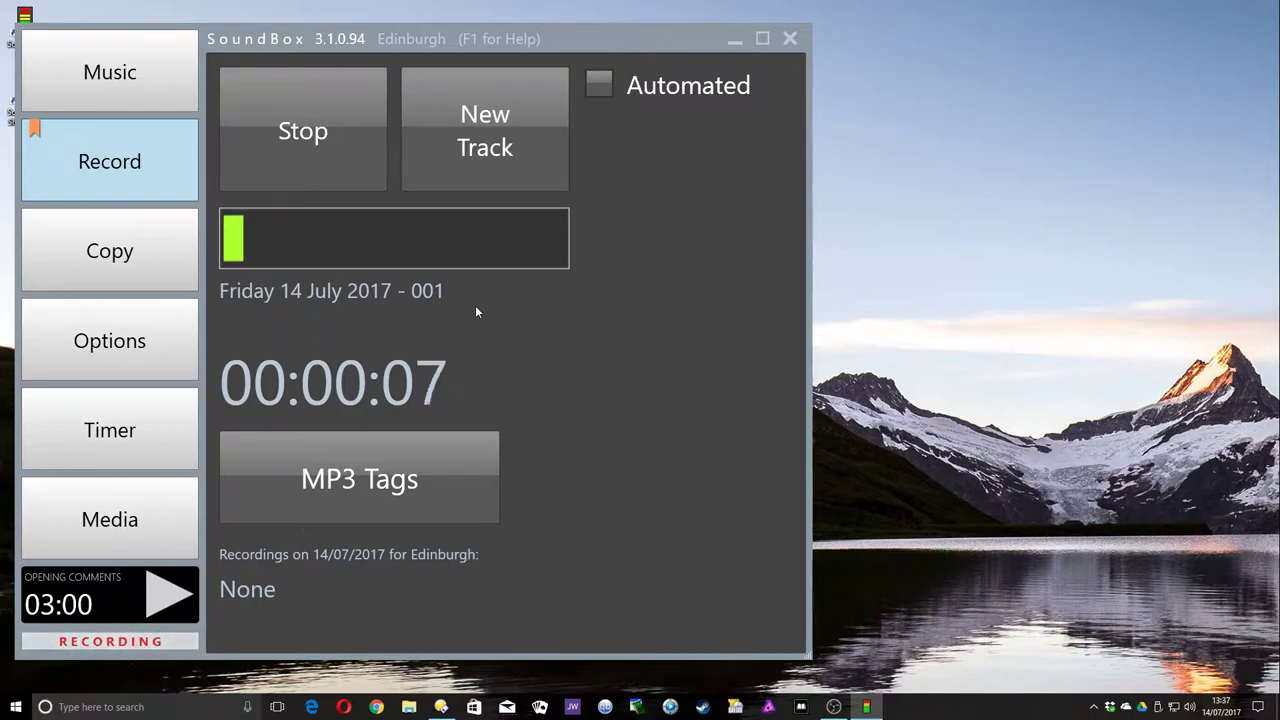
{"action": "left_click", "coordinate": [312, 140]}
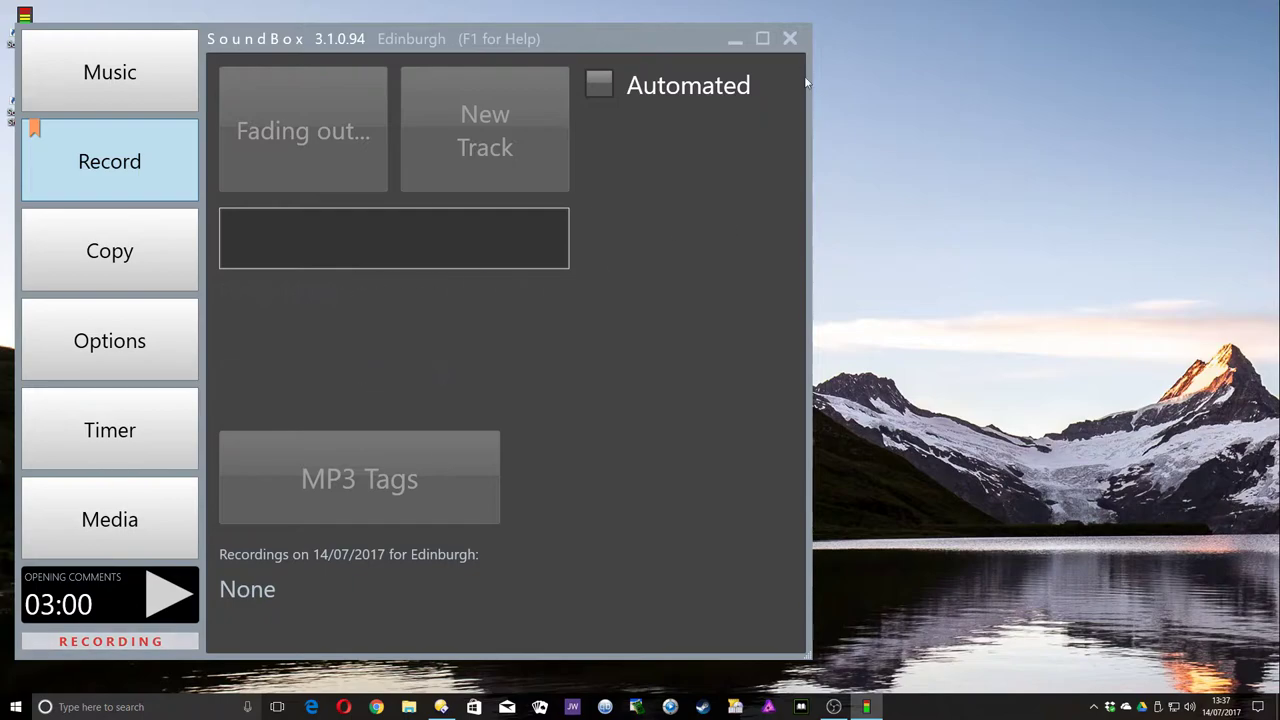
Step: Close SoundBox and open the Documents folder in File Explorer
{"action": "left_click", "coordinate": [789, 42]}
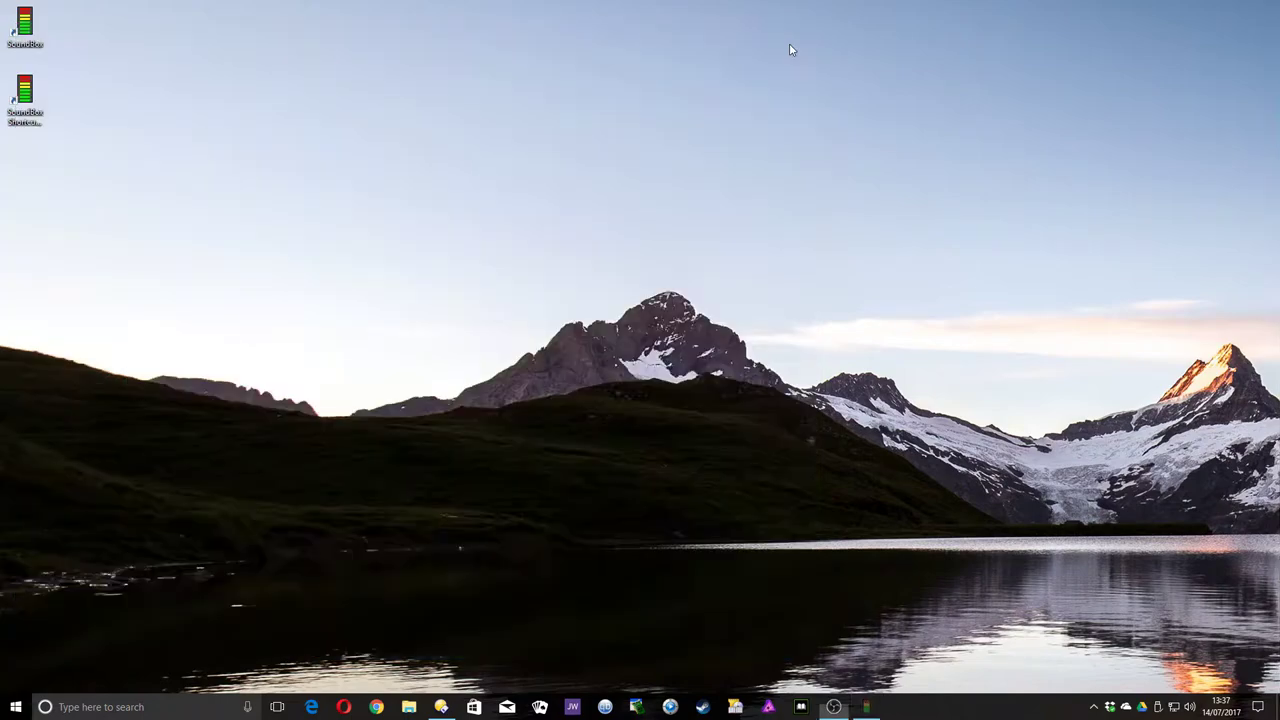
{"action": "left_click", "coordinate": [409, 707]}
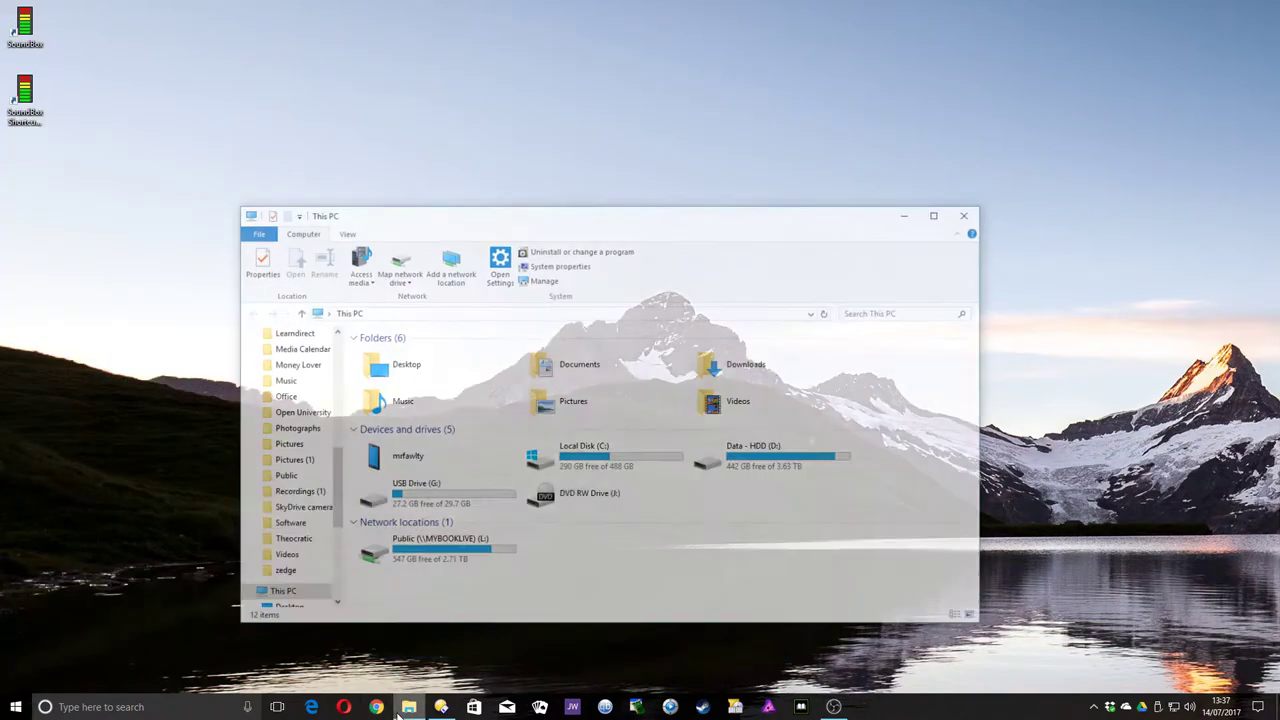
{"action": "double_click", "coordinate": [575, 364]}
{"action": "scroll", "coordinate": [470, 516], "scroll_direction": "down", "scroll_amount": 10}
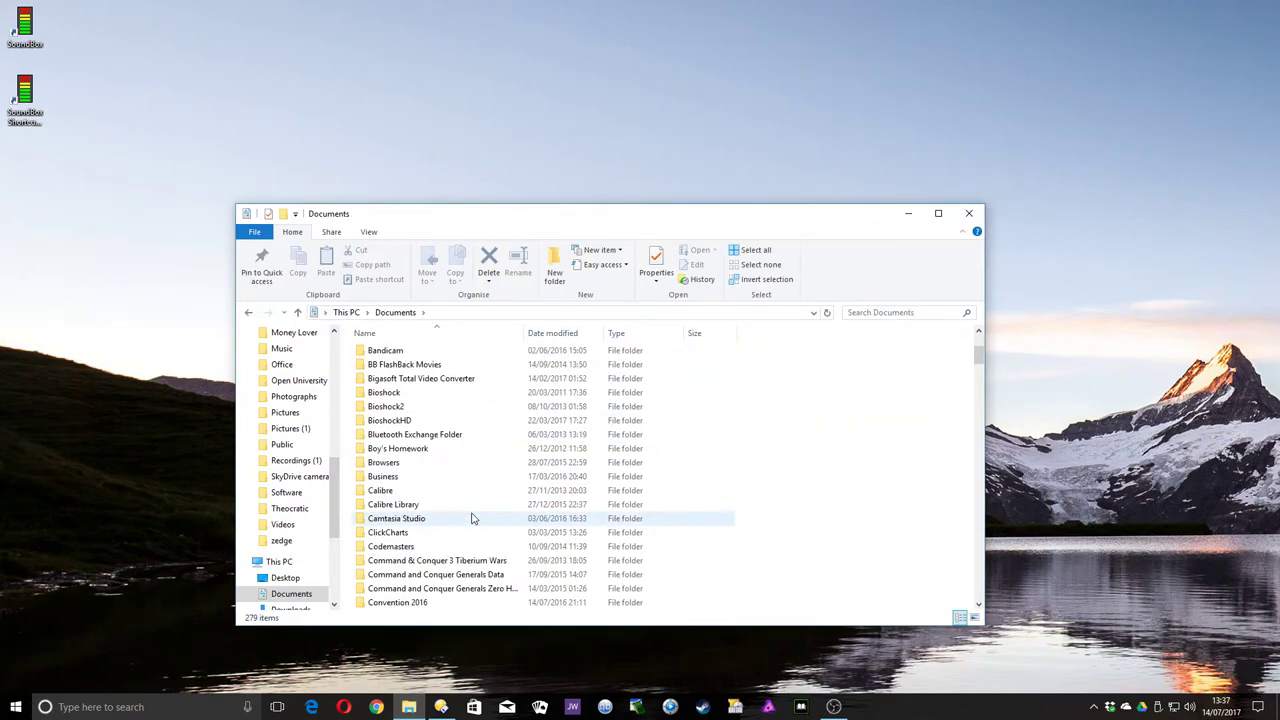
{"action": "scroll", "coordinate": [468, 516], "scroll_direction": "down", "scroll_amount": 20}
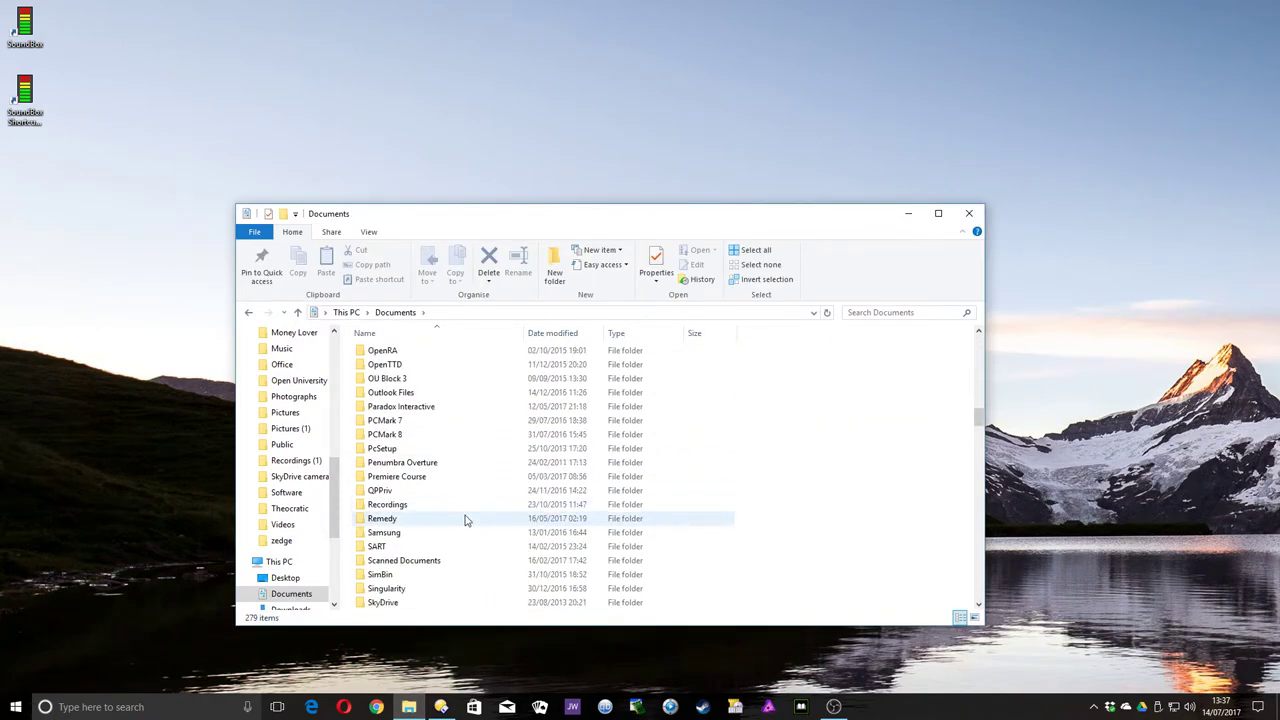
Step: Browse SoundBox > Recordings > Edinburgh > 2017 > 07 > 2017-07-14 to find 'Friday 14 July 2017 - 001'
{"action": "double_click", "coordinate": [466, 518]}
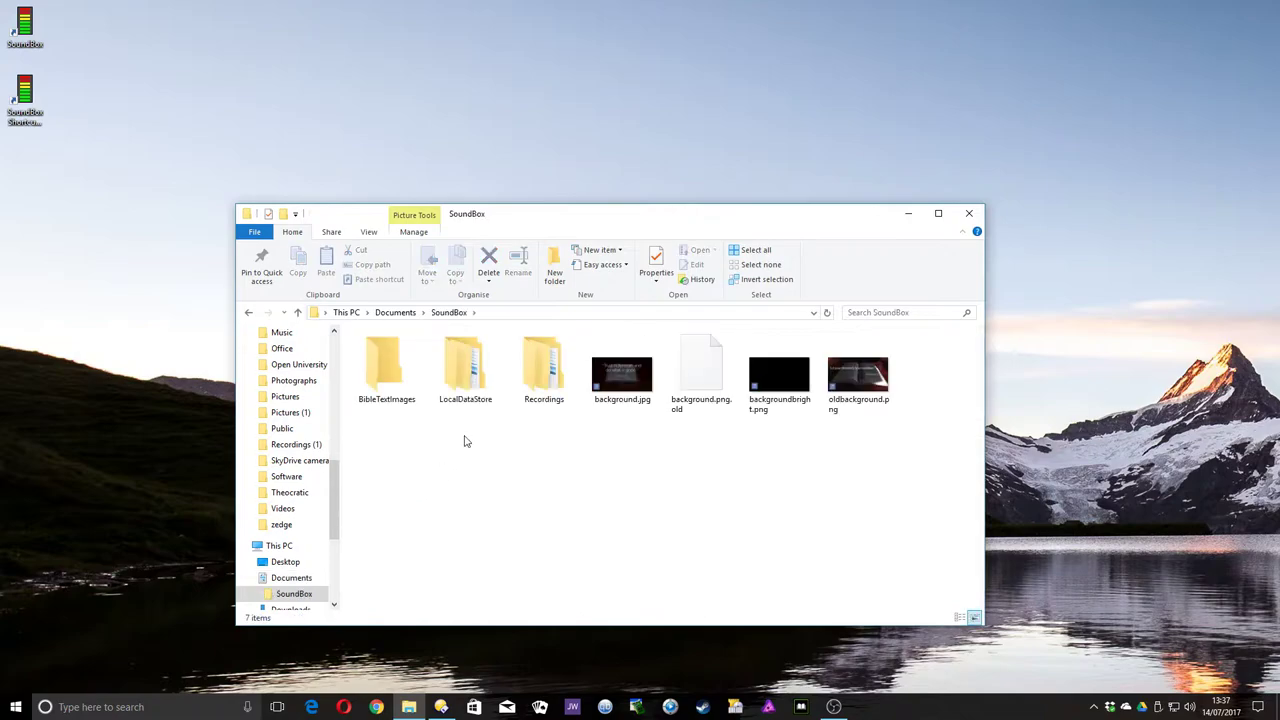
{"action": "double_click", "coordinate": [544, 375]}
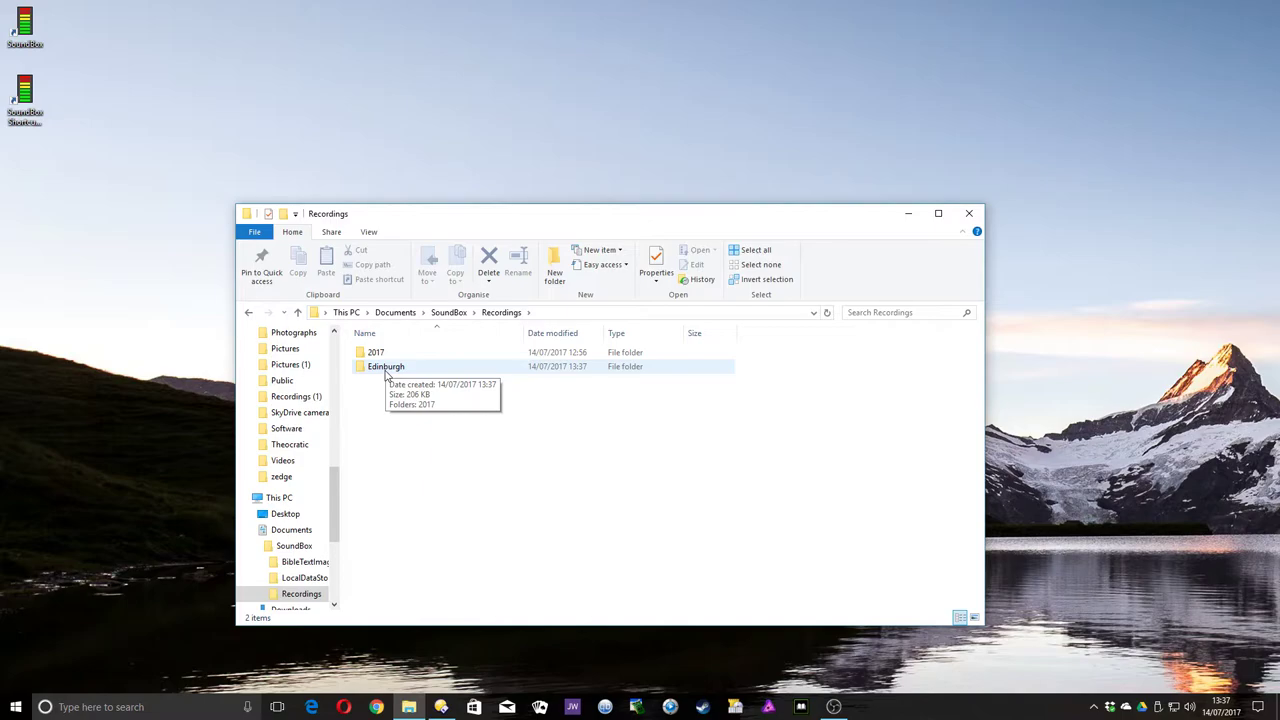
{"action": "double_click", "coordinate": [386, 368]}
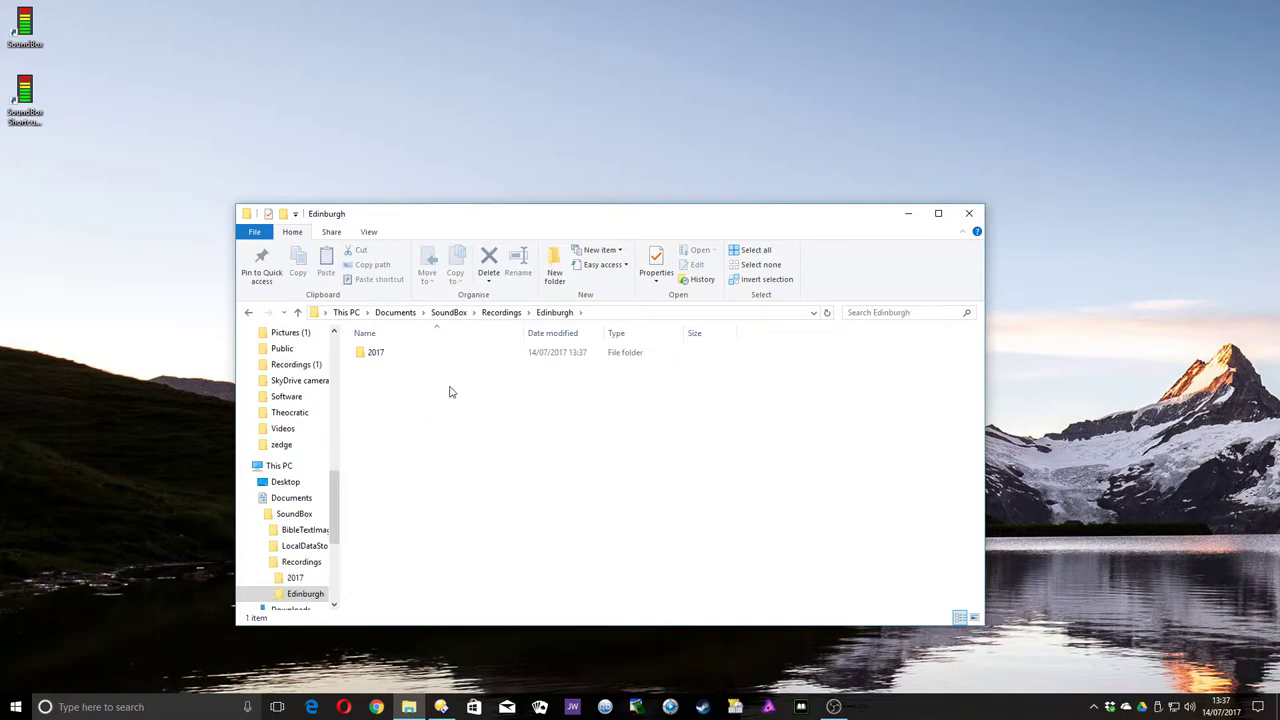
{"action": "double_click", "coordinate": [372, 356]}
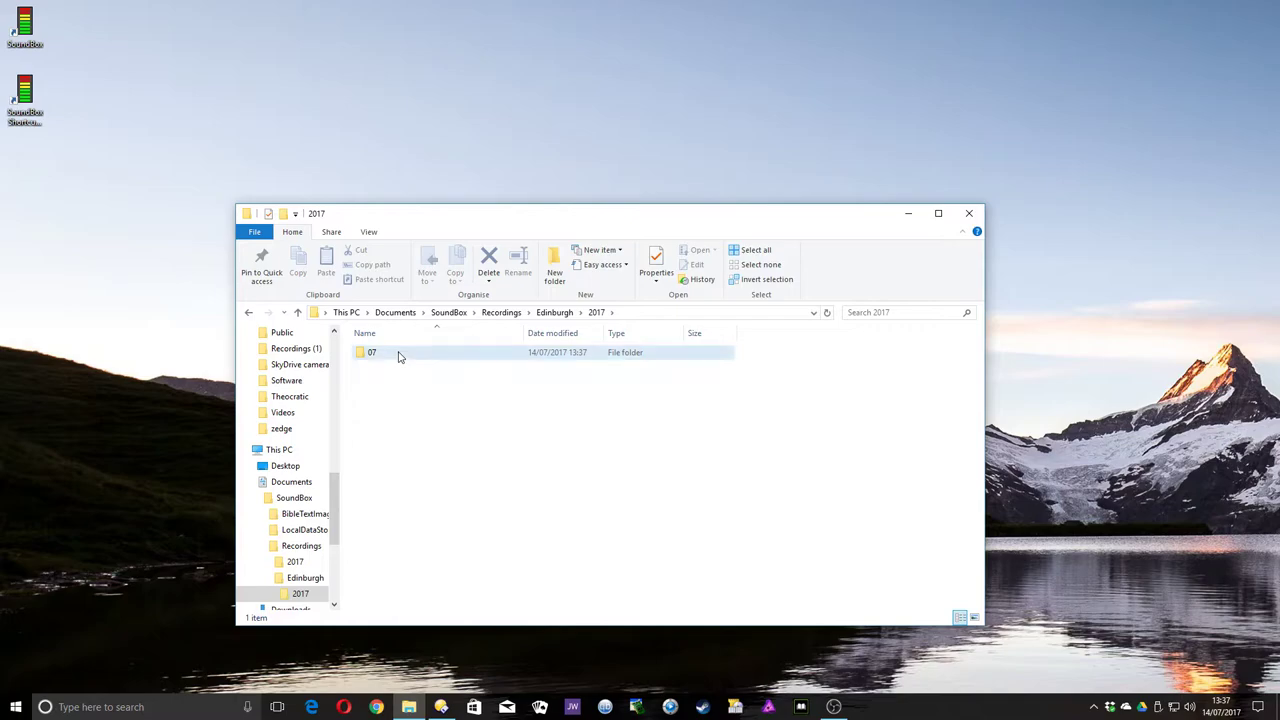
{"action": "double_click", "coordinate": [397, 354]}
{"action": "left_click", "coordinate": [405, 357]}
{"action": "double_click", "coordinate": [405, 357]}
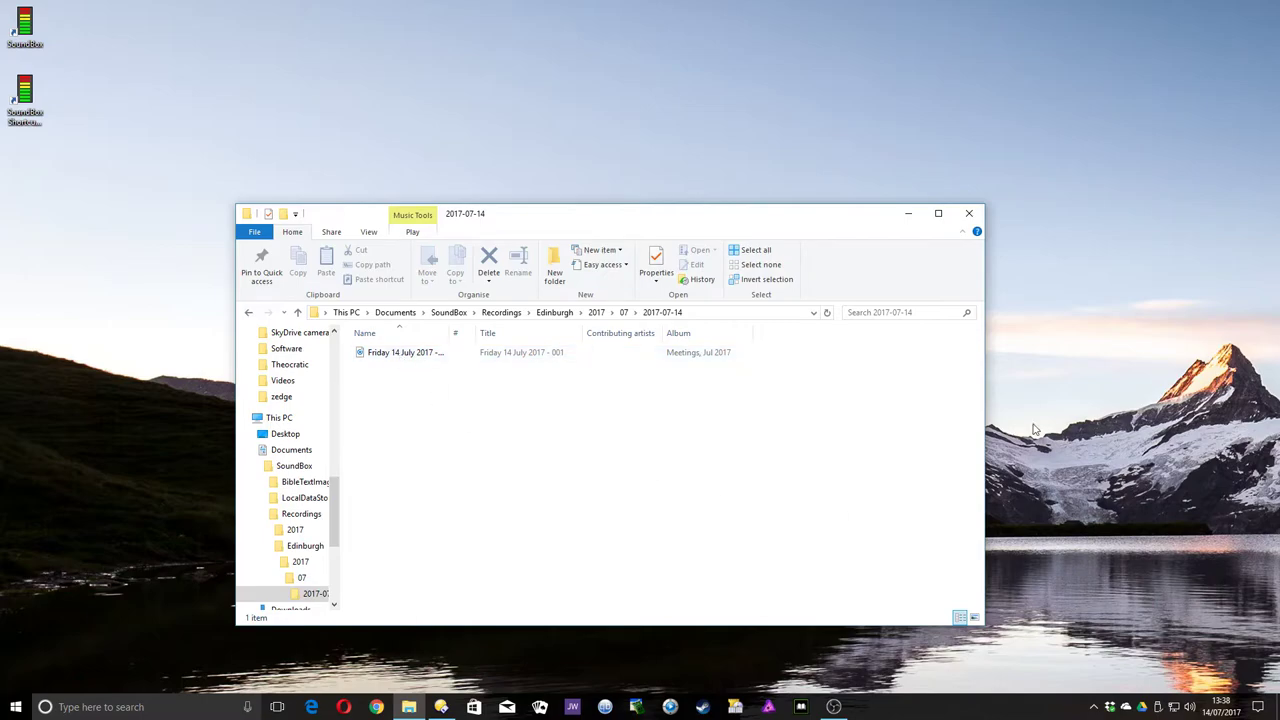
Step: Open the Dropbox folder beside the Edinburgh recordings window, then close both Explorer windows
{"action": "double_click", "coordinate": [1108, 708]}
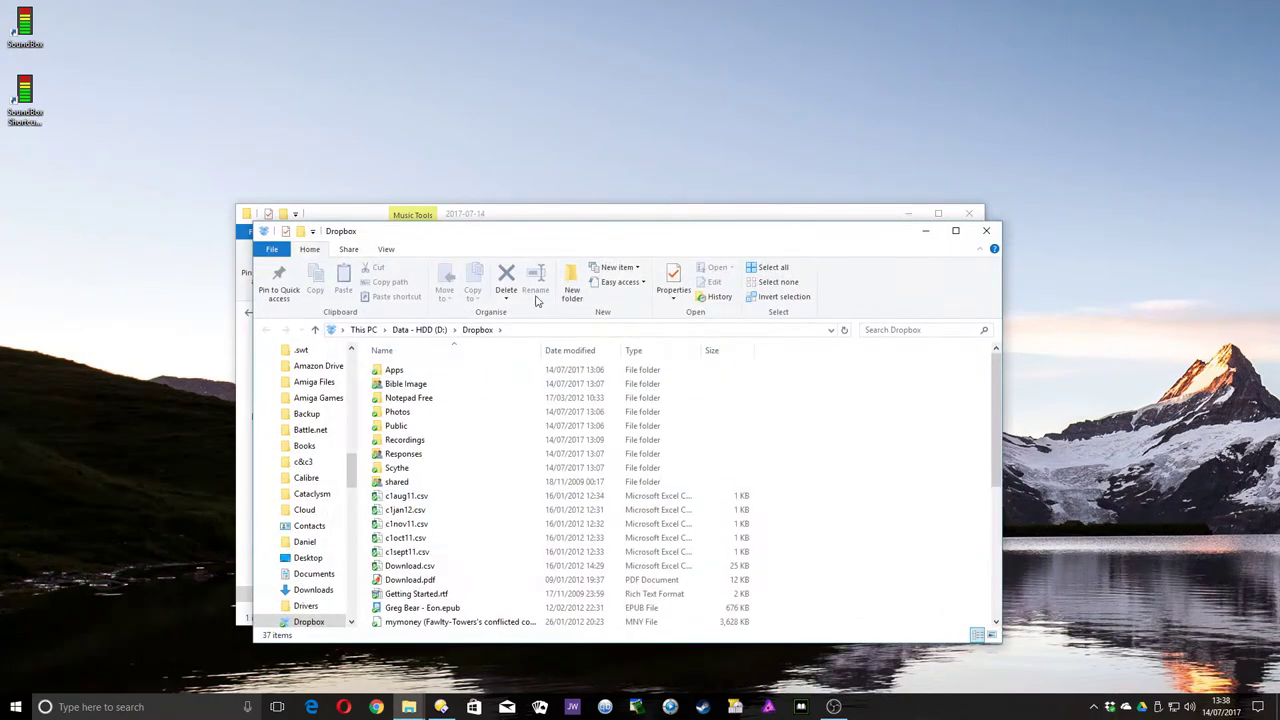
{"action": "left_click_drag", "start_coordinate": [573, 233], "coordinate": [794, 198]}
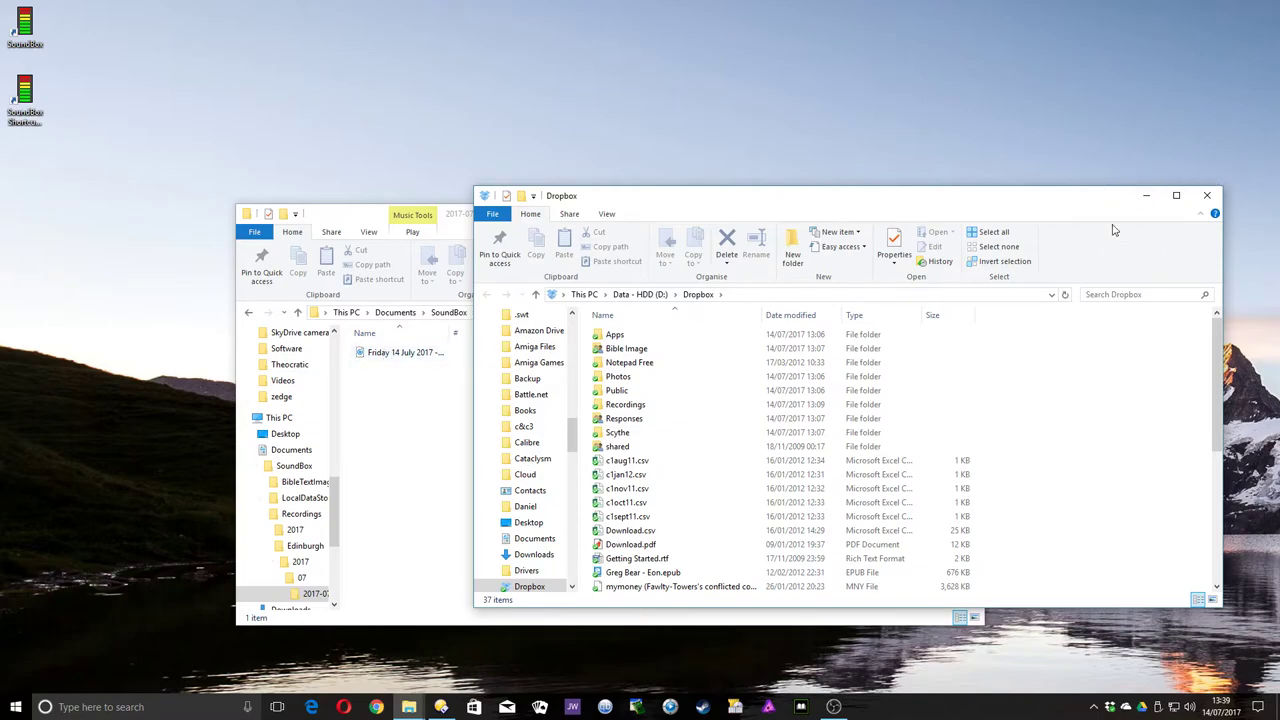
{"action": "left_click_drag", "start_coordinate": [360, 215], "coordinate": [294, 216]}
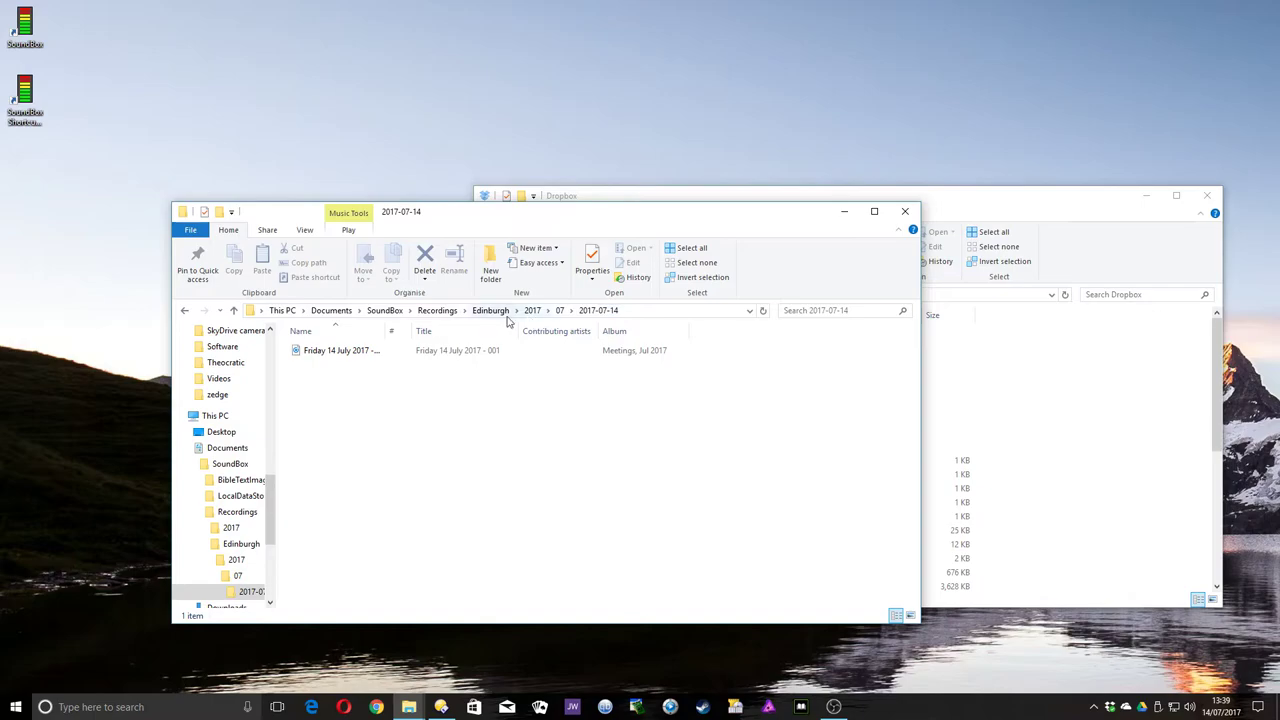
{"action": "left_click", "coordinate": [819, 197]}
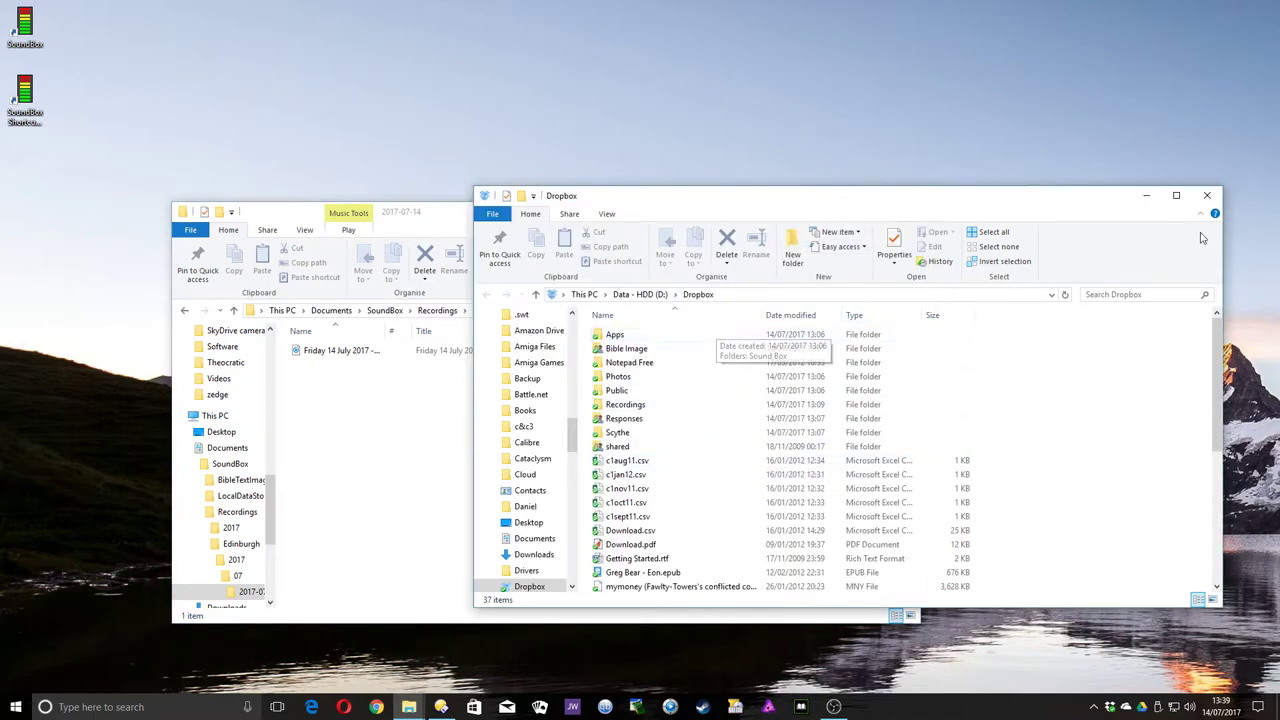
{"action": "left_click", "coordinate": [1205, 196]}
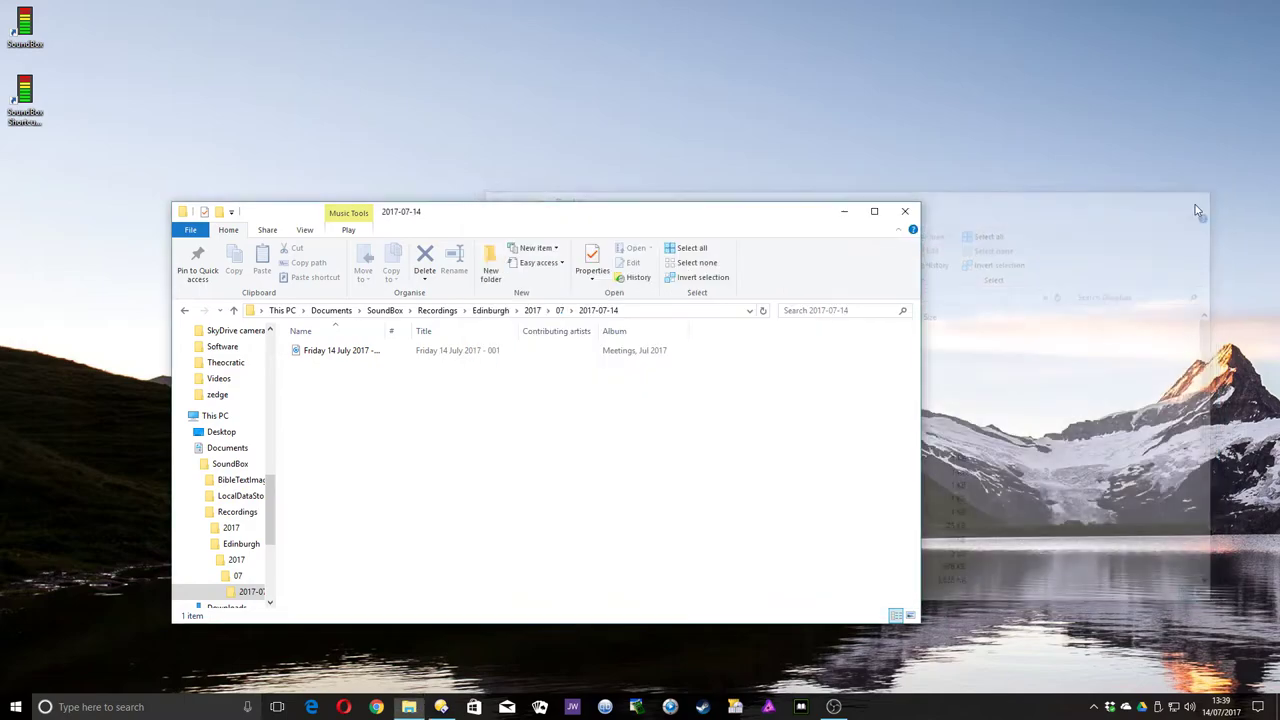
{"action": "left_click", "coordinate": [905, 213]}
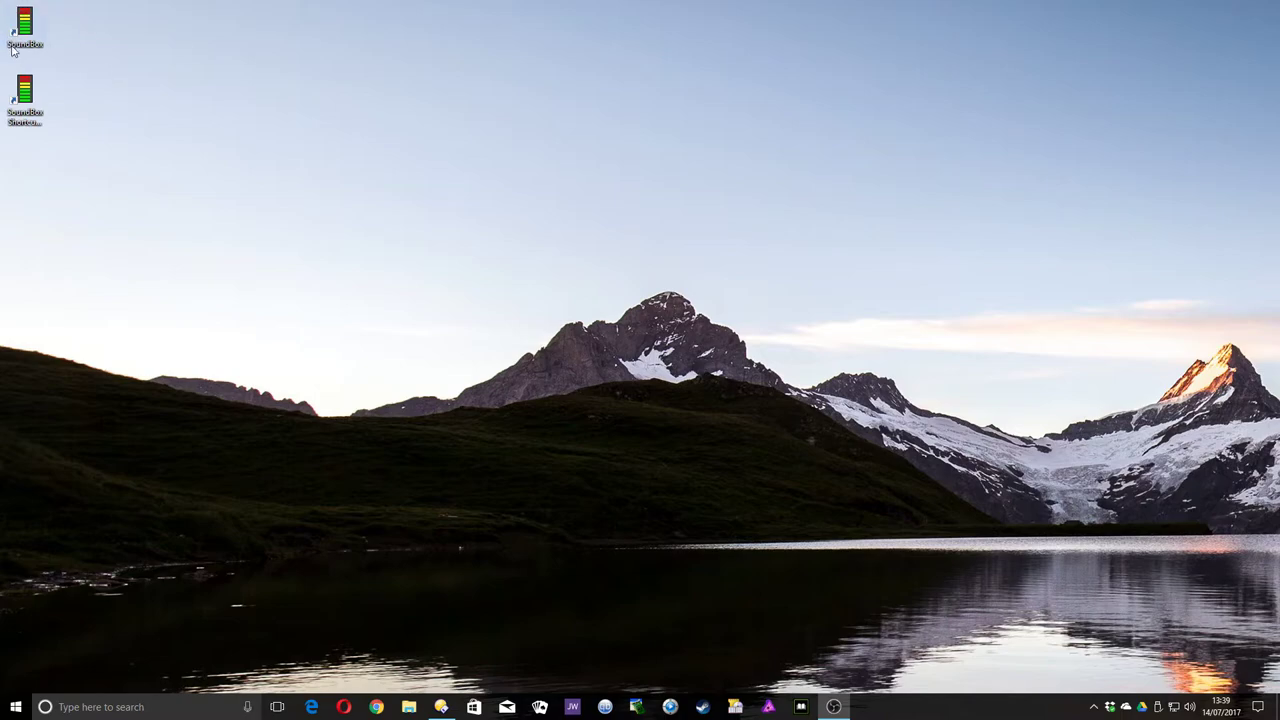
Step: Launch SoundBox Shortcut Manager and add a new shortcut named 'SoundBox Edinburgh'
{"action": "left_click", "coordinate": [24, 100]}
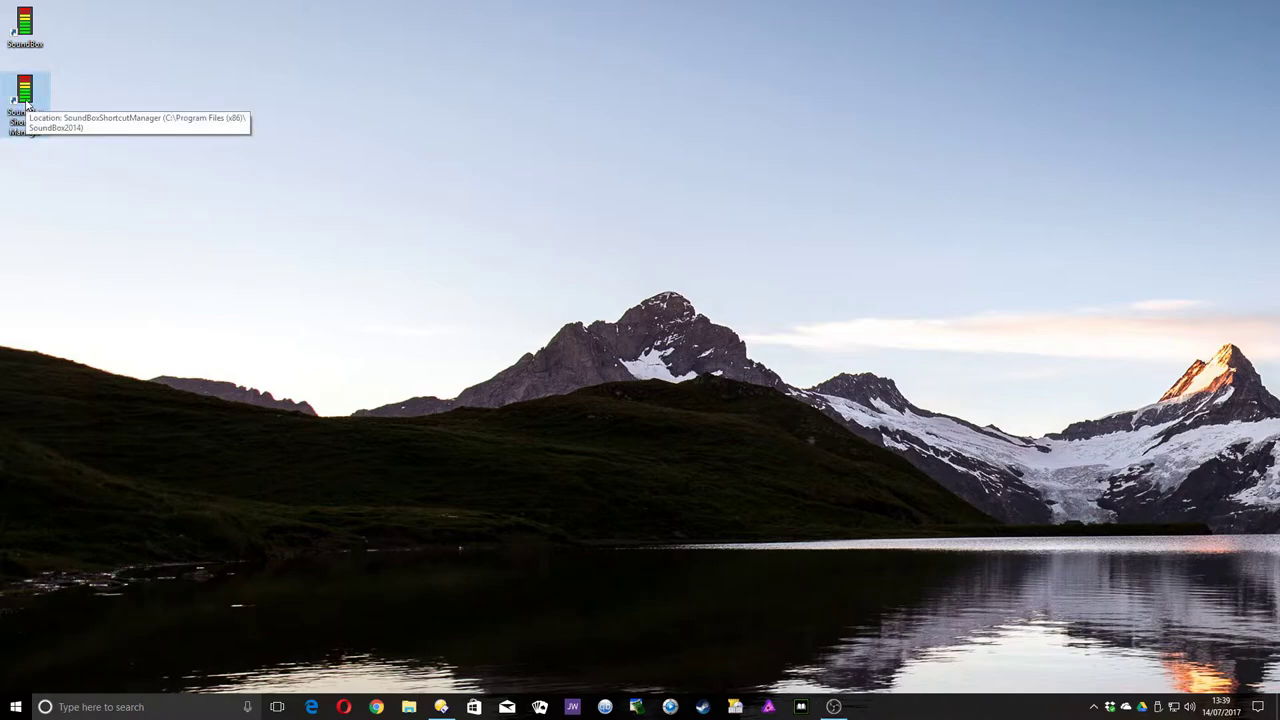
{"action": "double_click", "coordinate": [32, 106]}
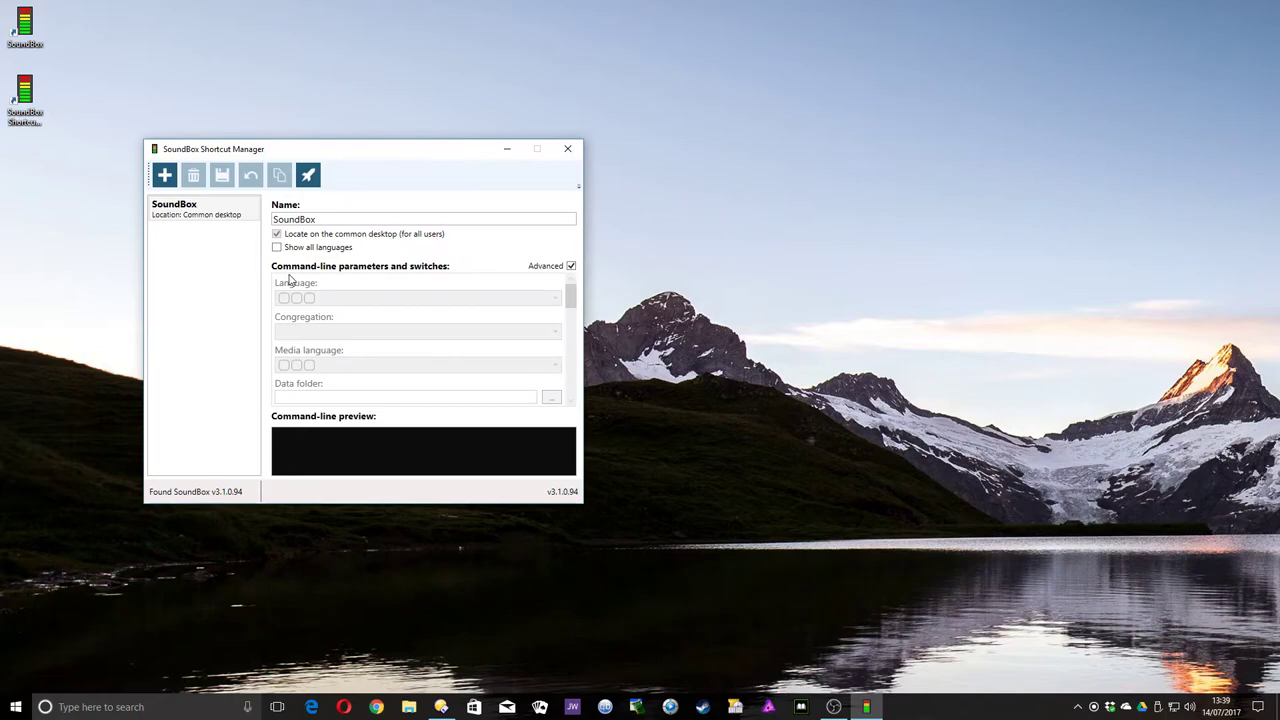
{"action": "left_click", "coordinate": [165, 175]}
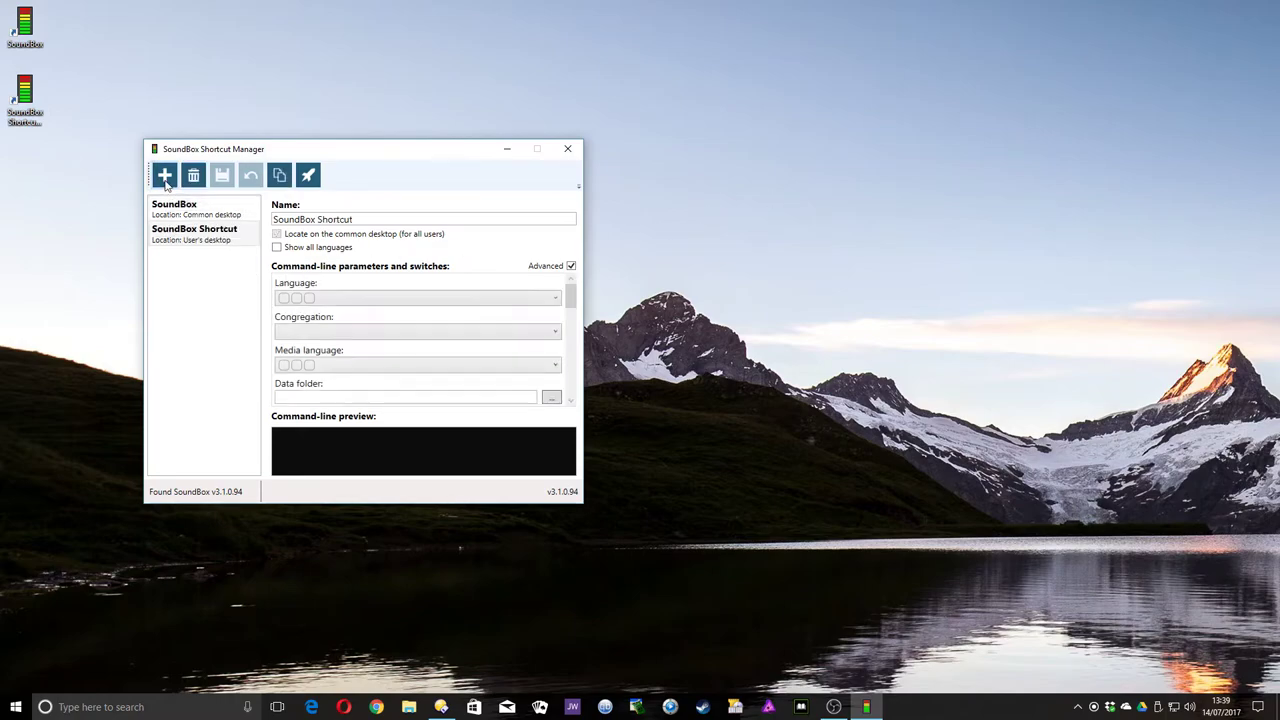
{"action": "double_click", "coordinate": [319, 219]}
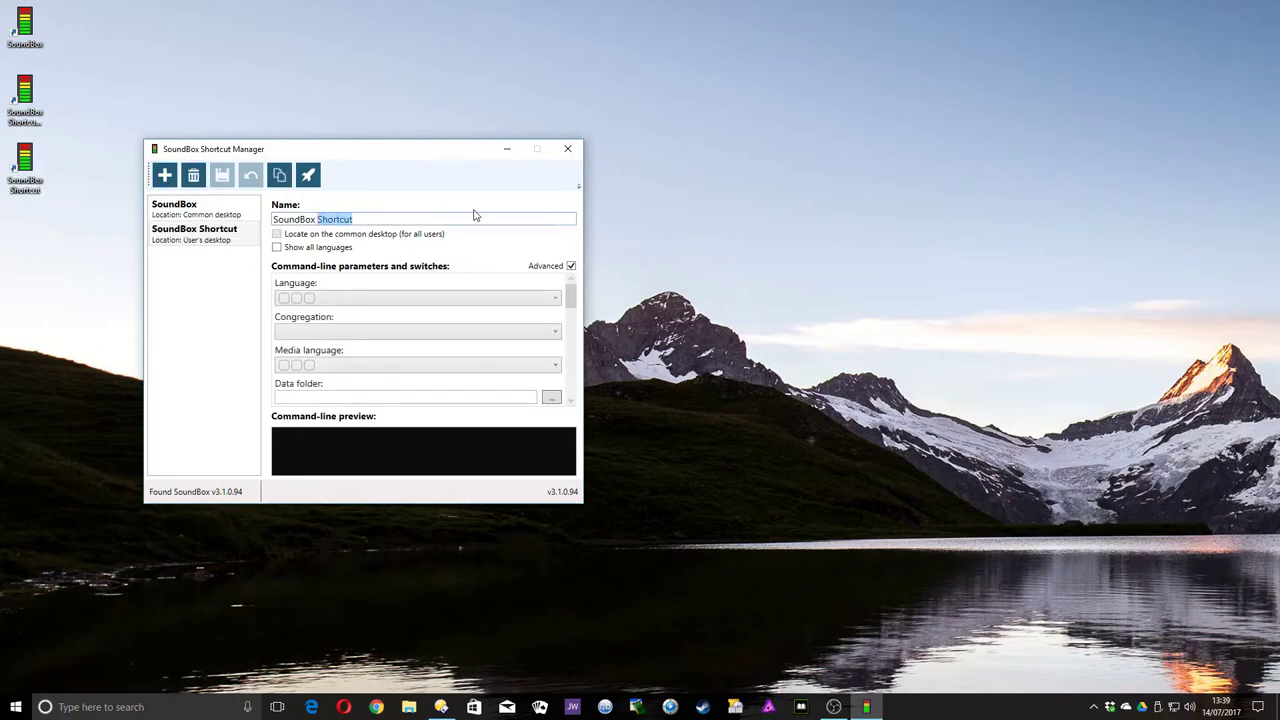
{"action": "type", "text": "Edinburg"}
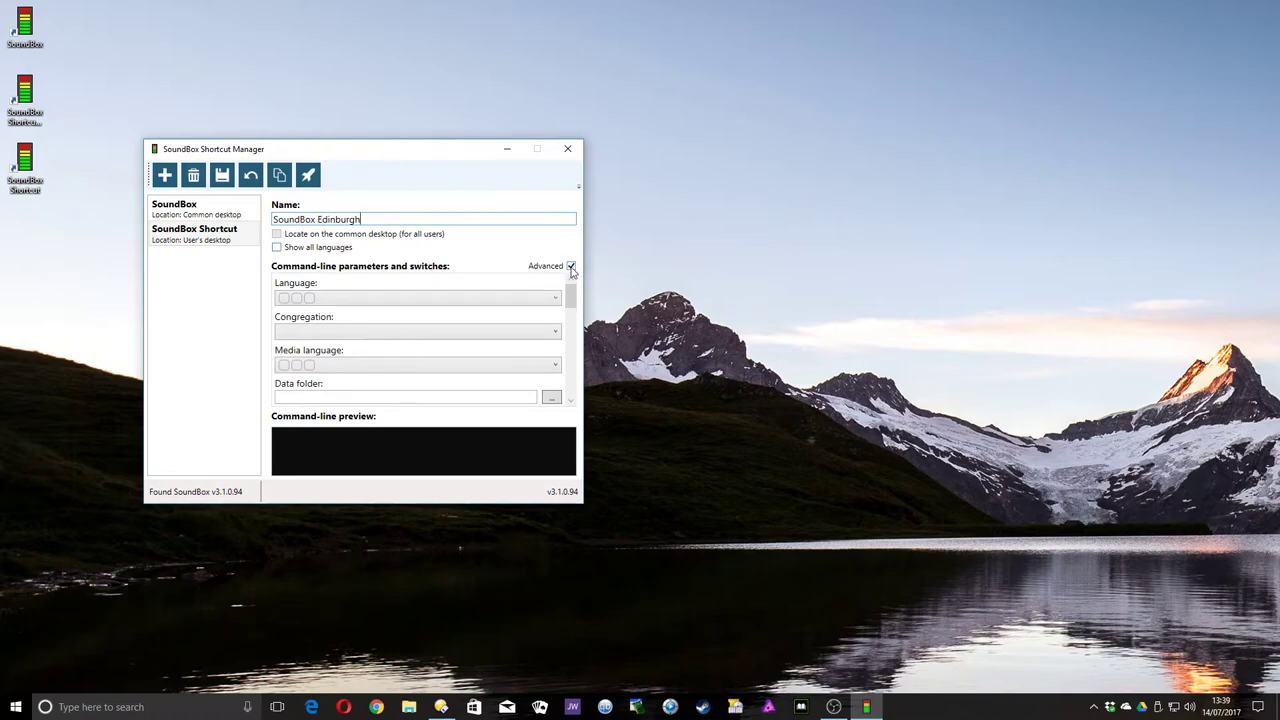
Step: Set the shortcut's congregation to Edinburgh, producing the command line /cong=Edinburgh
{"action": "left_click", "coordinate": [571, 267]}
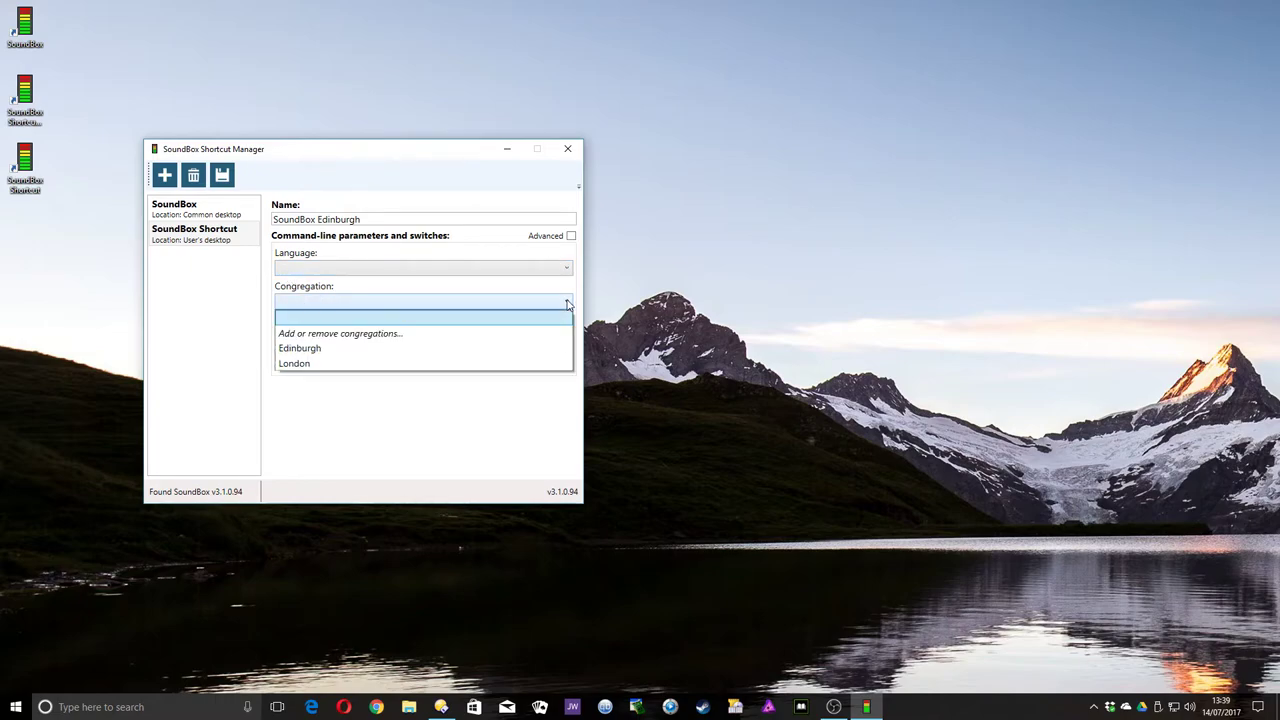
{"action": "left_click", "coordinate": [323, 348]}
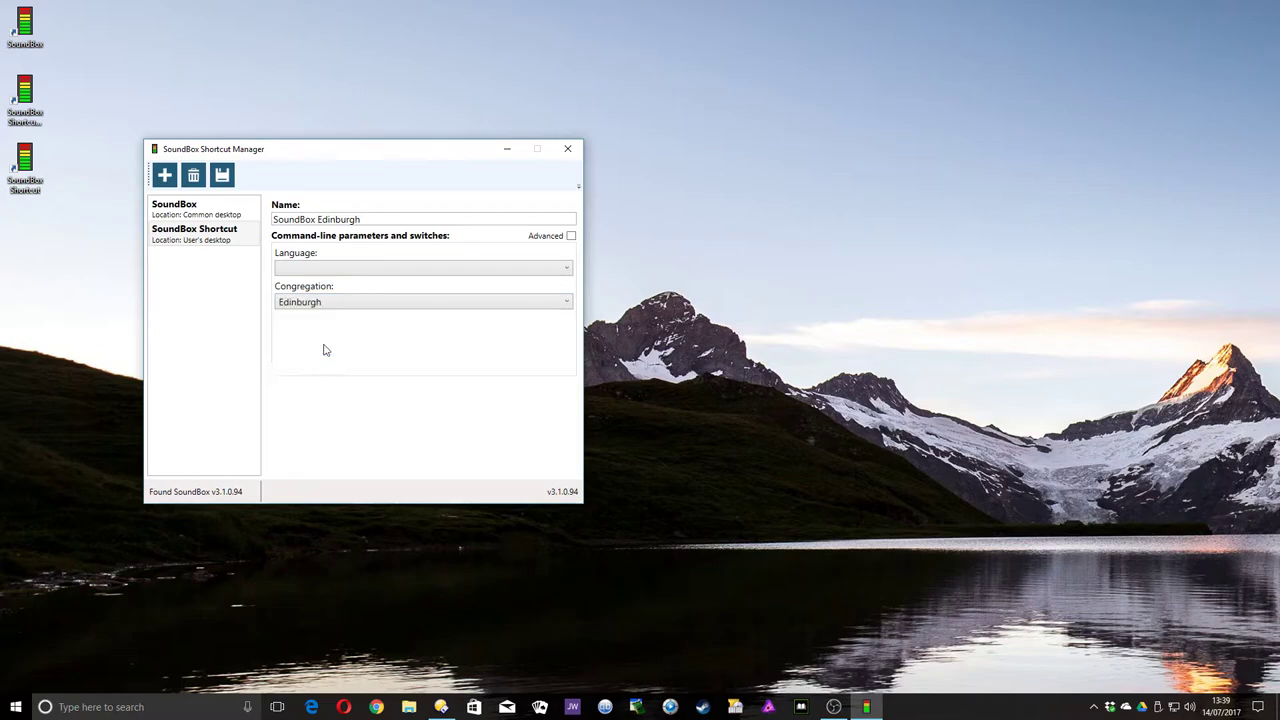
{"action": "left_click", "coordinate": [571, 236]}
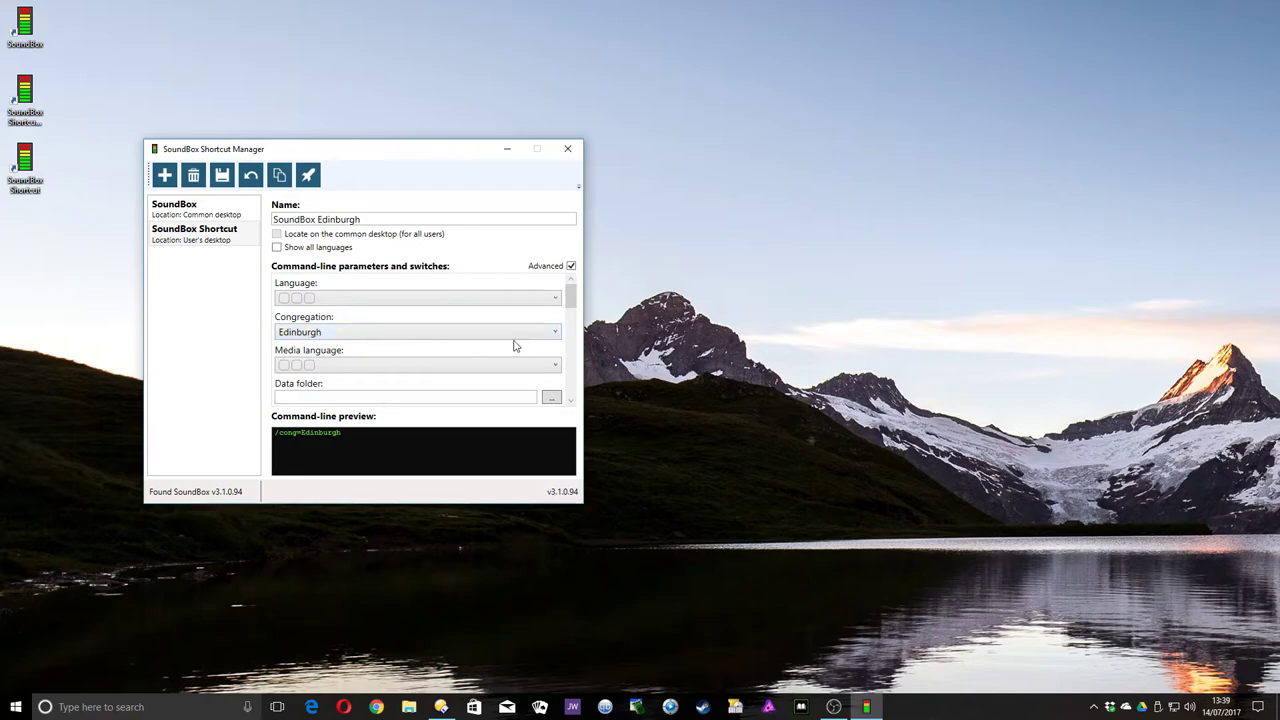
{"action": "left_click_drag", "start_coordinate": [571, 297], "coordinate": [573, 318]}
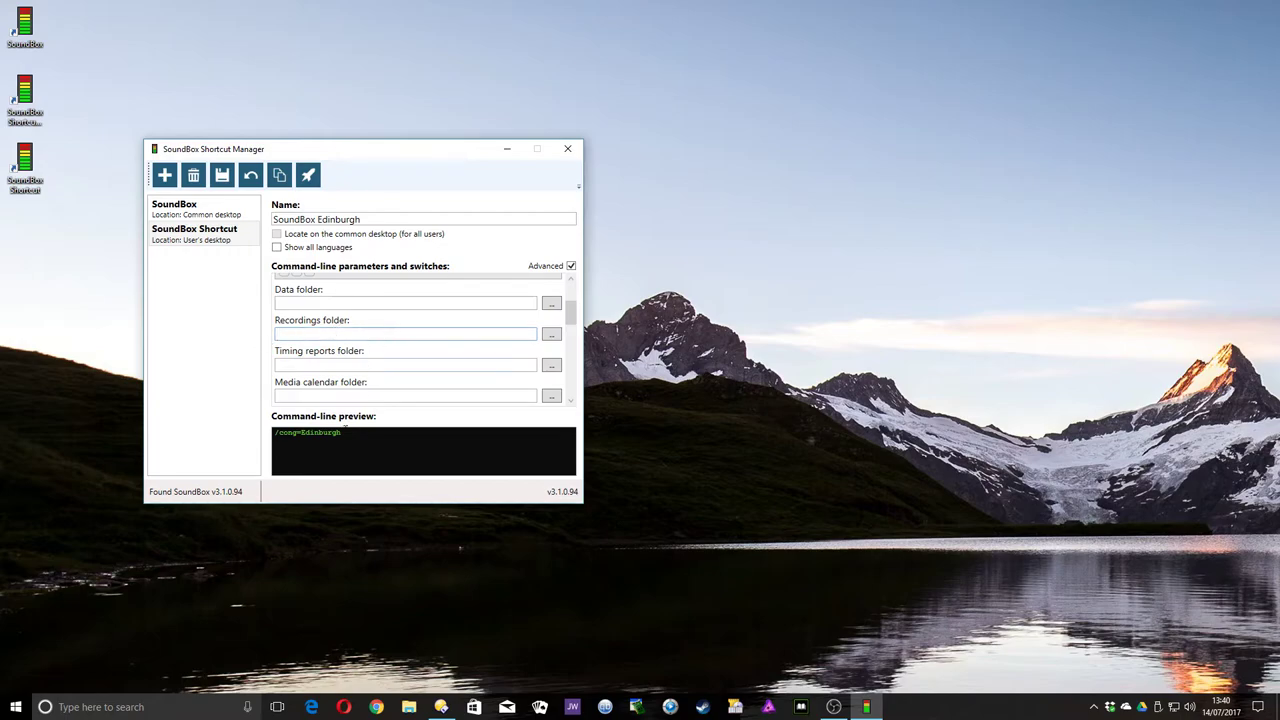
Step: Set the SoundBox Edinburgh recordings folder to D:\Dropbox\Recordings, adding /recFolder to the command line
{"action": "scroll", "coordinate": [456, 338], "scroll_direction": "up", "scroll_amount": 3}
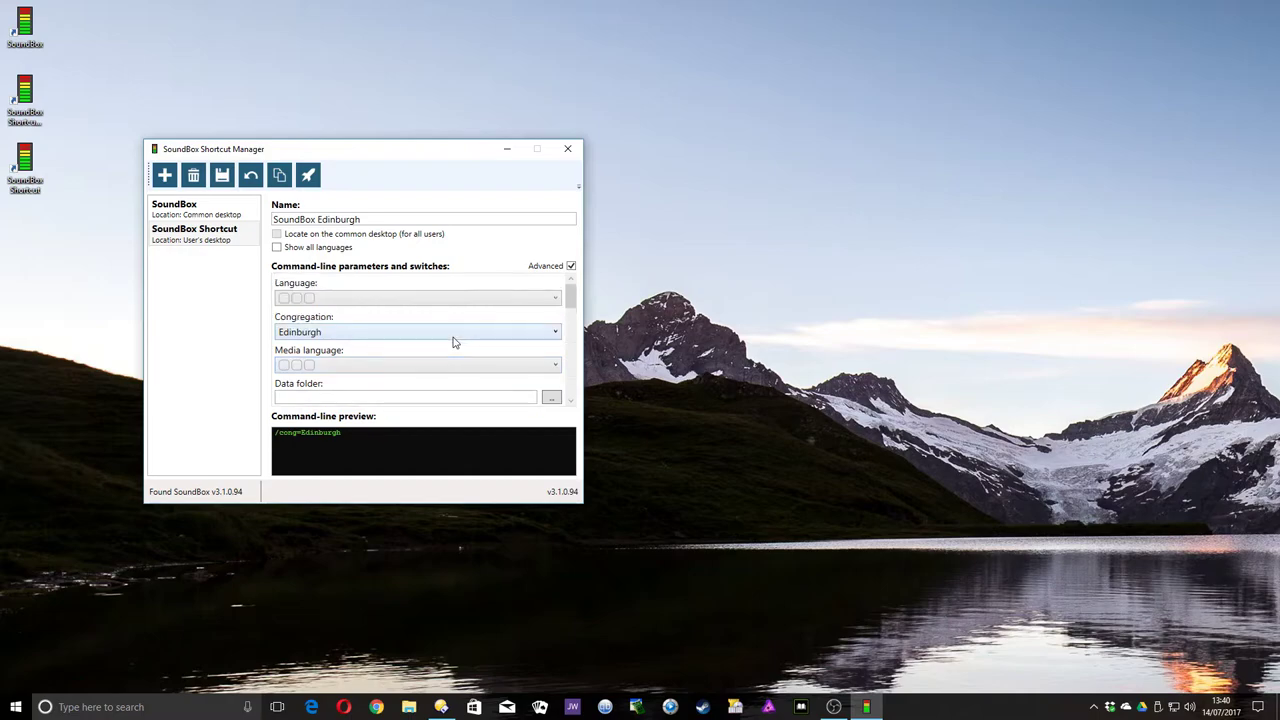
{"action": "scroll", "coordinate": [454, 345], "scroll_direction": "down", "scroll_amount": 2}
{"action": "scroll", "coordinate": [453, 350], "scroll_direction": "down", "scroll_amount": 1}
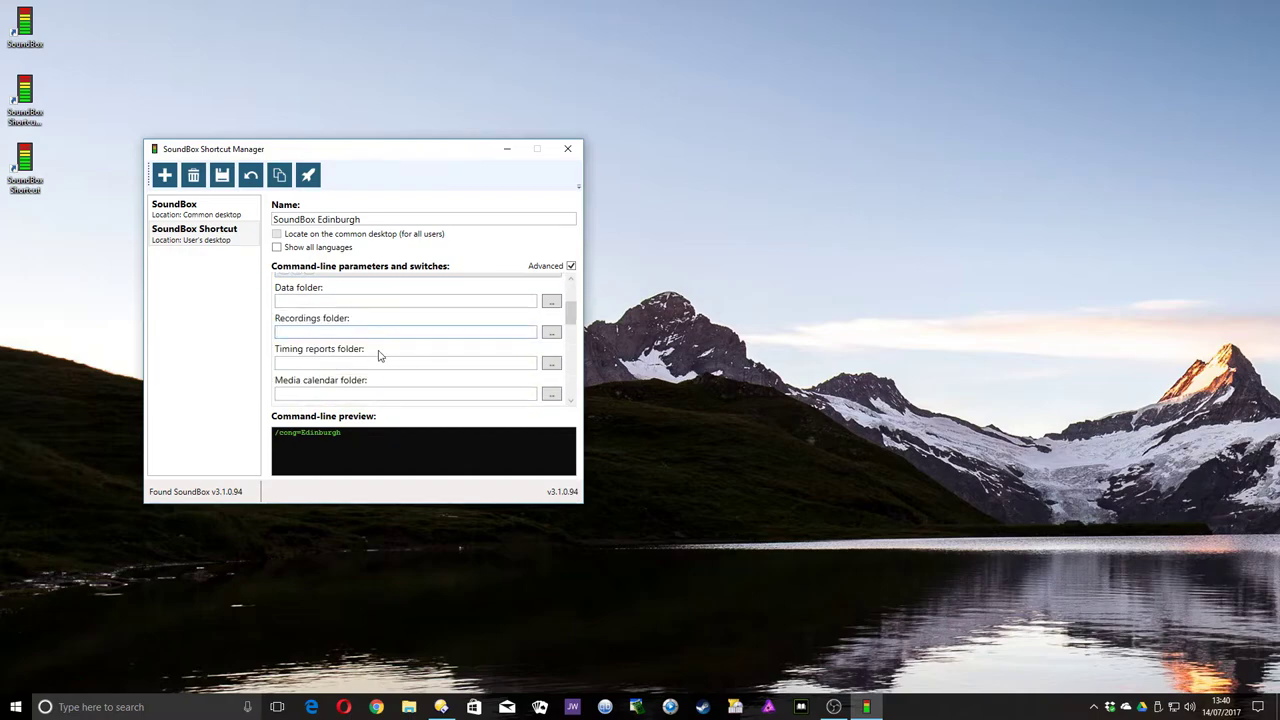
{"action": "left_click", "coordinate": [554, 335]}
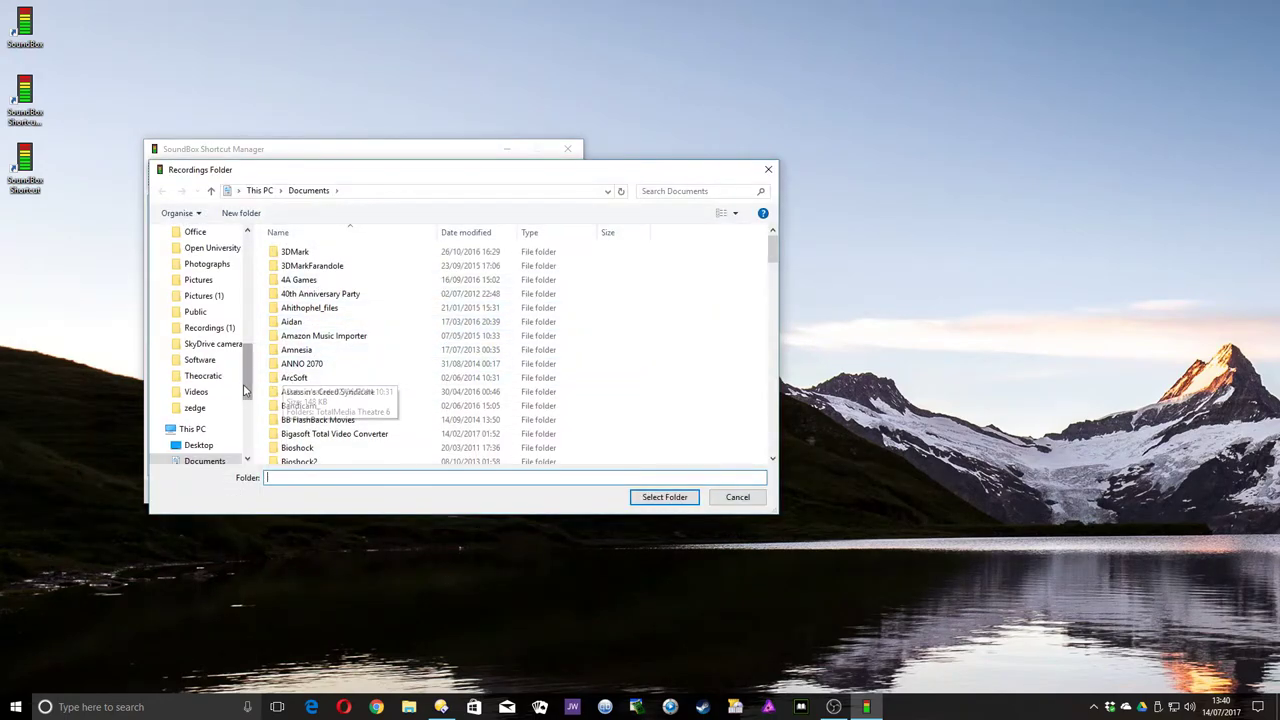
{"action": "left_click_drag", "start_coordinate": [248, 383], "coordinate": [252, 300]}
{"action": "left_click", "coordinate": [190, 301]}
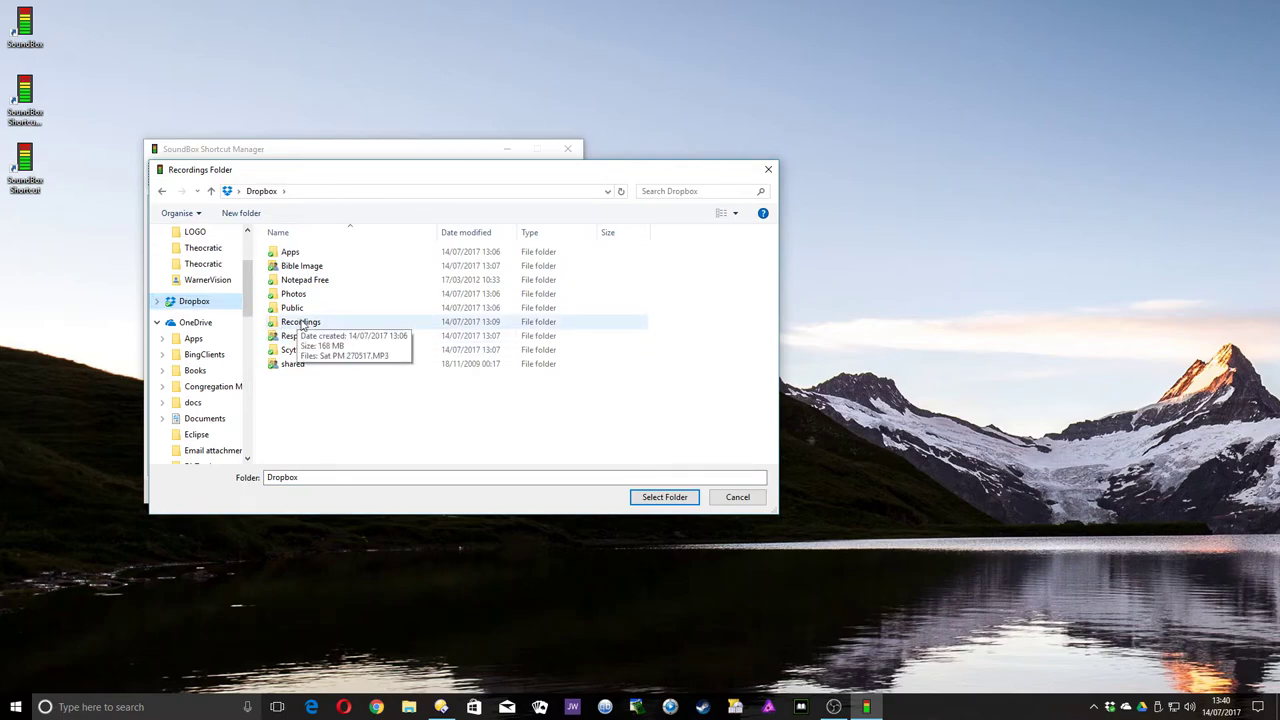
{"action": "double_click", "coordinate": [302, 323]}
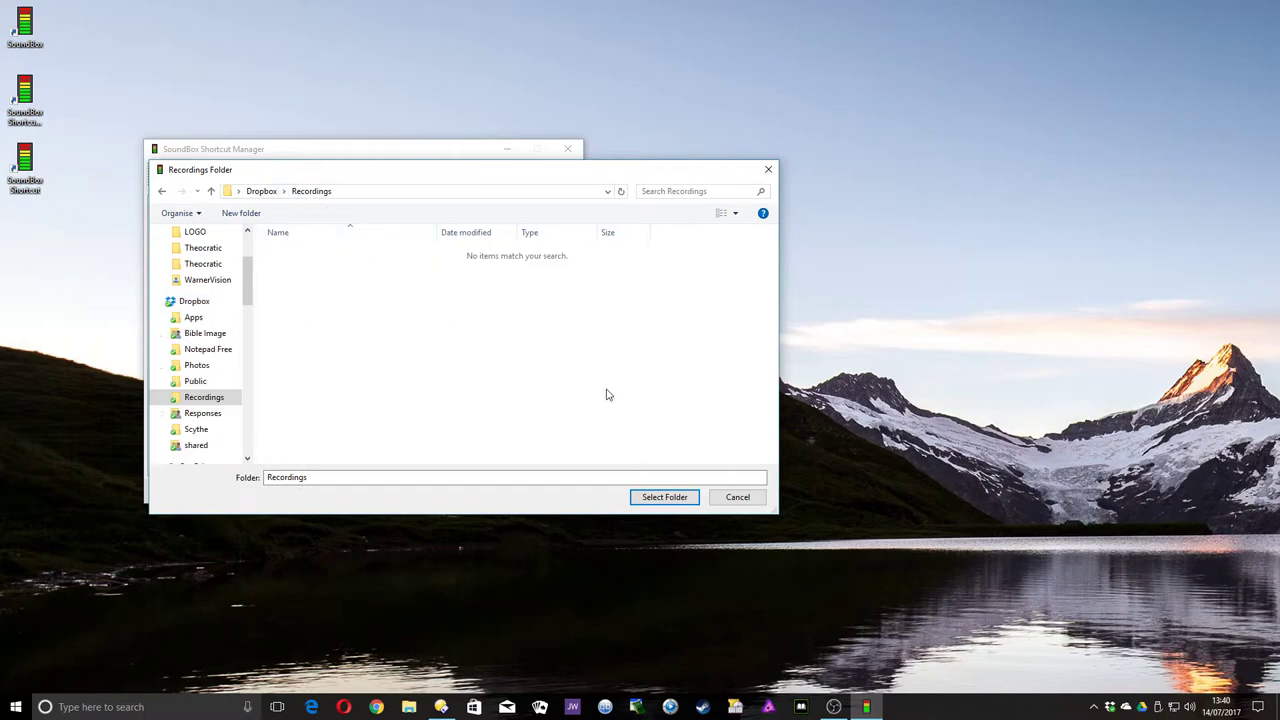
{"action": "left_click", "coordinate": [664, 497]}
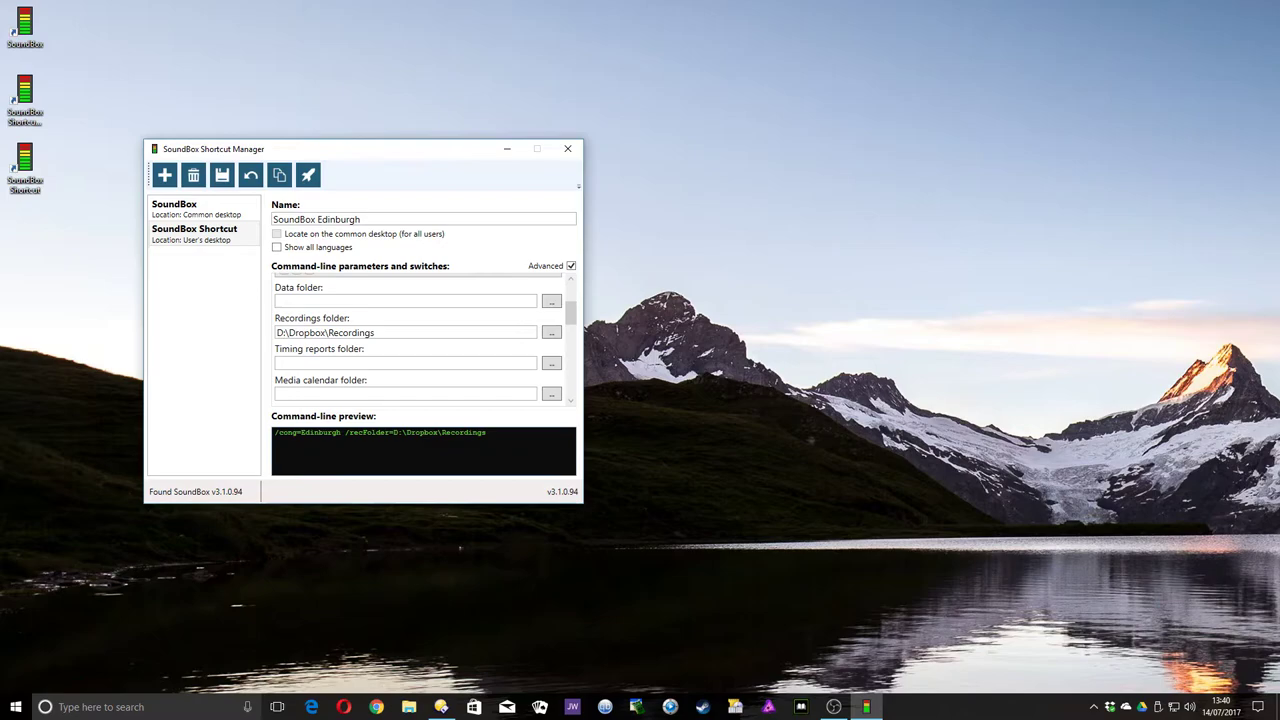
Step: Check the desktop shortcut's target in Properties, then save SoundBox Edinburgh and close the manager
{"action": "right_click", "coordinate": [22, 15]}
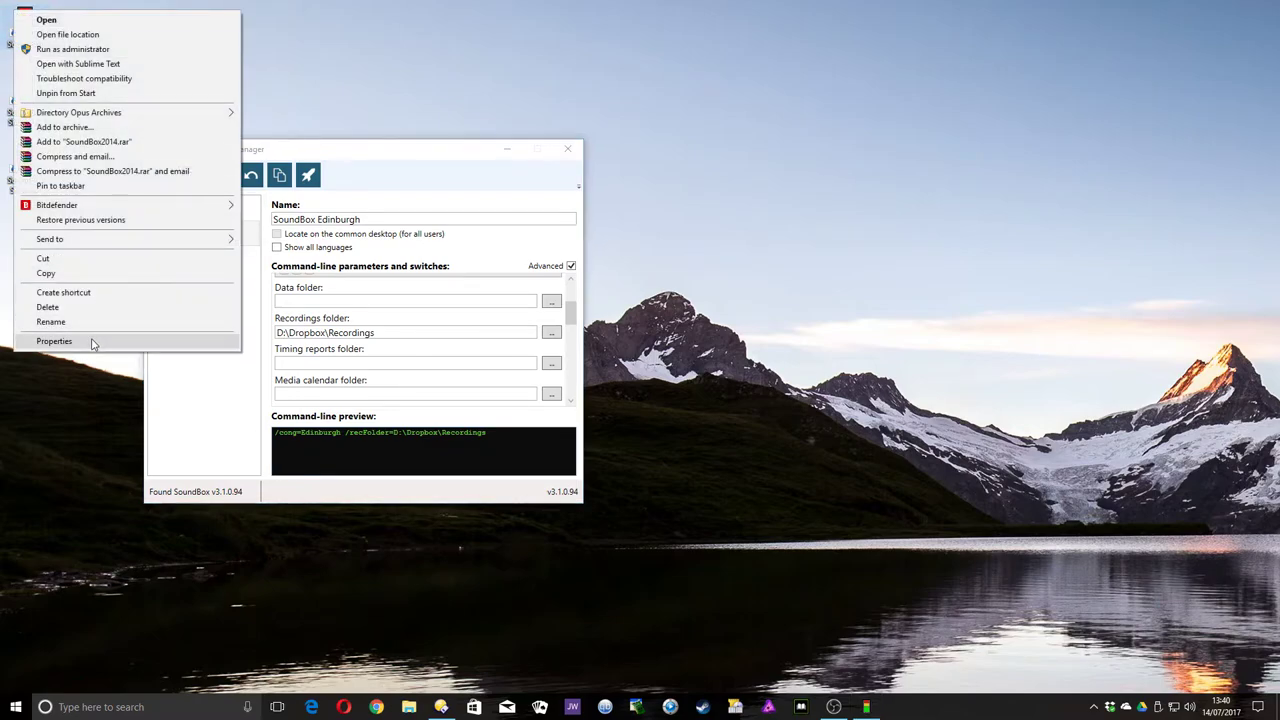
{"action": "left_click", "coordinate": [54, 341]}
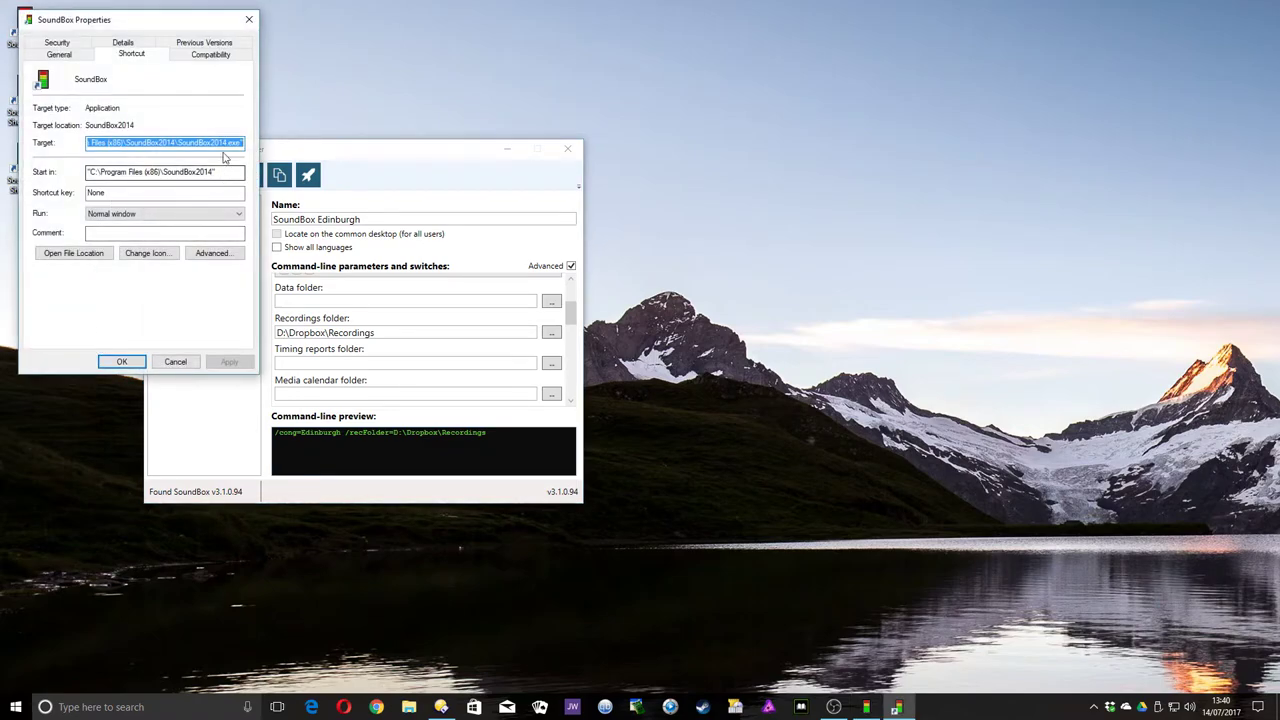
{"action": "left_click", "coordinate": [244, 143]}
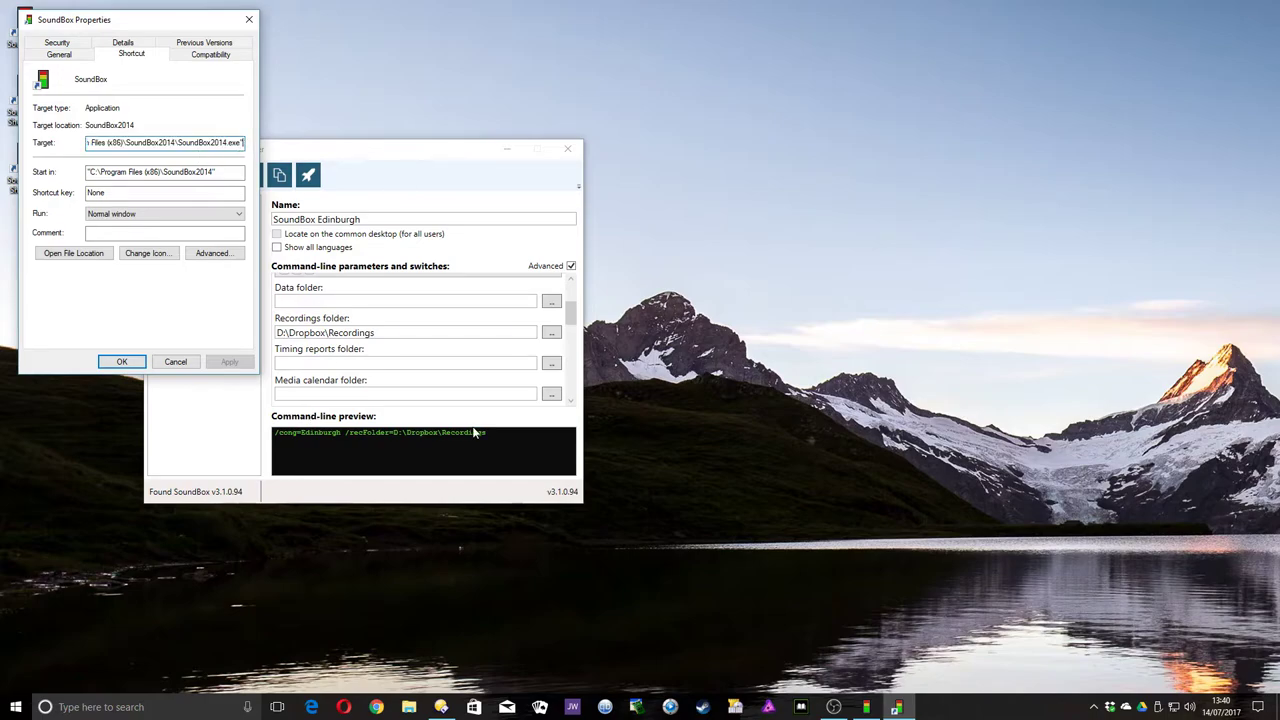
{"action": "left_click", "coordinate": [175, 361]}
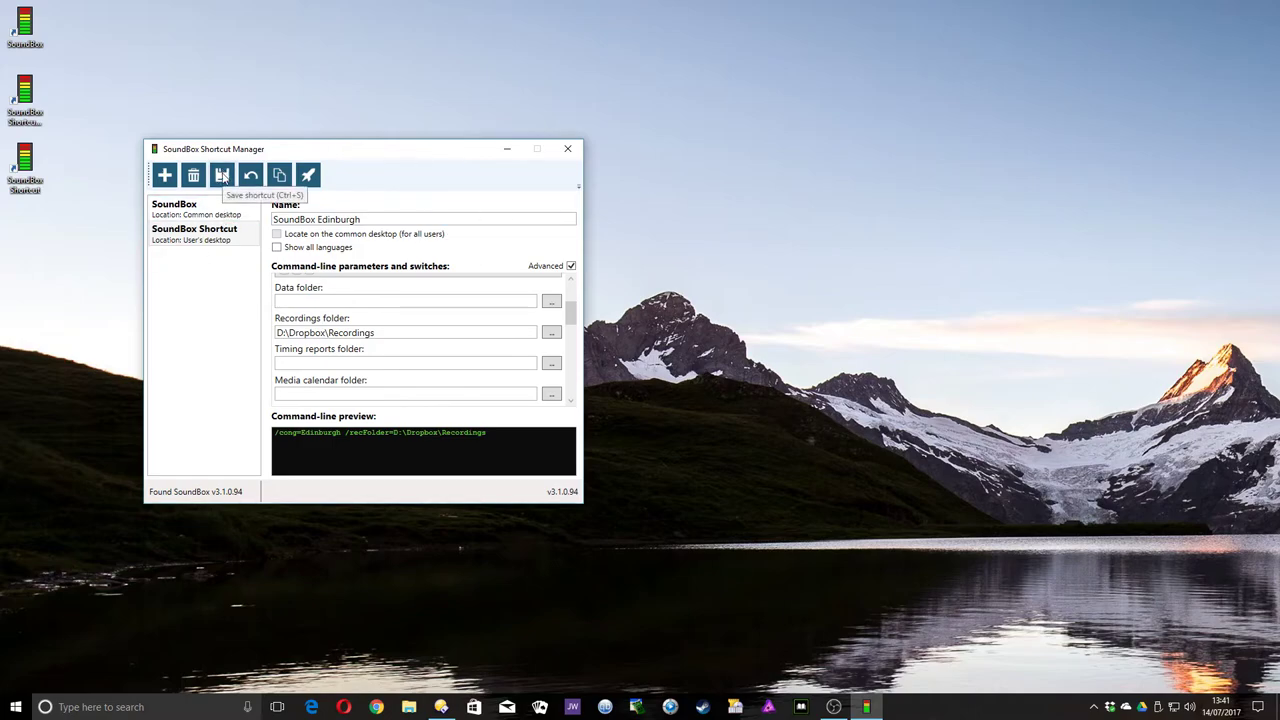
{"action": "left_click", "coordinate": [222, 177]}
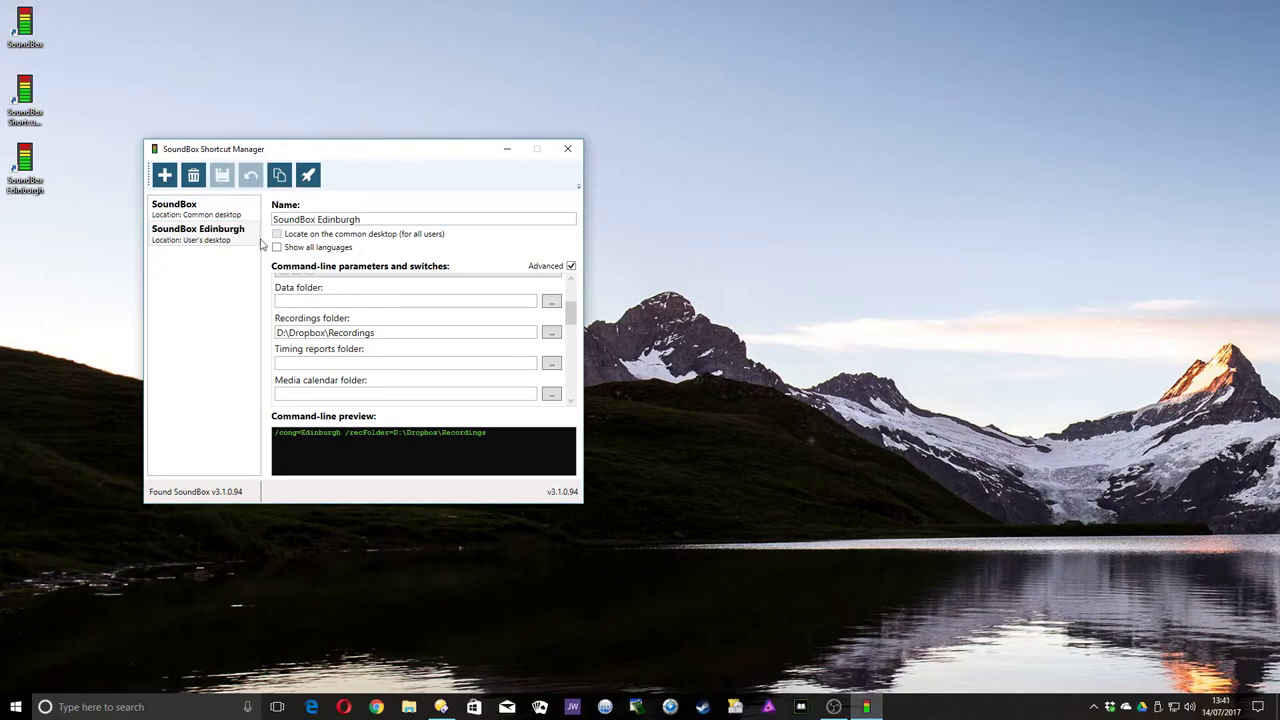
{"action": "left_click", "coordinate": [568, 152]}
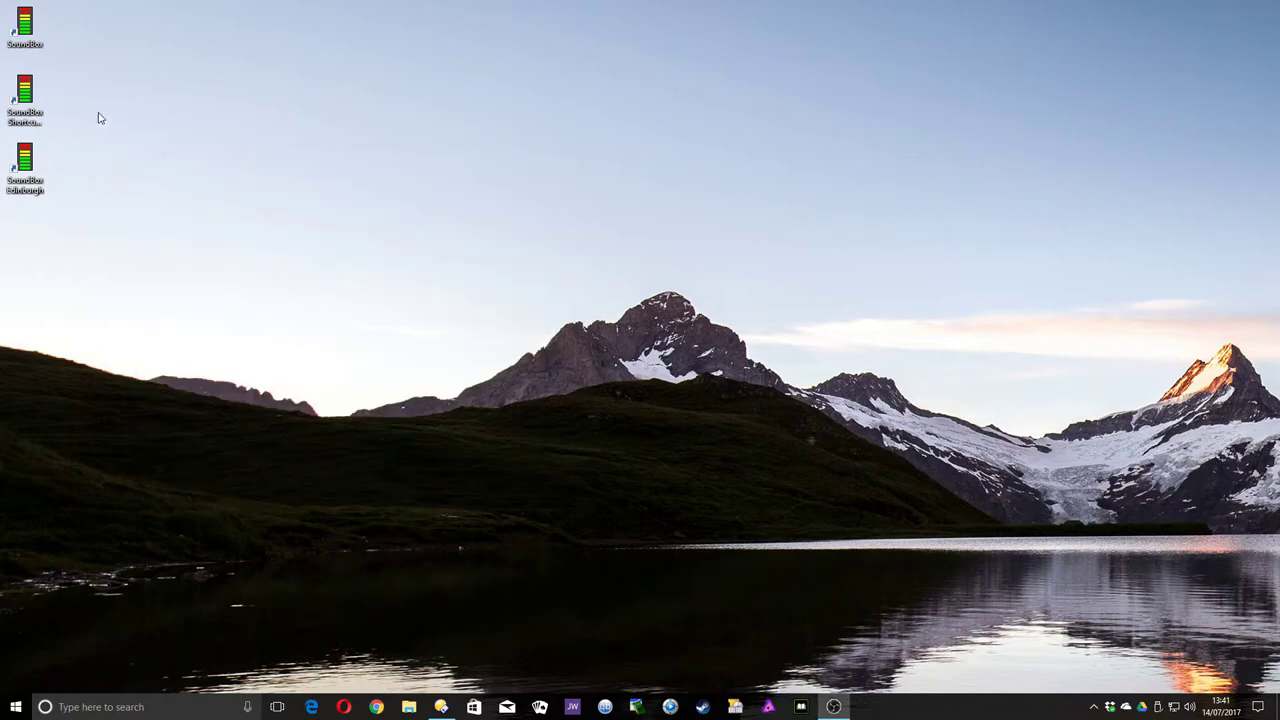
Step: Launch SoundBox Edinburgh and make a roughly 25-second test recording, listed as 1 file (384 KB)
{"action": "double_click", "coordinate": [28, 175]}
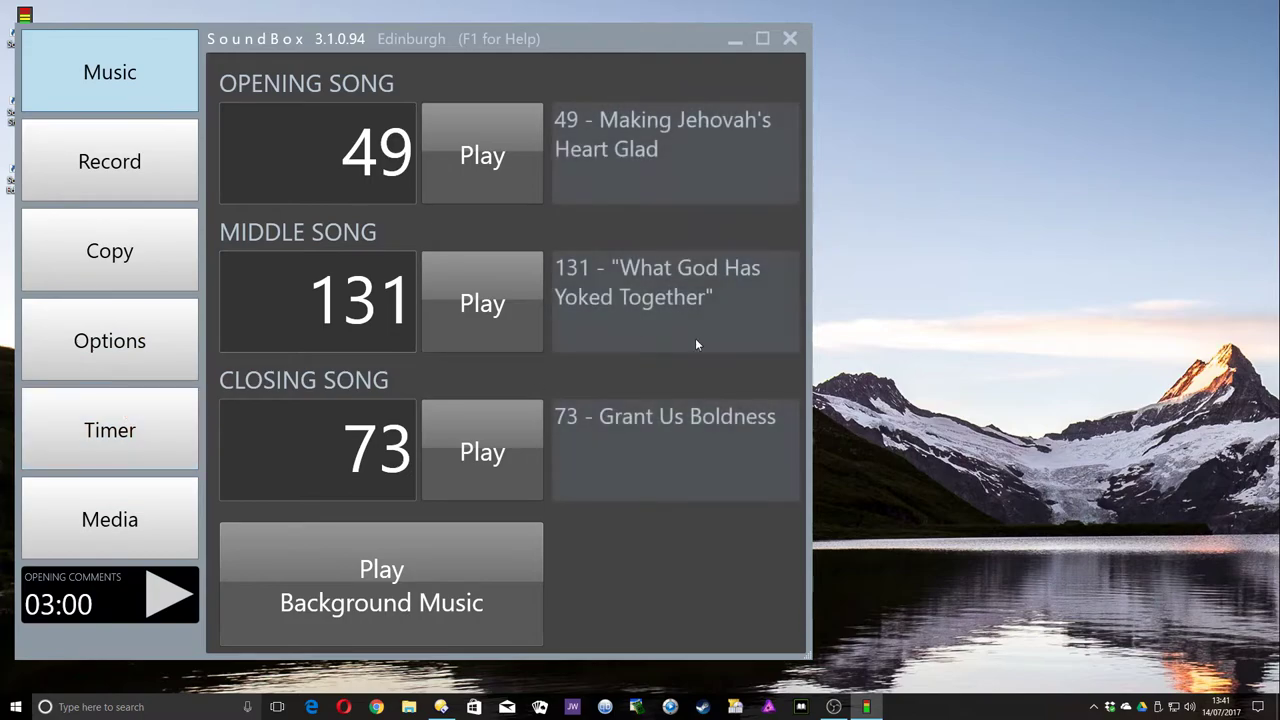
{"action": "left_click", "coordinate": [147, 176]}
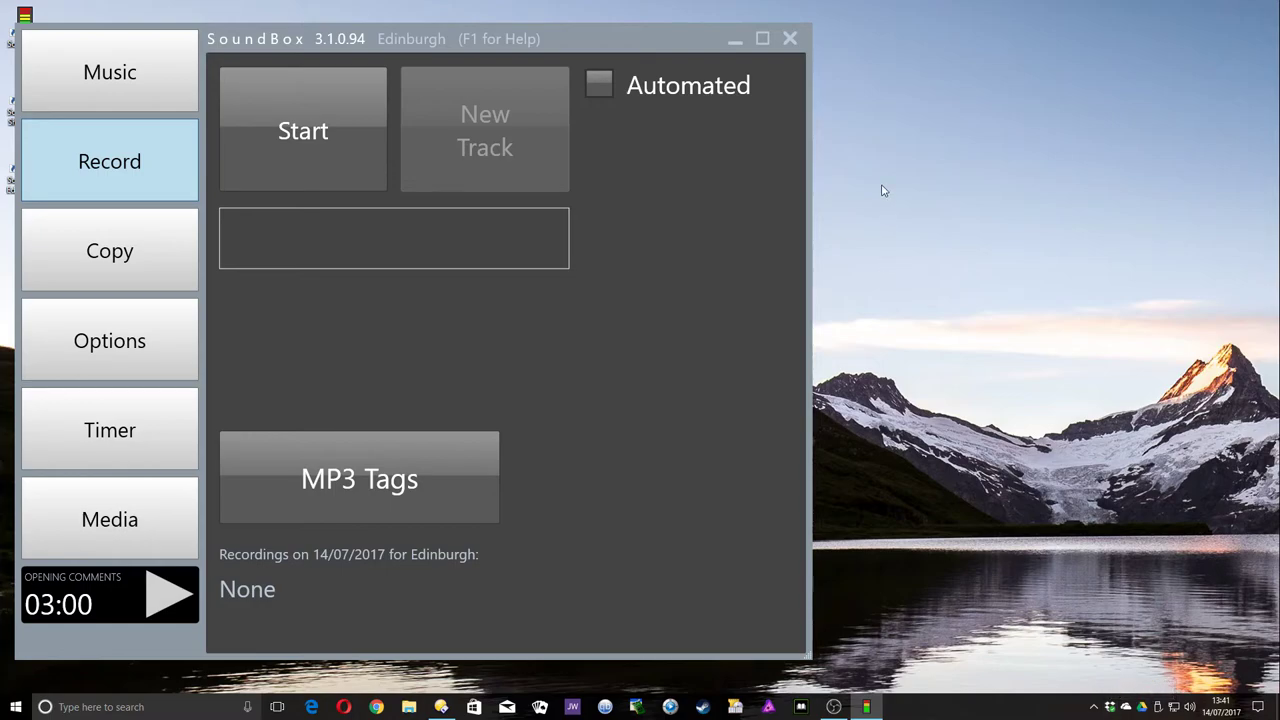
{"action": "left_click", "coordinate": [317, 145]}
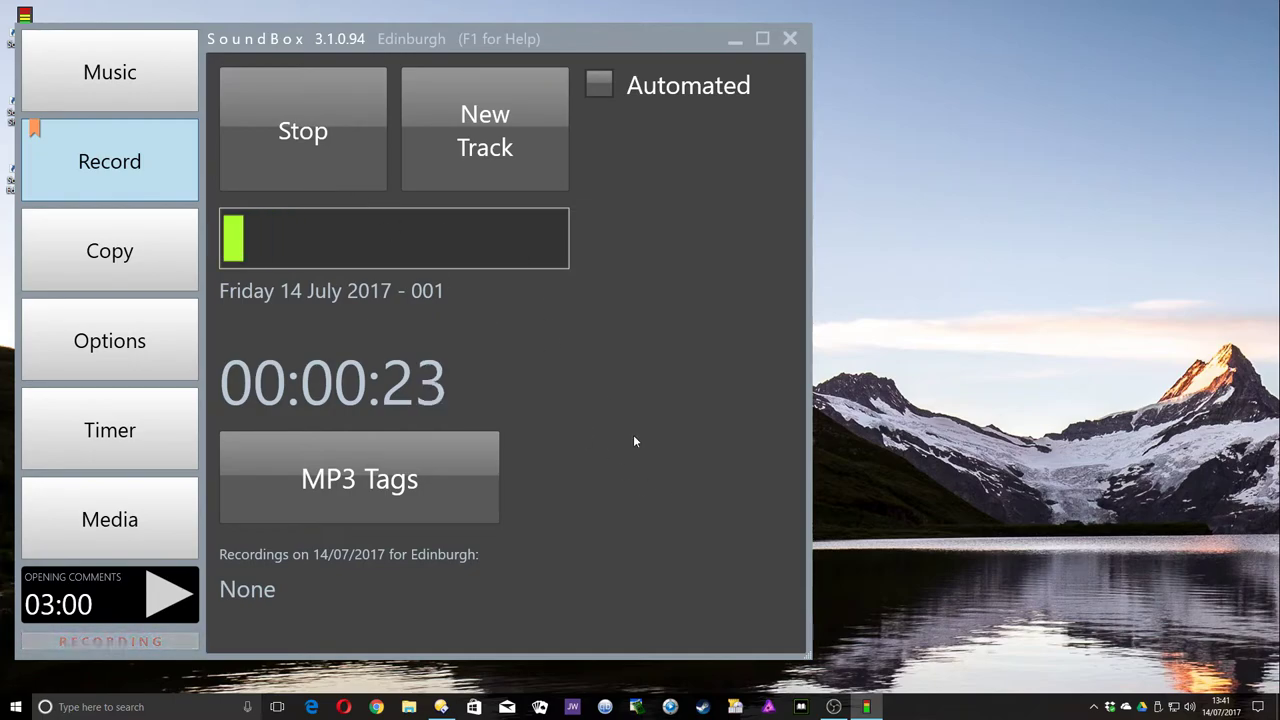
{"action": "left_click", "coordinate": [300, 130]}
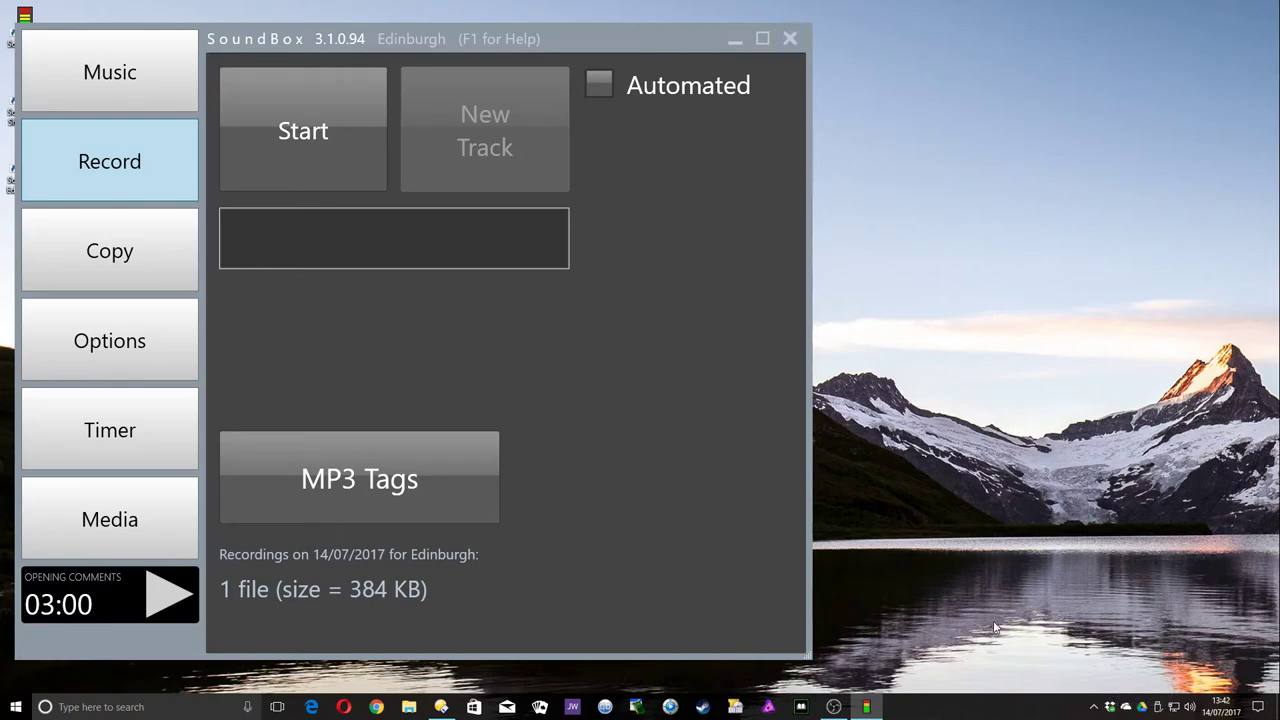
Step: Browse to Documents\SoundBox\Recordings\Edinburgh\2017\07\2017-07-14 and open Dropbox in a second window
{"action": "left_click", "coordinate": [410, 707]}
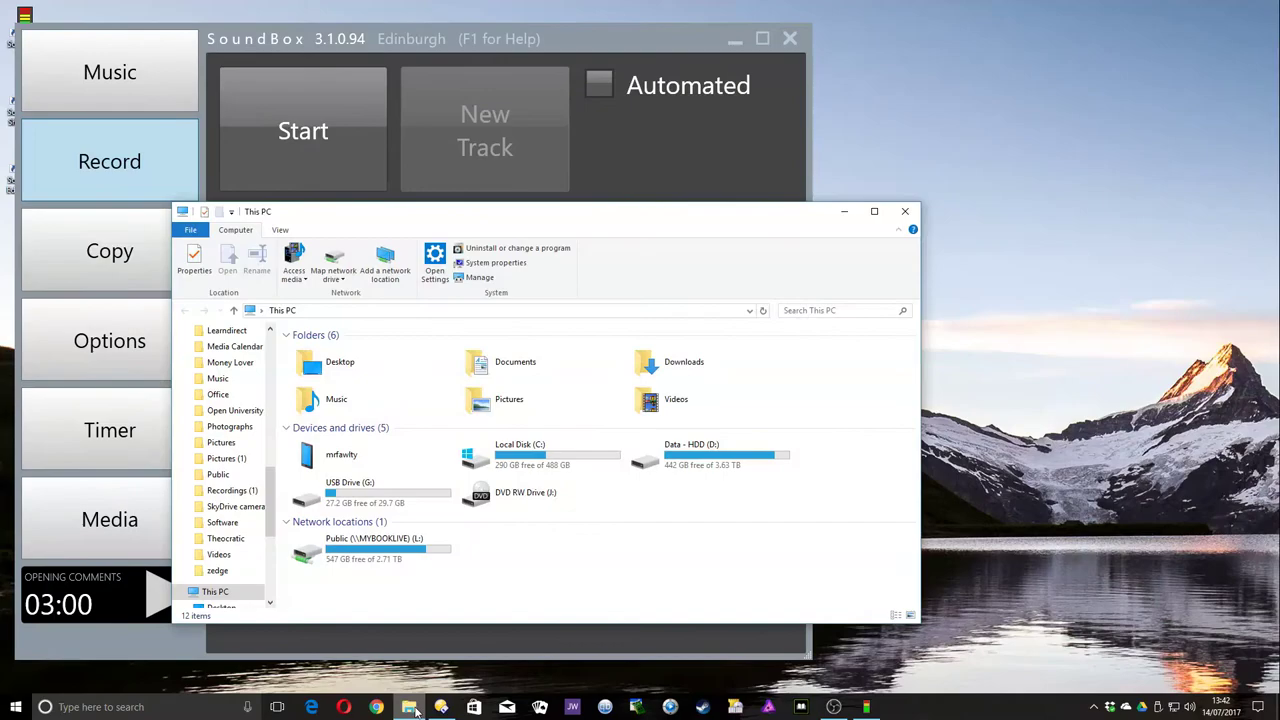
{"action": "double_click", "coordinate": [514, 363]}
{"action": "scroll", "coordinate": [449, 514], "scroll_direction": "down", "scroll_amount": 7}
{"action": "scroll", "coordinate": [449, 514], "scroll_direction": "down", "scroll_amount": 20}
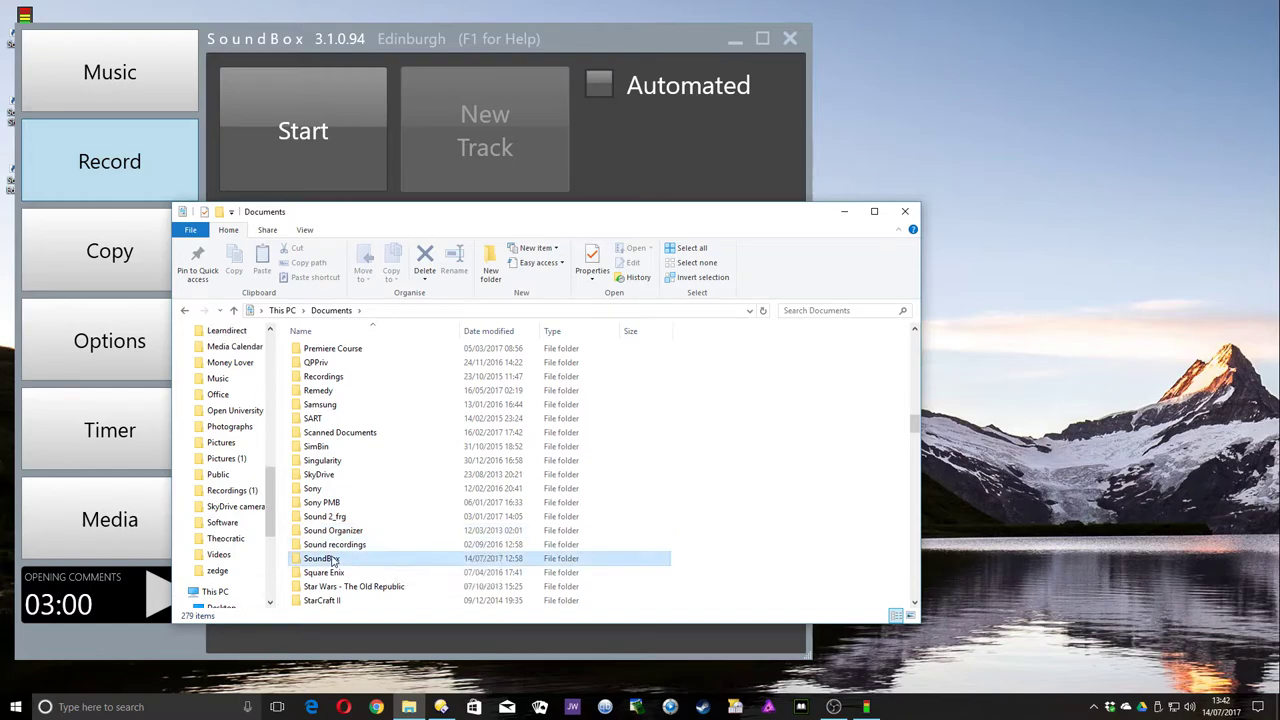
{"action": "double_click", "coordinate": [410, 558]}
{"action": "double_click", "coordinate": [479, 375]}
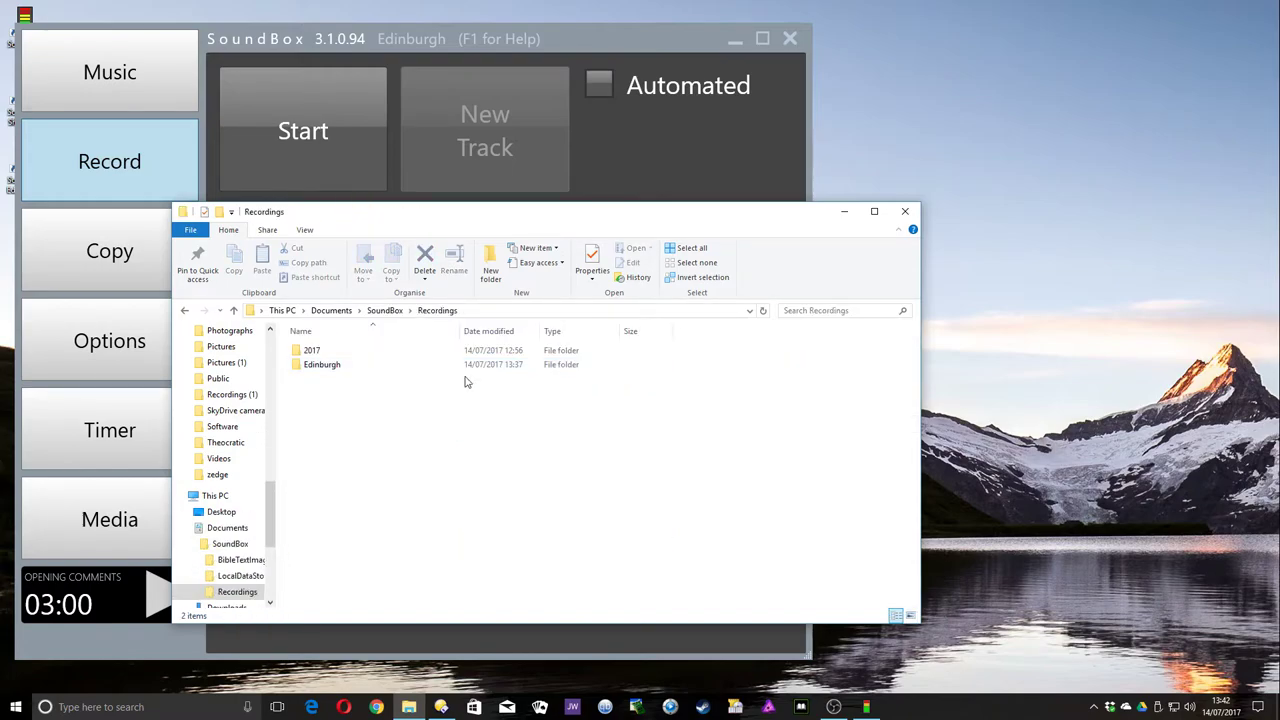
{"action": "double_click", "coordinate": [320, 369]}
{"action": "double_click", "coordinate": [324, 354]}
{"action": "double_click", "coordinate": [322, 354]}
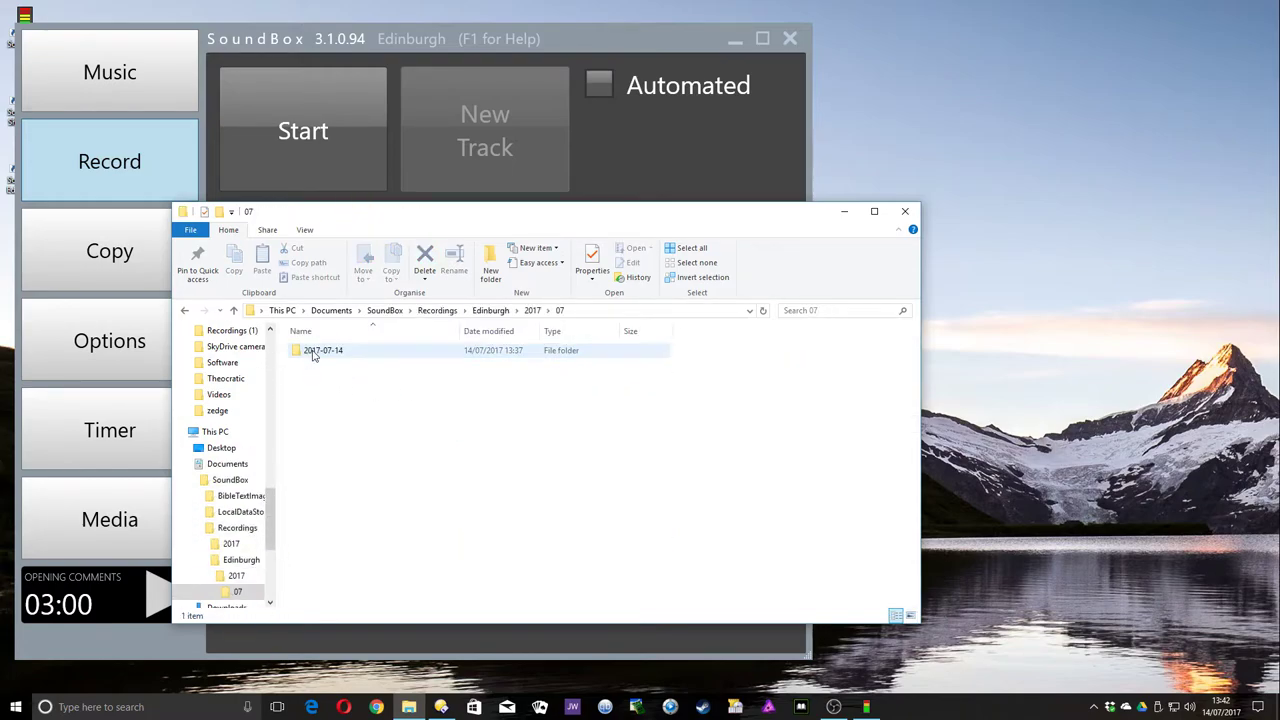
{"action": "double_click", "coordinate": [320, 354]}
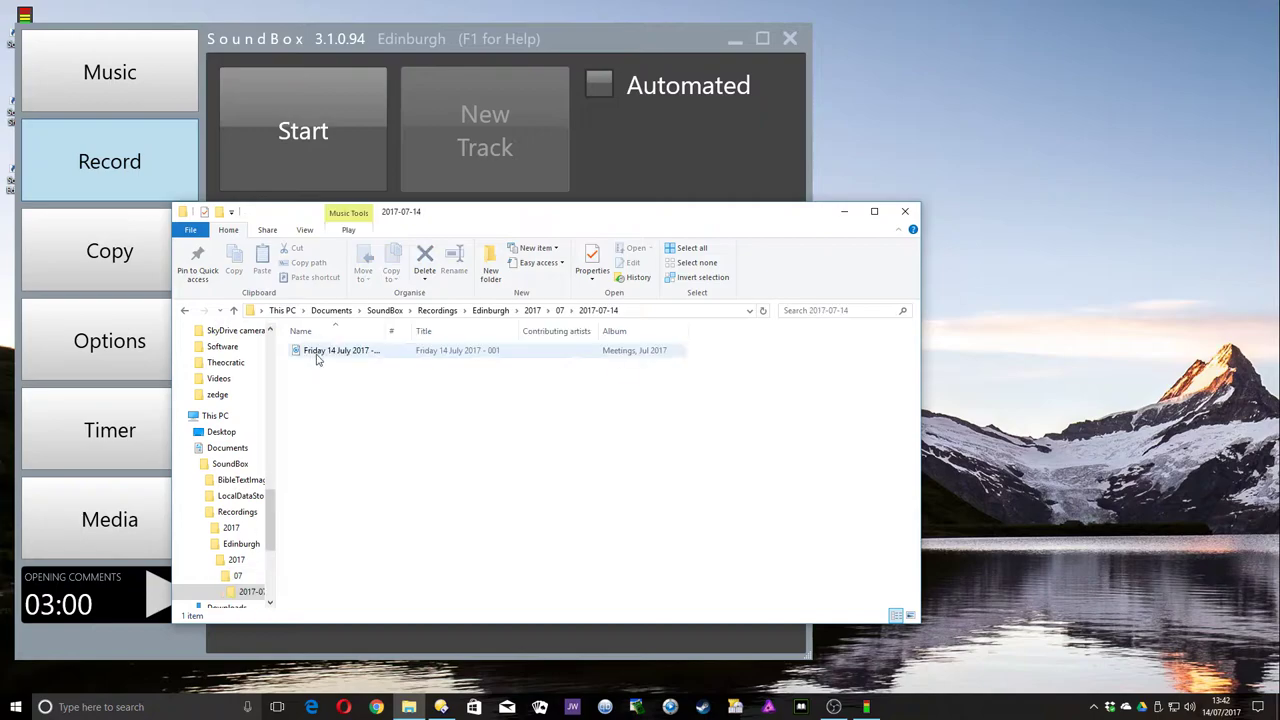
{"action": "double_click", "coordinate": [1110, 708]}
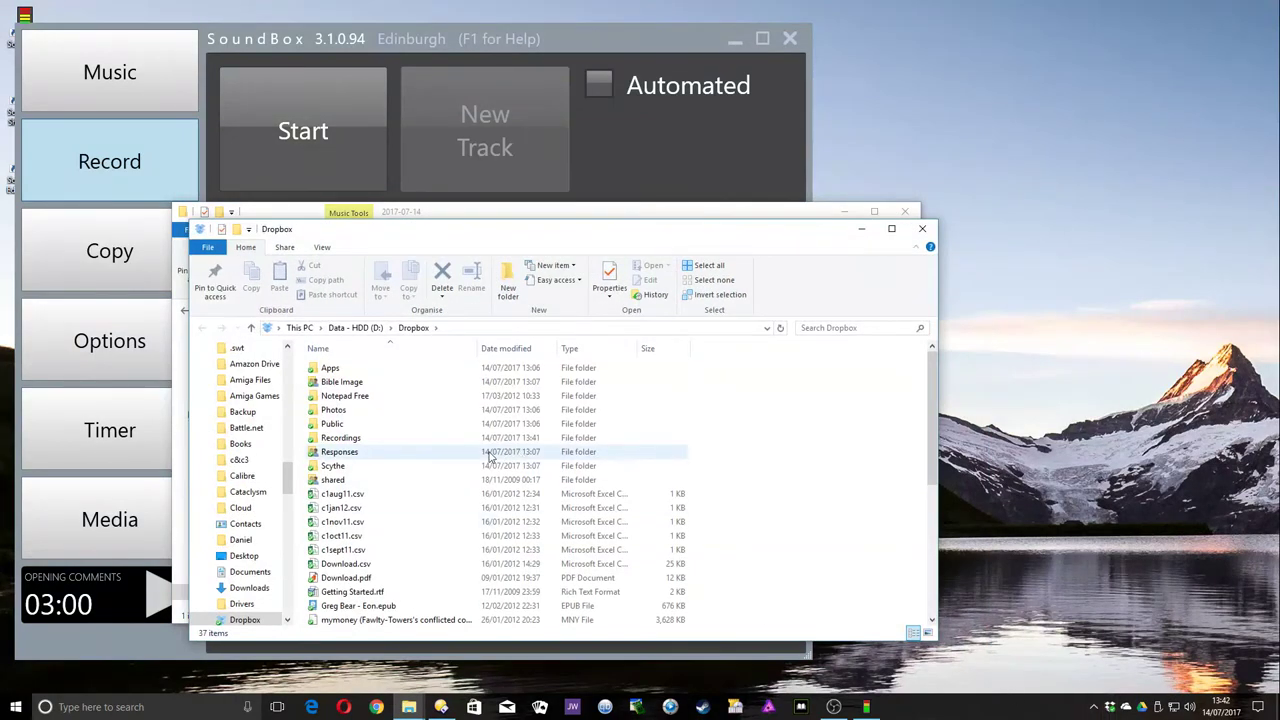
Step: Navigate Dropbox to Recordings\Edinburgh\2017\07\2017-07-14 and find the 'Friday 14 July 2017 - 001' recording
{"action": "double_click", "coordinate": [337, 443]}
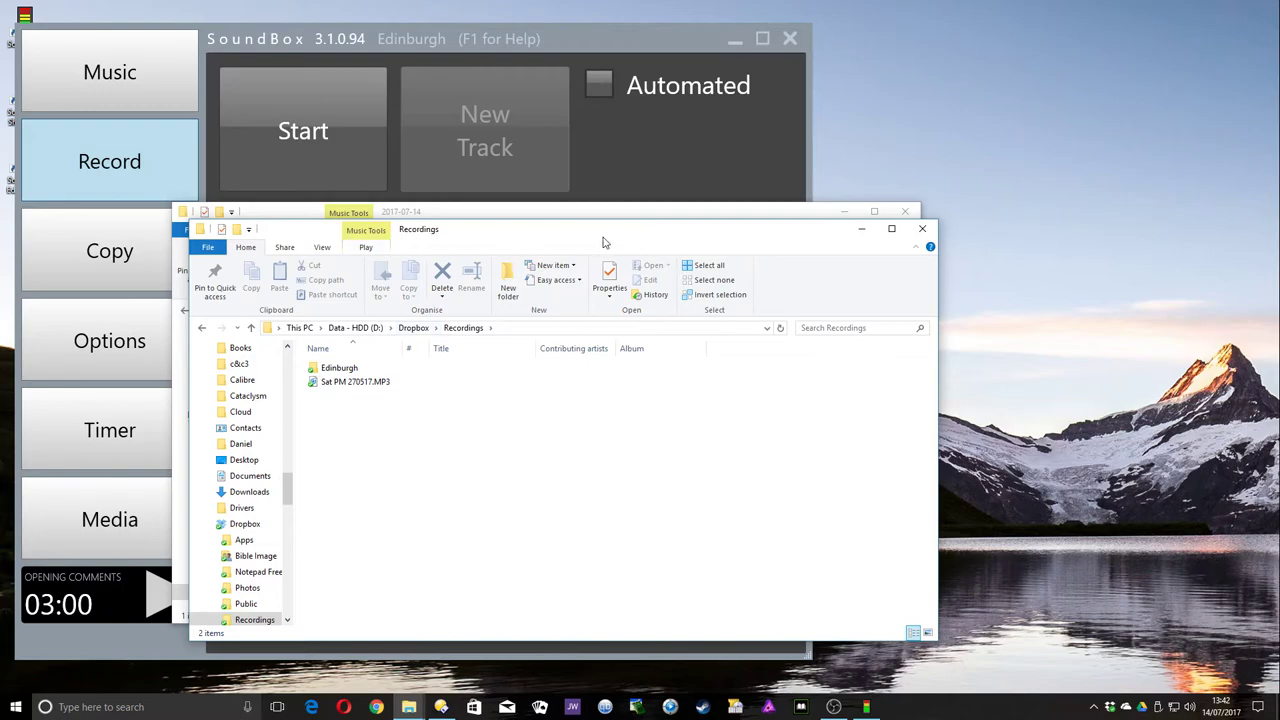
{"action": "left_click_drag", "start_coordinate": [697, 231], "coordinate": [886, 194]}
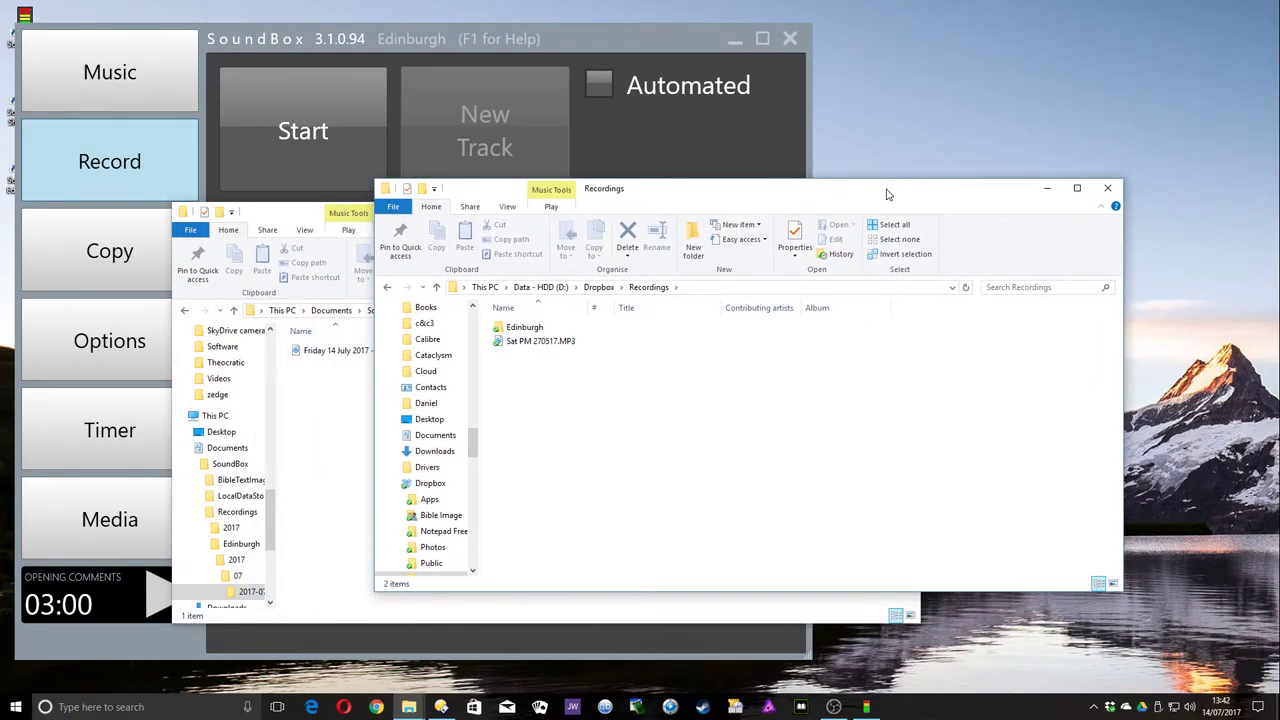
{"action": "double_click", "coordinate": [525, 328]}
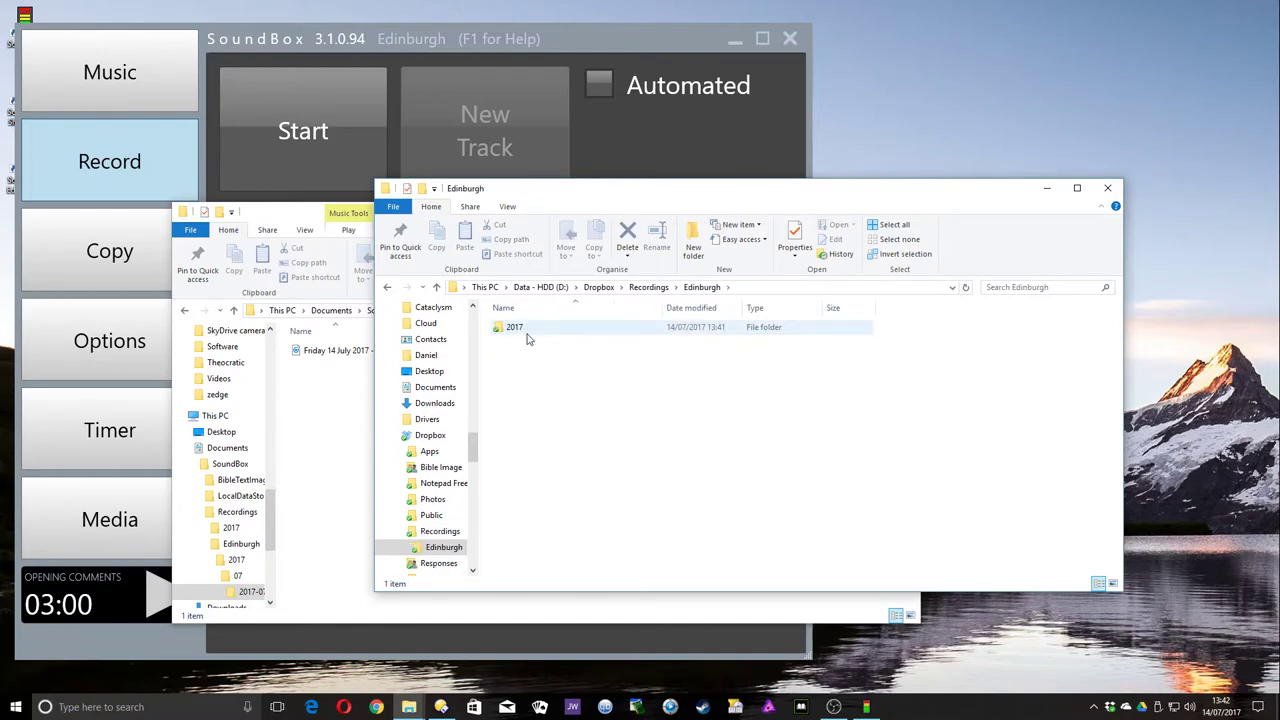
{"action": "double_click", "coordinate": [533, 333]}
{"action": "double_click", "coordinate": [531, 331]}
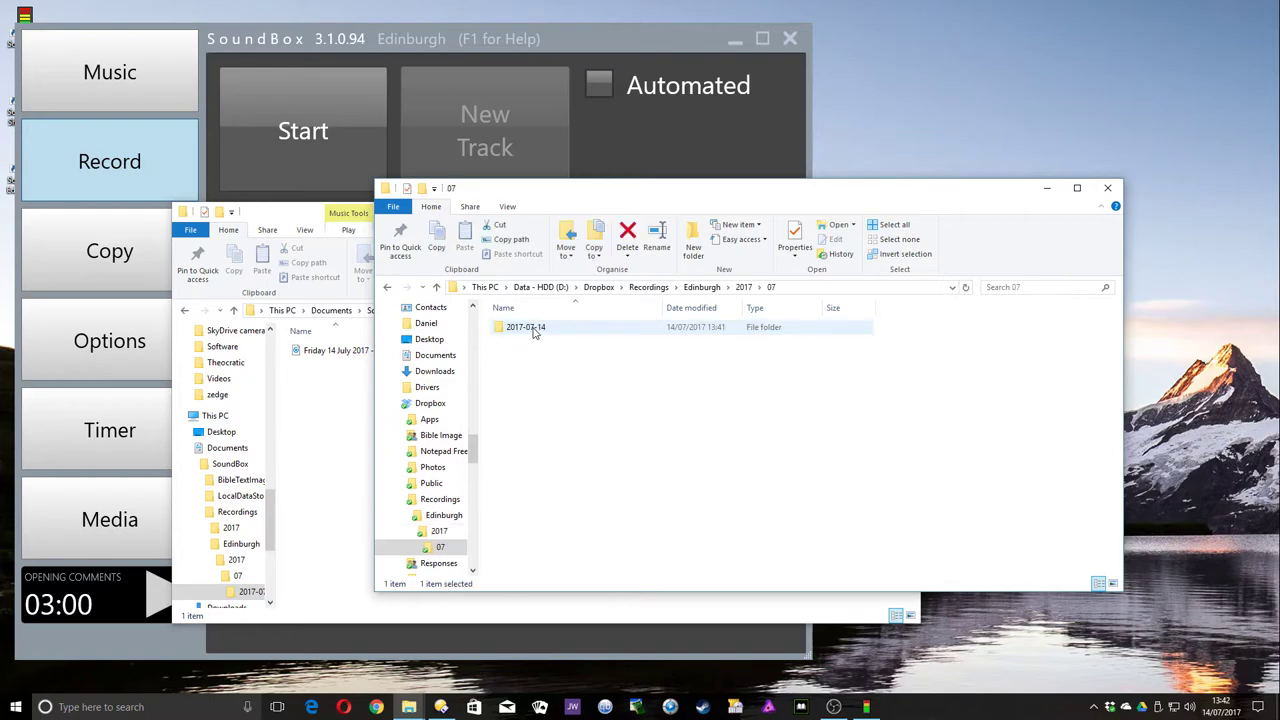
{"action": "double_click", "coordinate": [536, 333]}
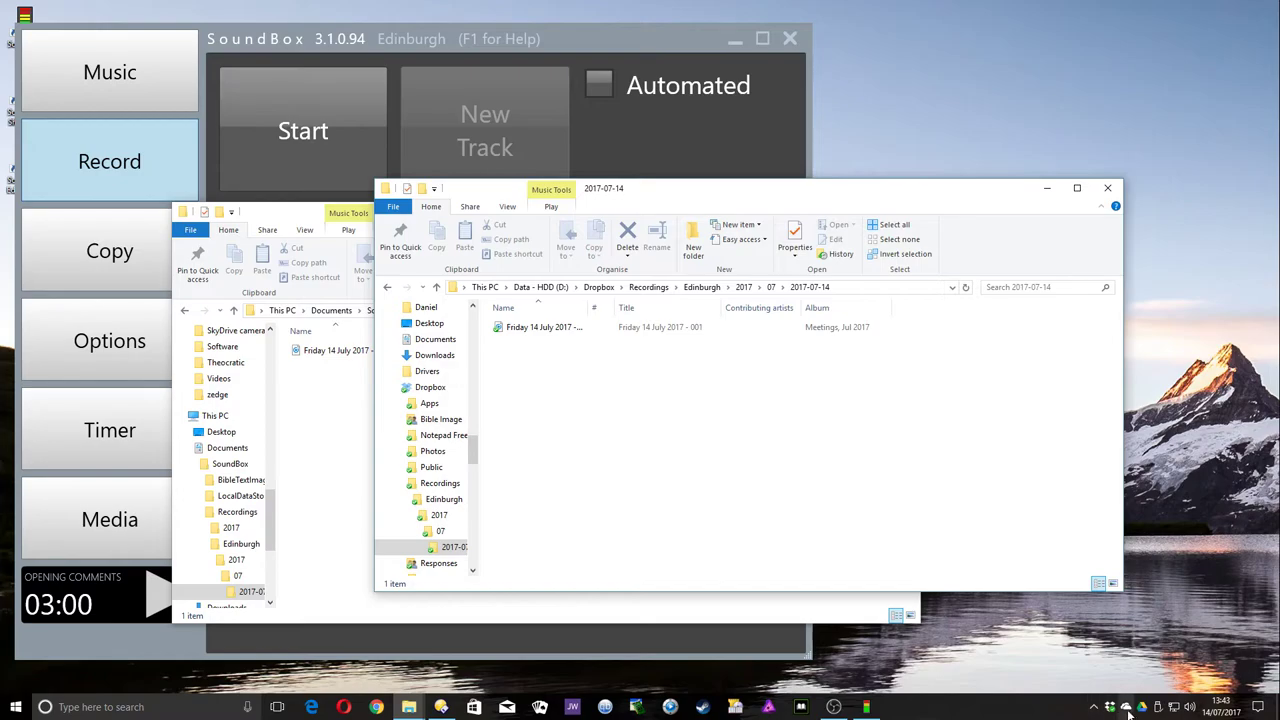
Step: Close both Explorer windows and SoundBox
{"action": "left_click", "coordinate": [1106, 190]}
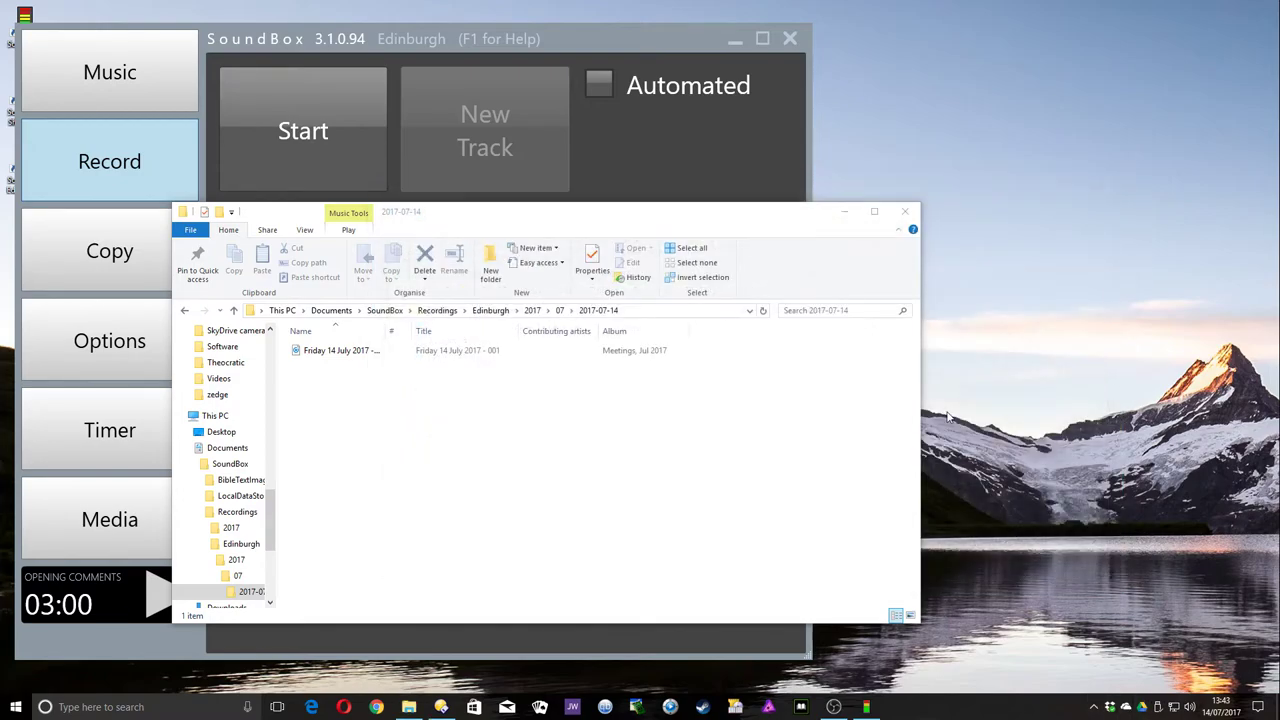
{"action": "left_click", "coordinate": [901, 212]}
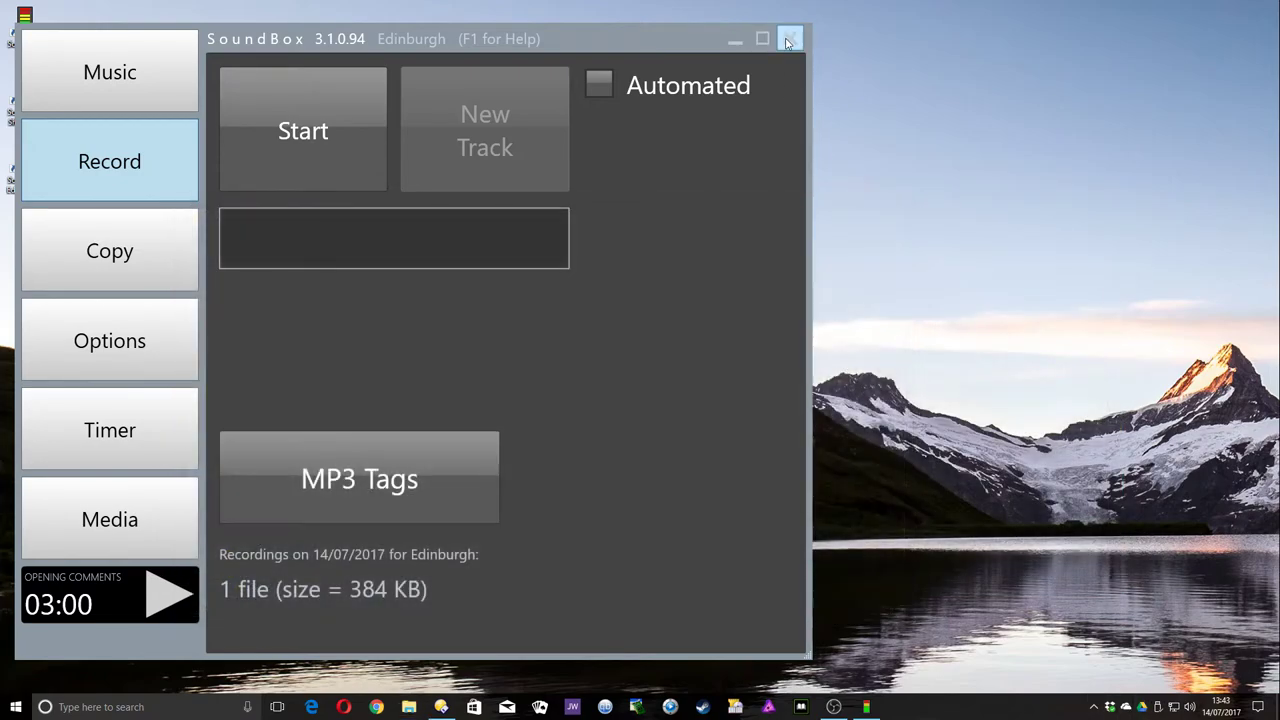
{"action": "left_click", "coordinate": [790, 38]}
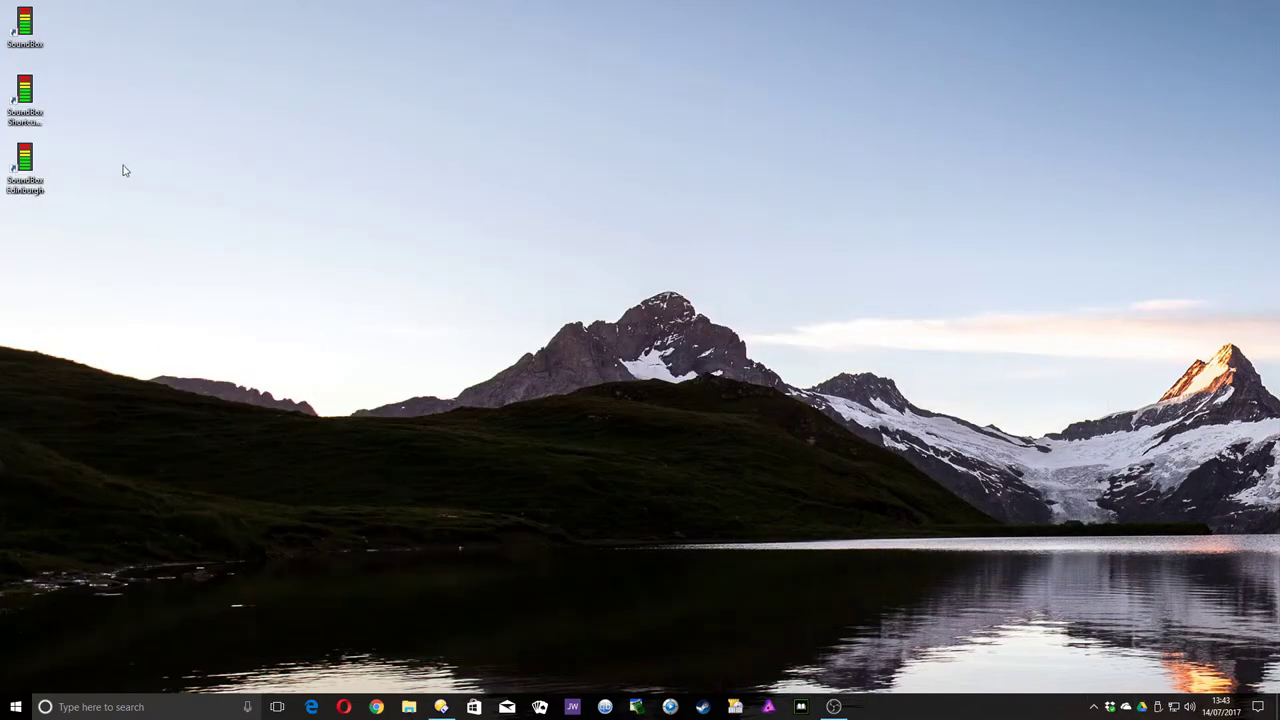
Step: Reopen Shortcut Manager on SoundBox Edinburgh and browse for a new recordings folder
{"action": "double_click", "coordinate": [30, 96]}
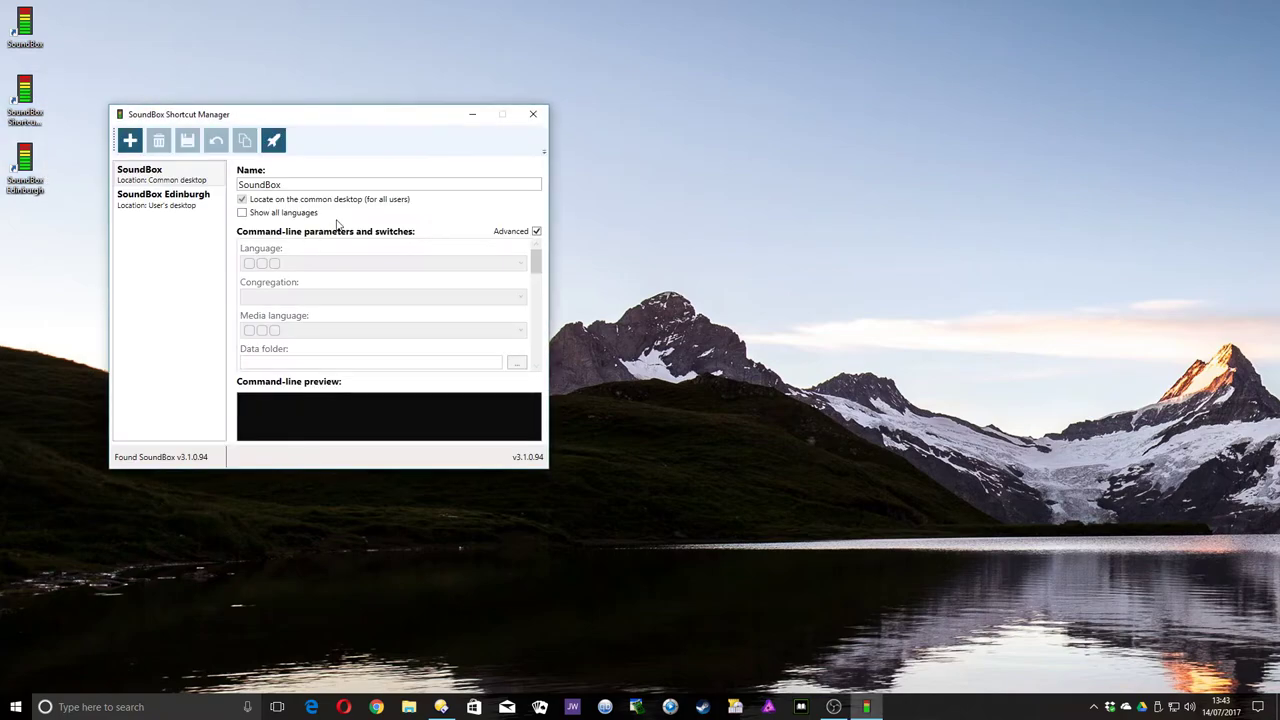
{"action": "left_click", "coordinate": [150, 200]}
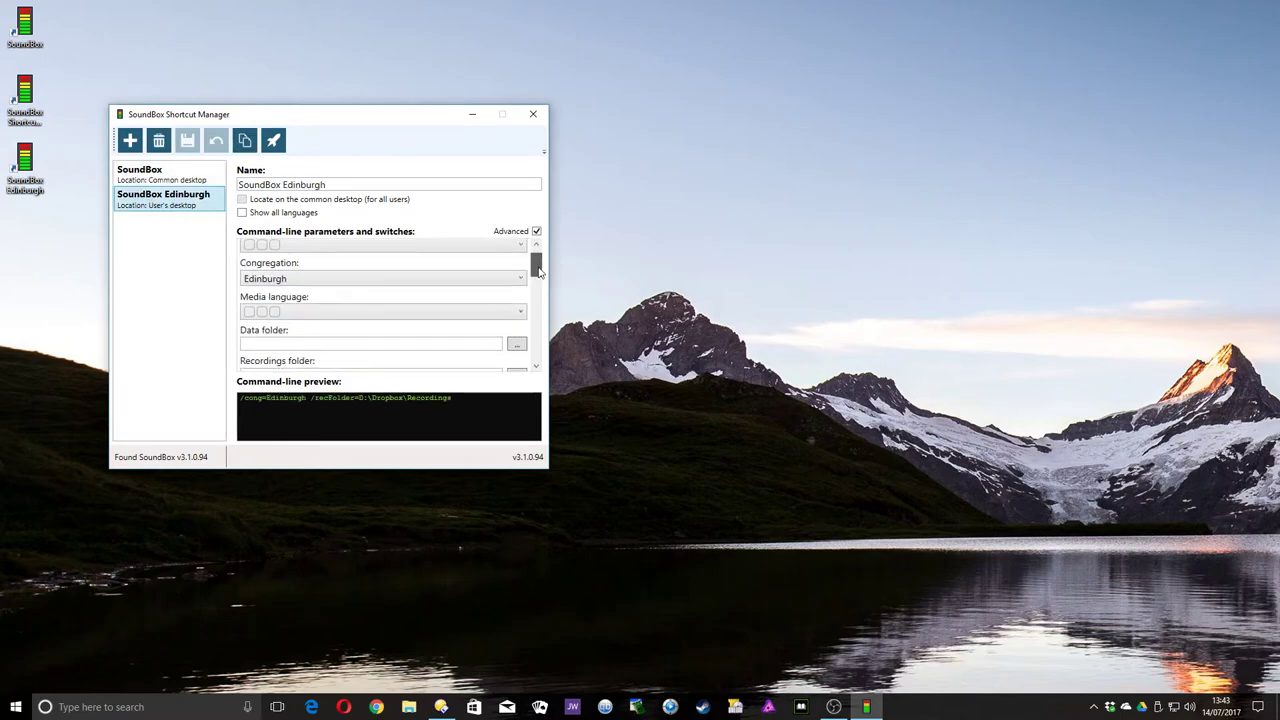
{"action": "scroll", "coordinate": [538, 271], "scroll_direction": "down", "scroll_amount": 2}
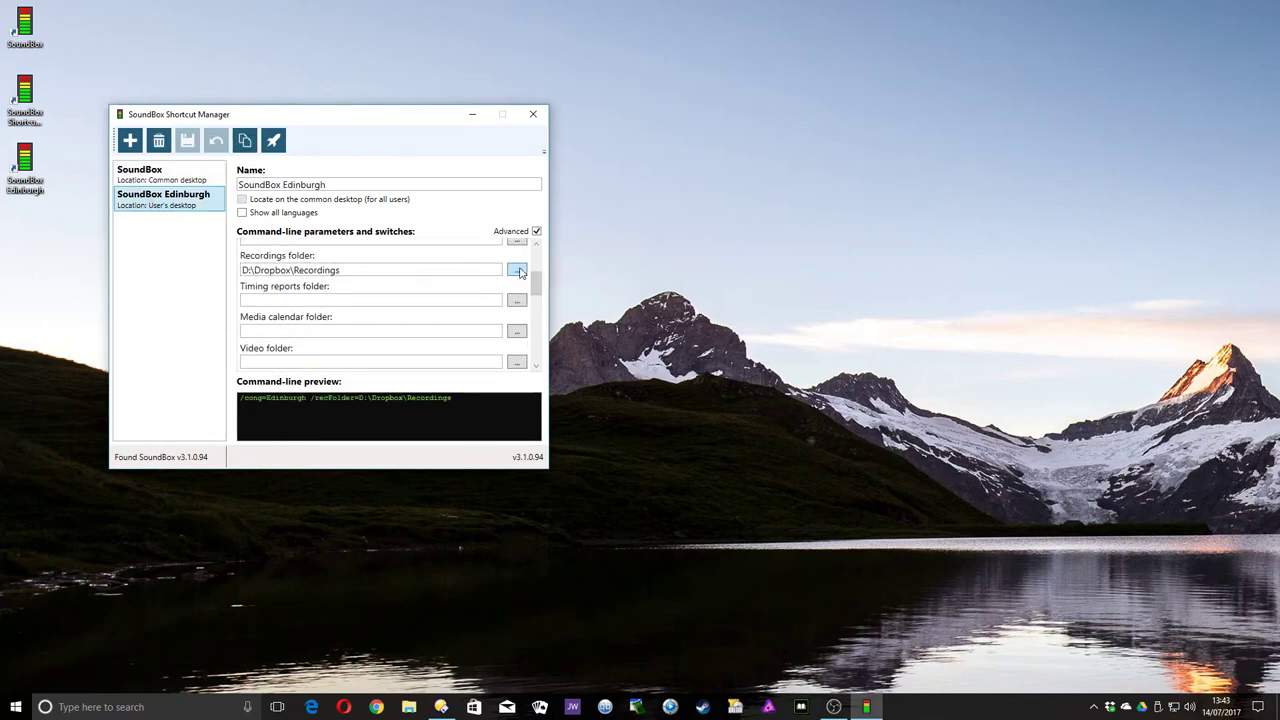
{"action": "left_click", "coordinate": [517, 271]}
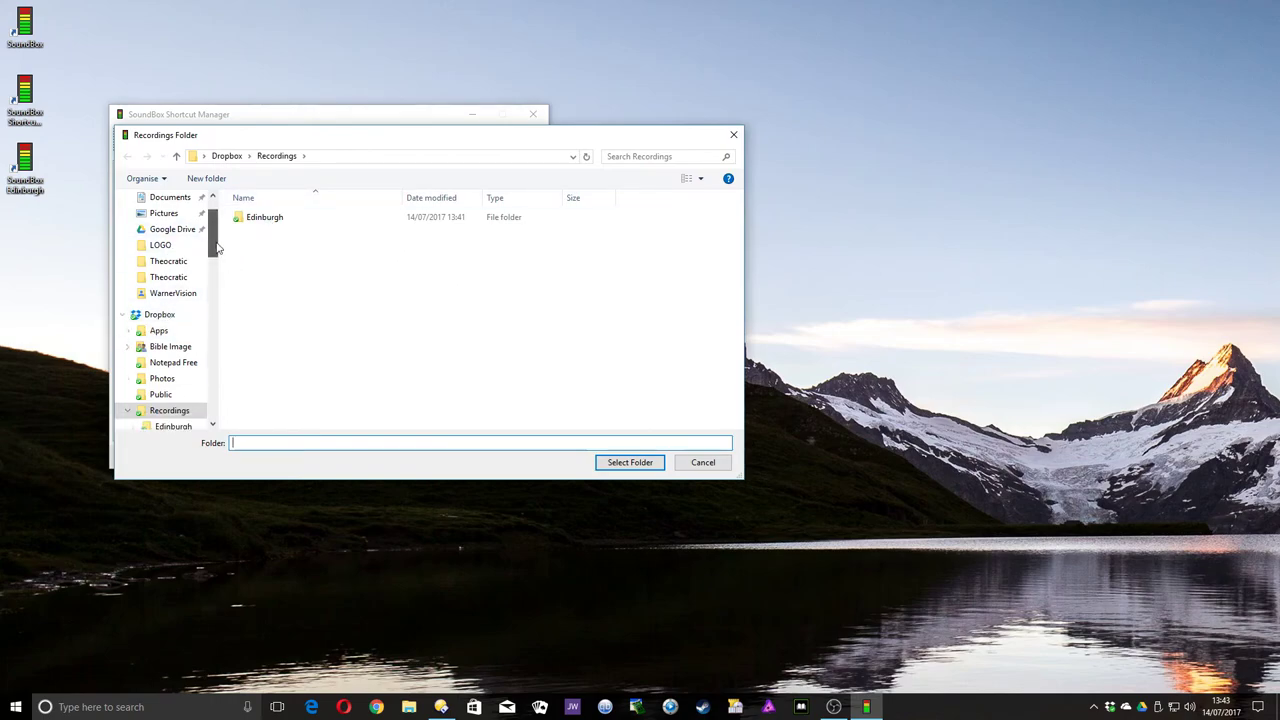
Step: Create a Recordings folder in Google Drive, set it as Edinburgh's recordings folder, and save
{"action": "mouse_move", "coordinate": [213, 248]}
{"action": "left_mouse_down"}
{"action": "mouse_move", "coordinate": [213, 261]}
{"action": "mouse_move", "coordinate": [211, 236]}
{"action": "left_mouse_up"}
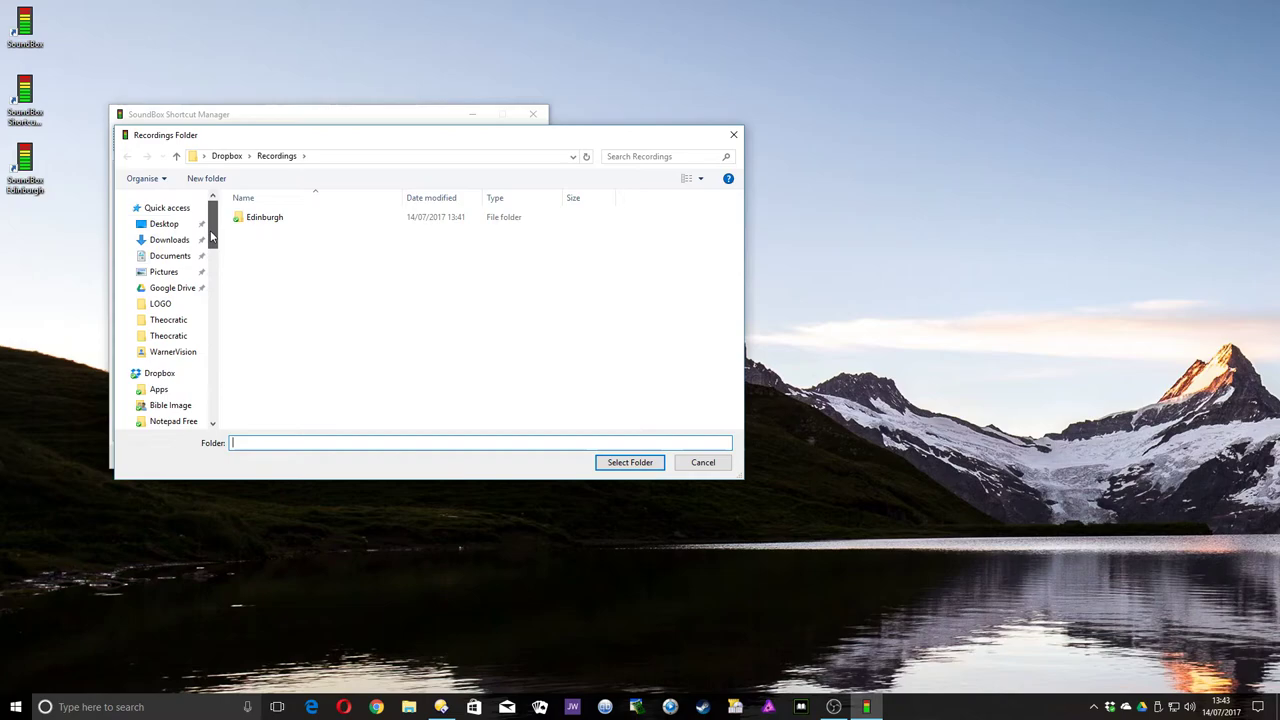
{"action": "scroll", "coordinate": [163, 251], "scroll_direction": "down", "scroll_amount": 8}
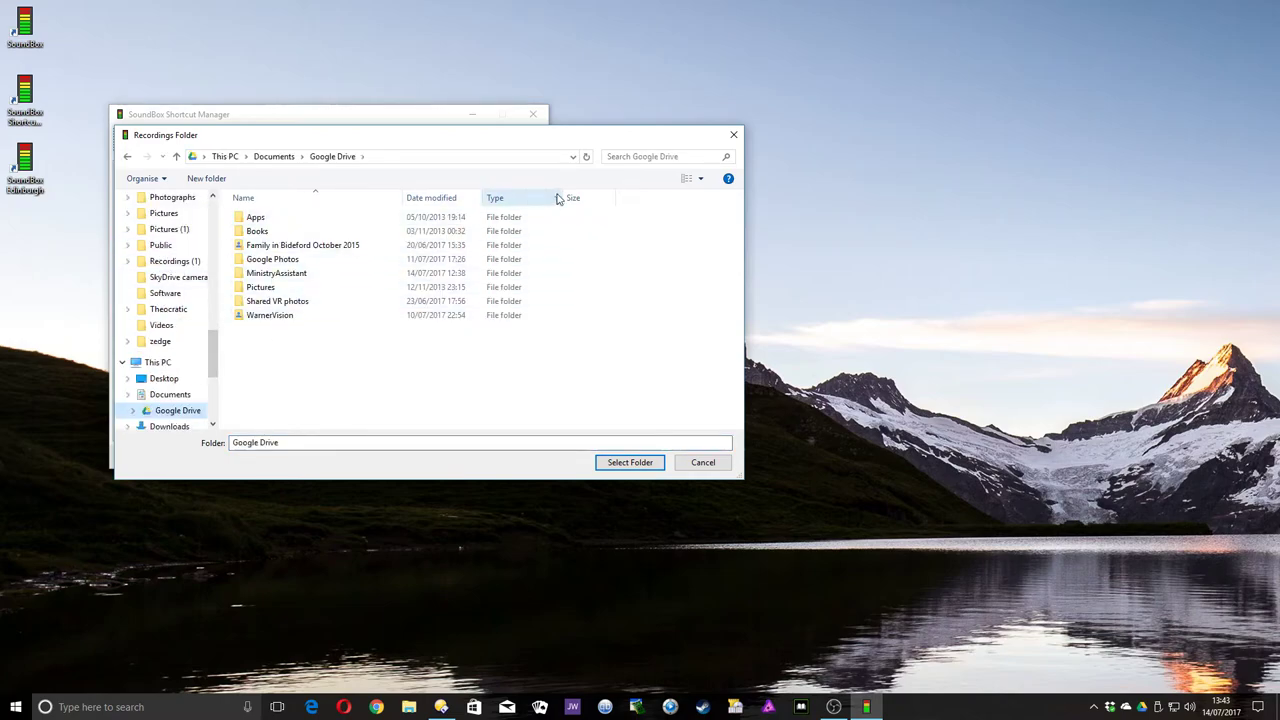
{"action": "left_click", "coordinate": [200, 179]}
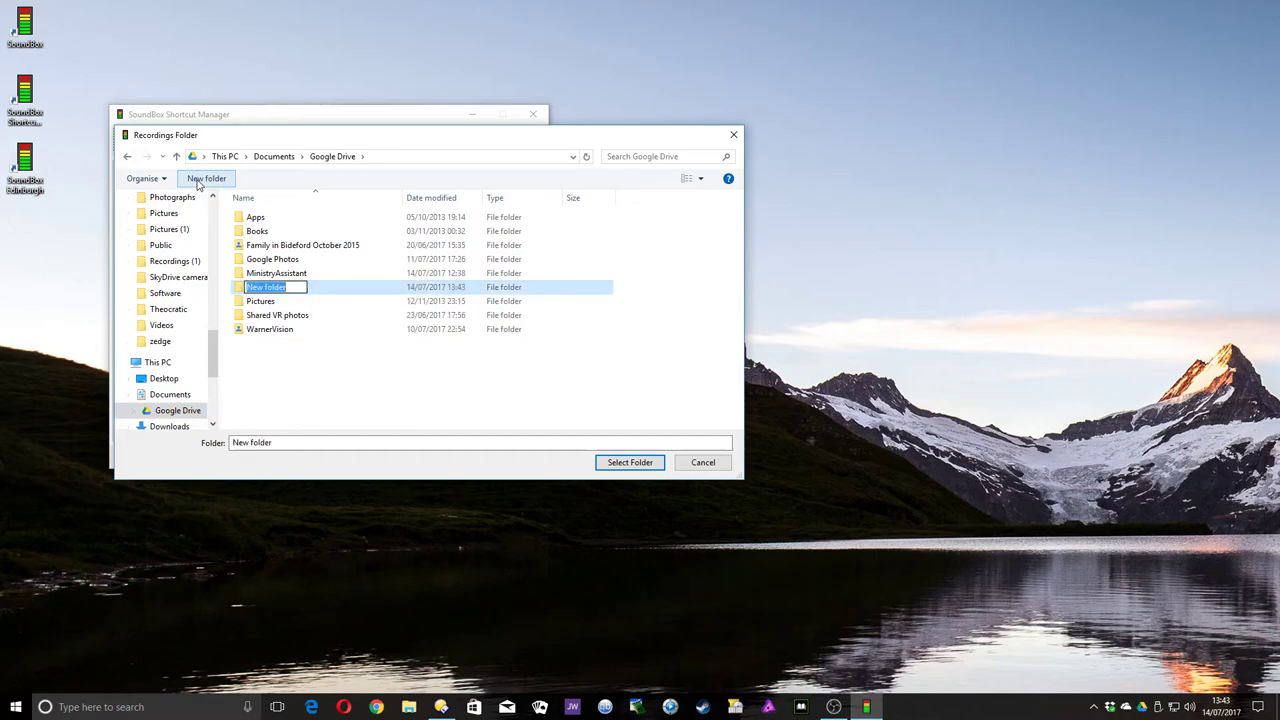
{"action": "type", "text": "Recordings"}
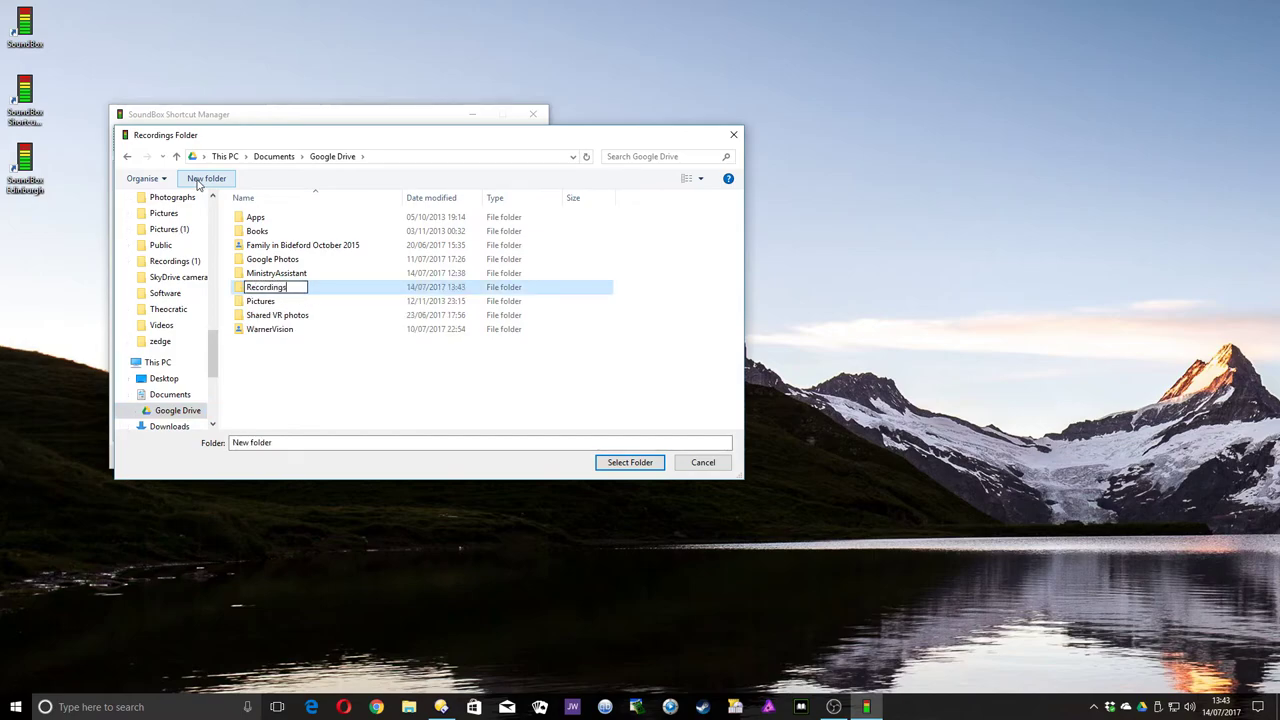
{"action": "key", "text": "Return"}
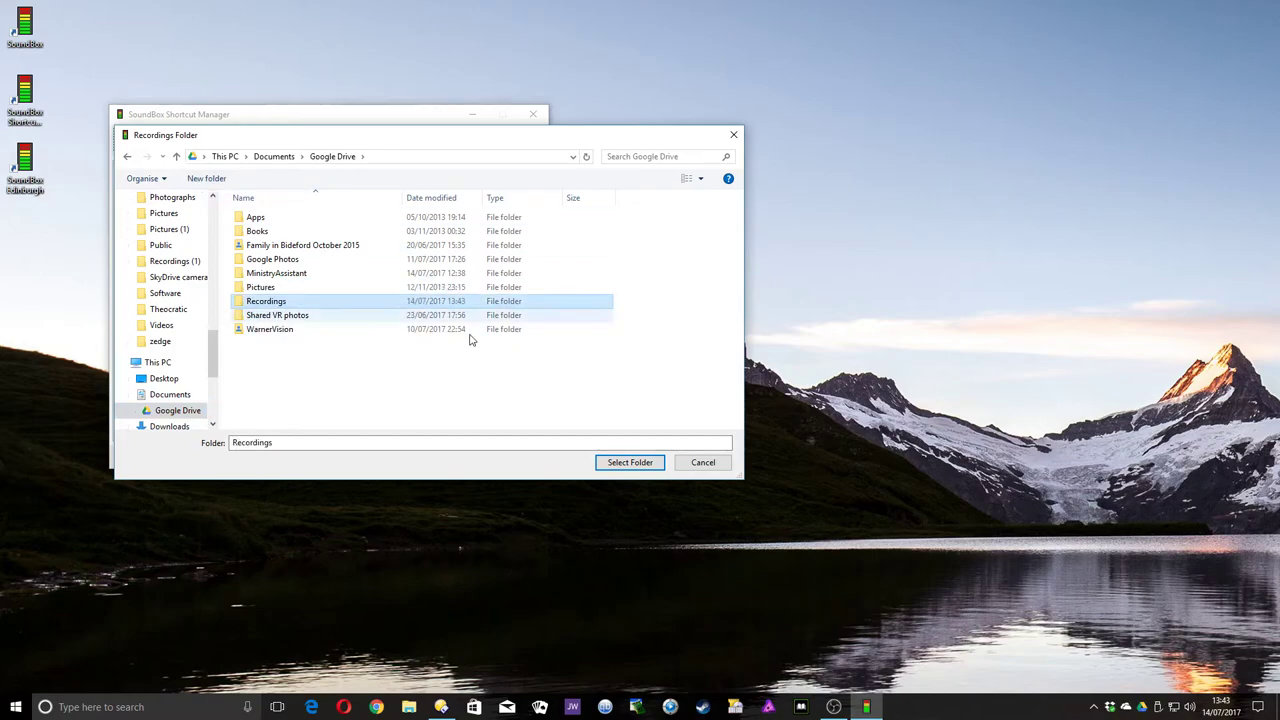
{"action": "left_click", "coordinate": [626, 463]}
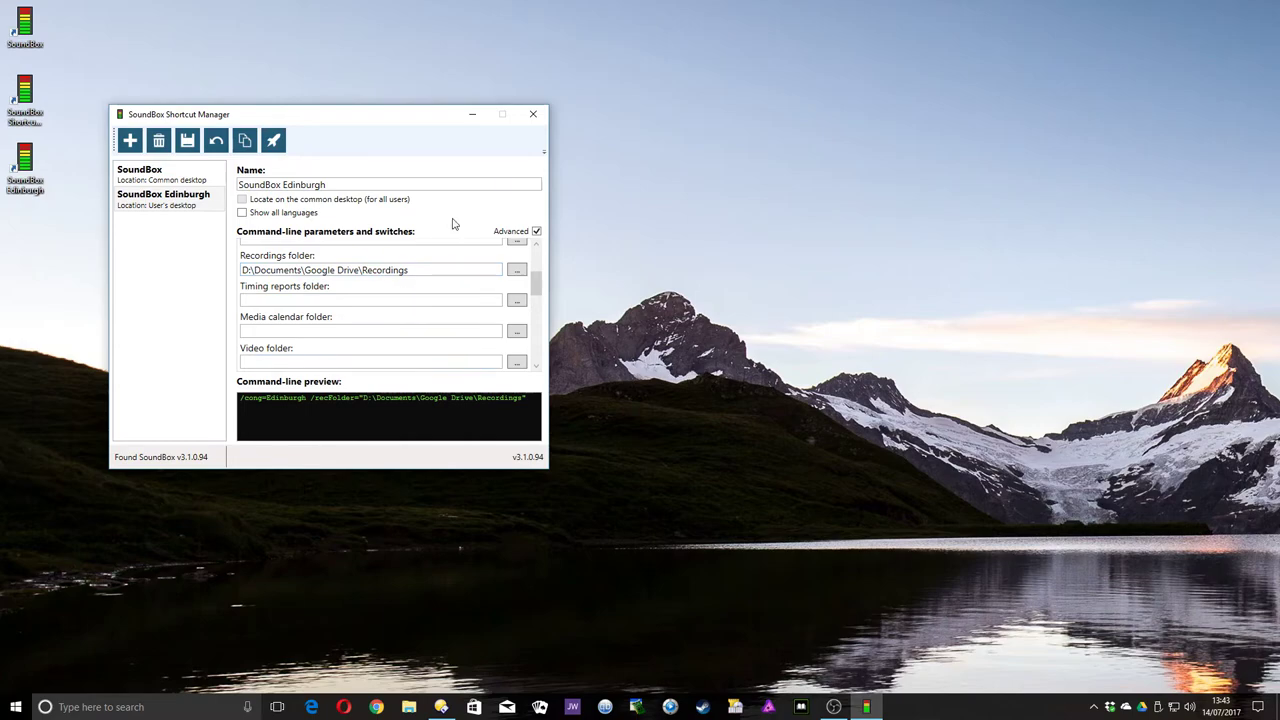
{"action": "left_click", "coordinate": [187, 145]}
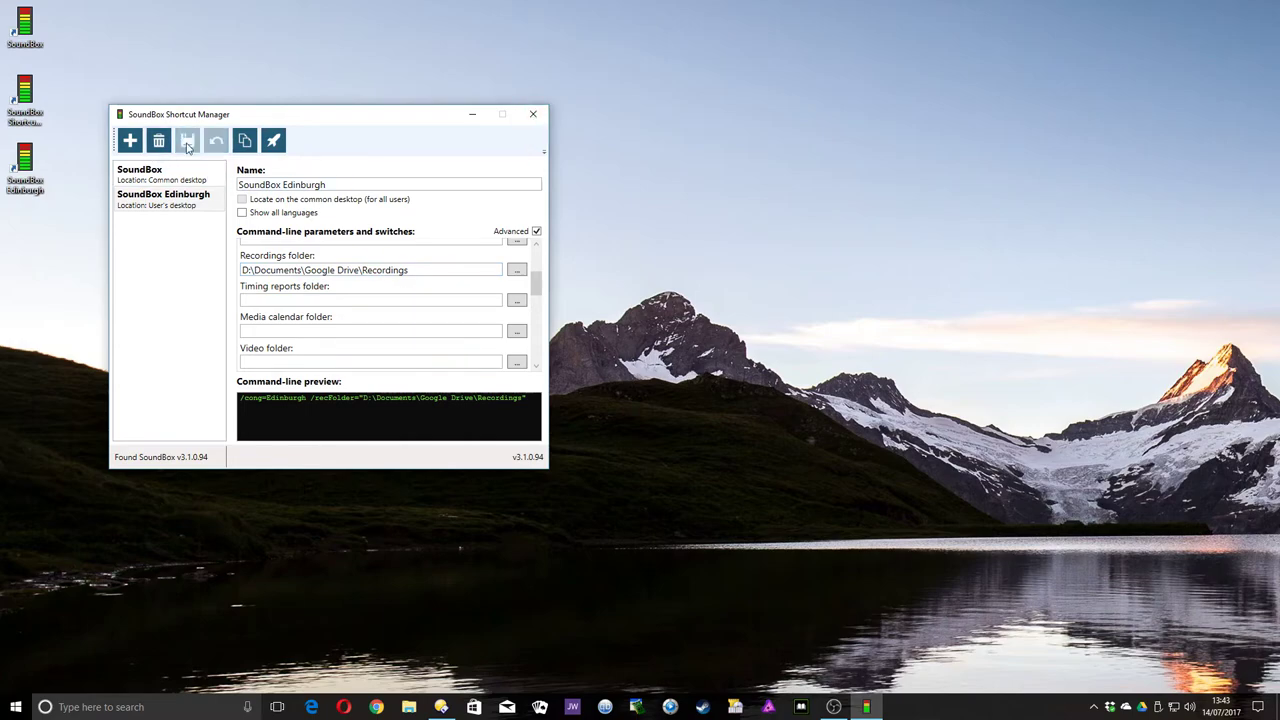
{"action": "left_click", "coordinate": [535, 116]}
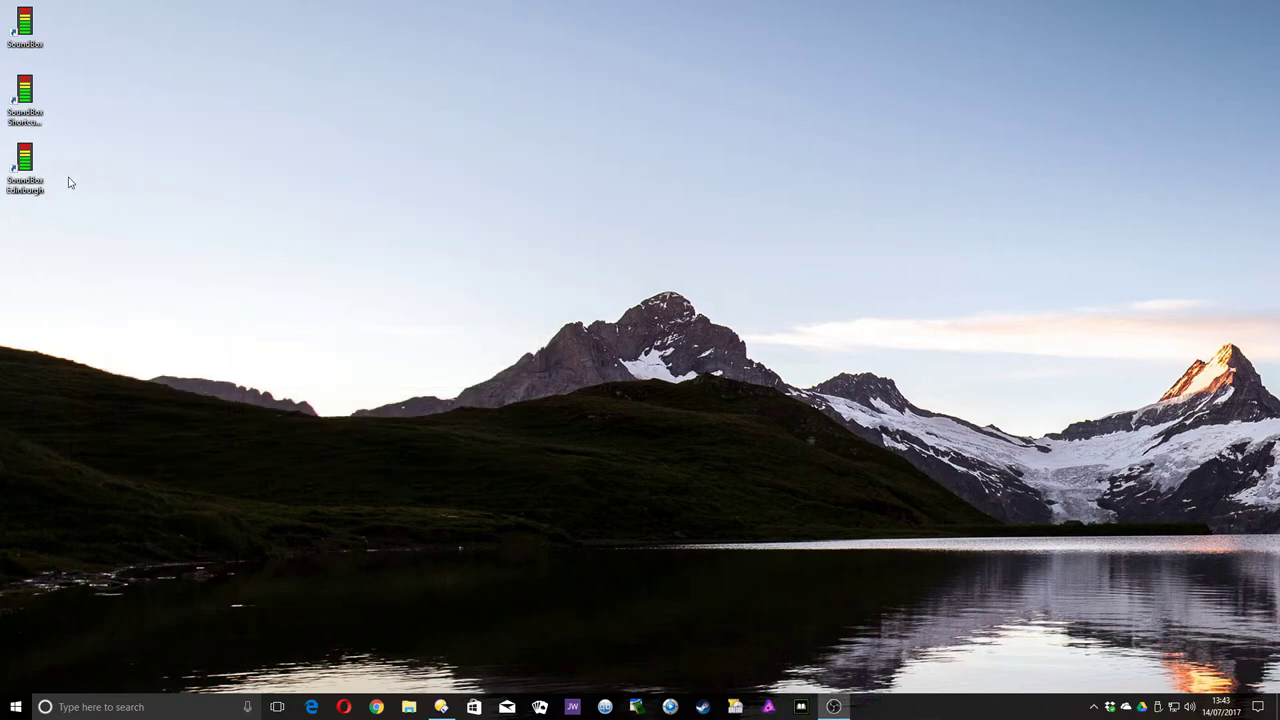
Step: Make an Edinburgh test recording (1 file, 339 KB) and confirm Google Drive has synced it
{"action": "double_click", "coordinate": [25, 165]}
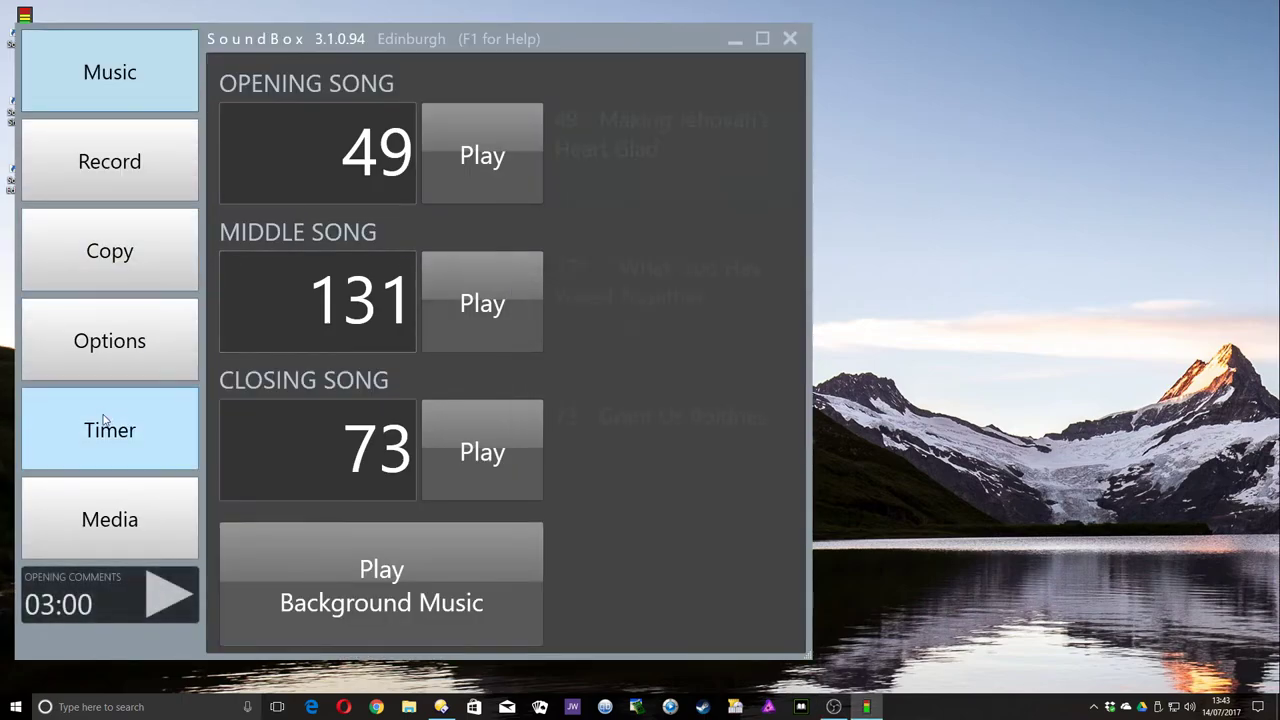
{"action": "left_click", "coordinate": [172, 178]}
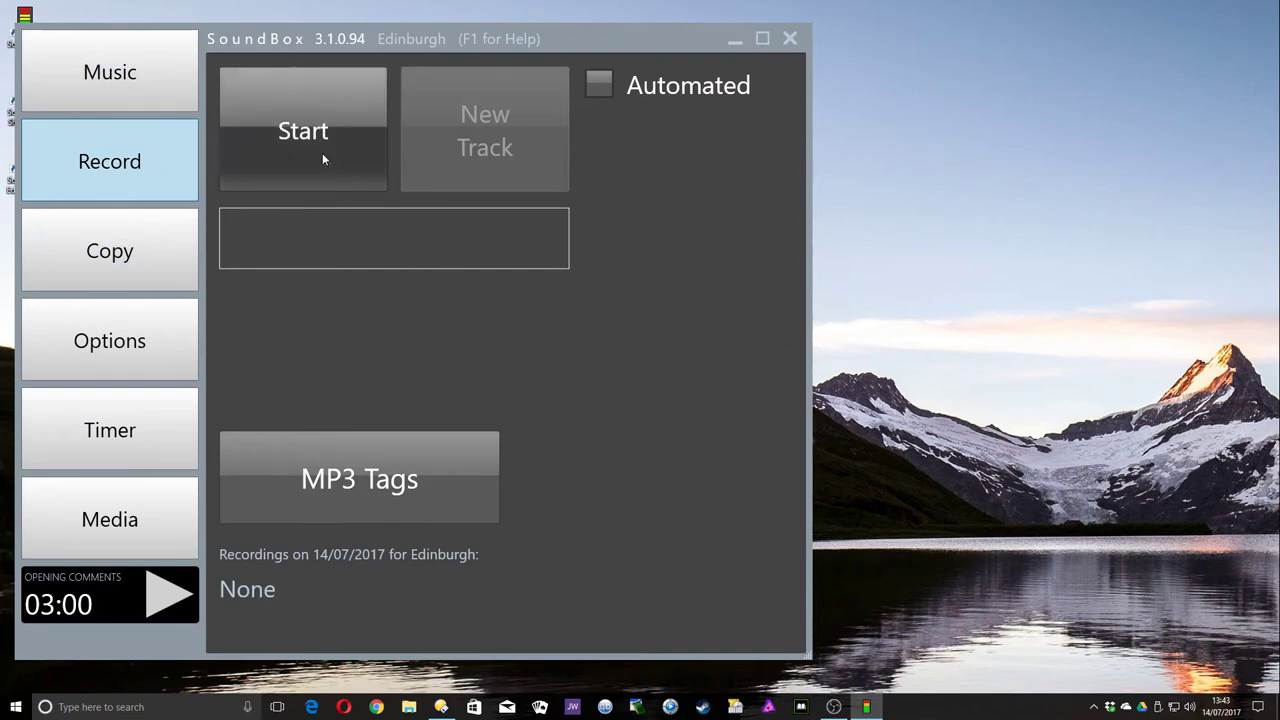
{"action": "left_click", "coordinate": [322, 153]}
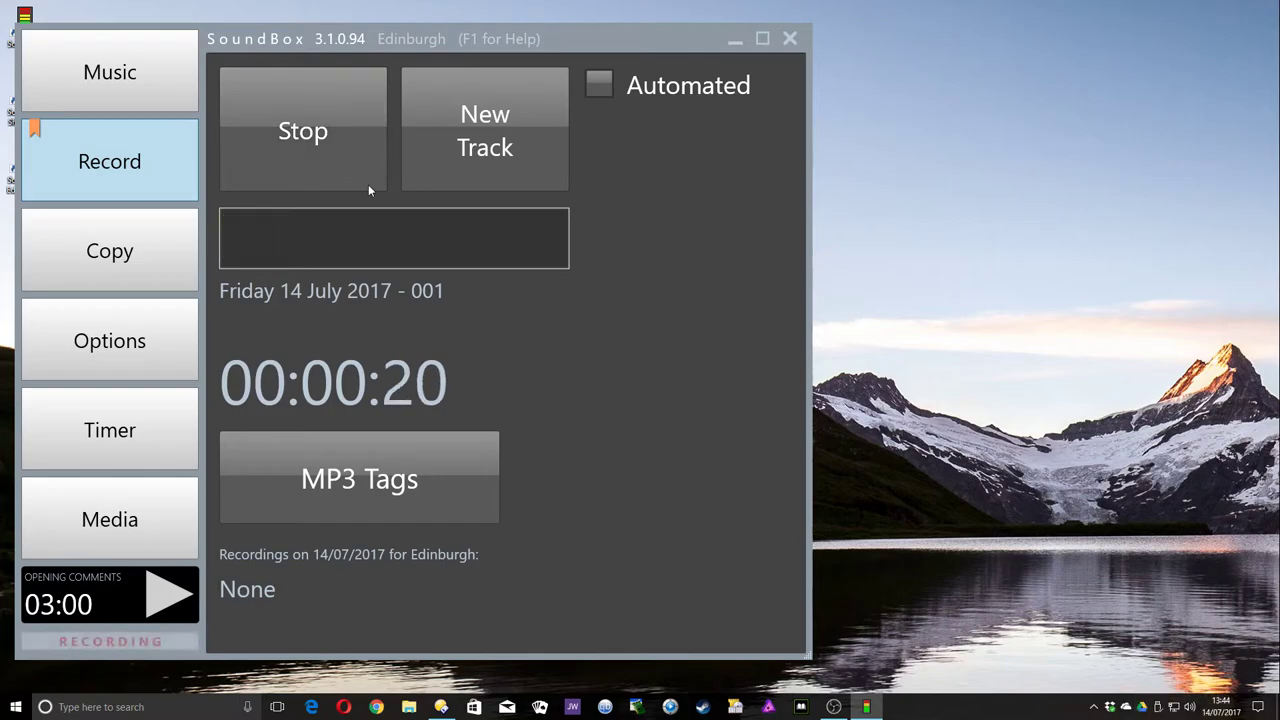
{"action": "left_click", "coordinate": [338, 145]}
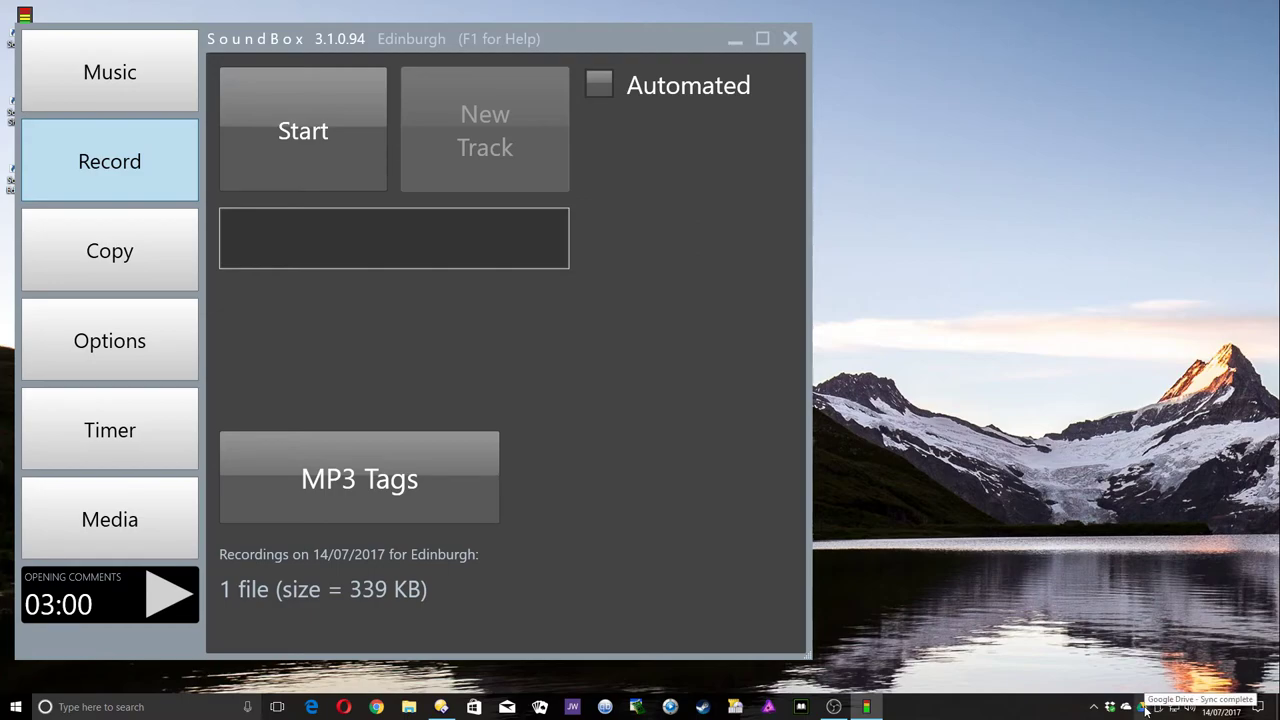
{"action": "left_click", "coordinate": [1143, 707]}
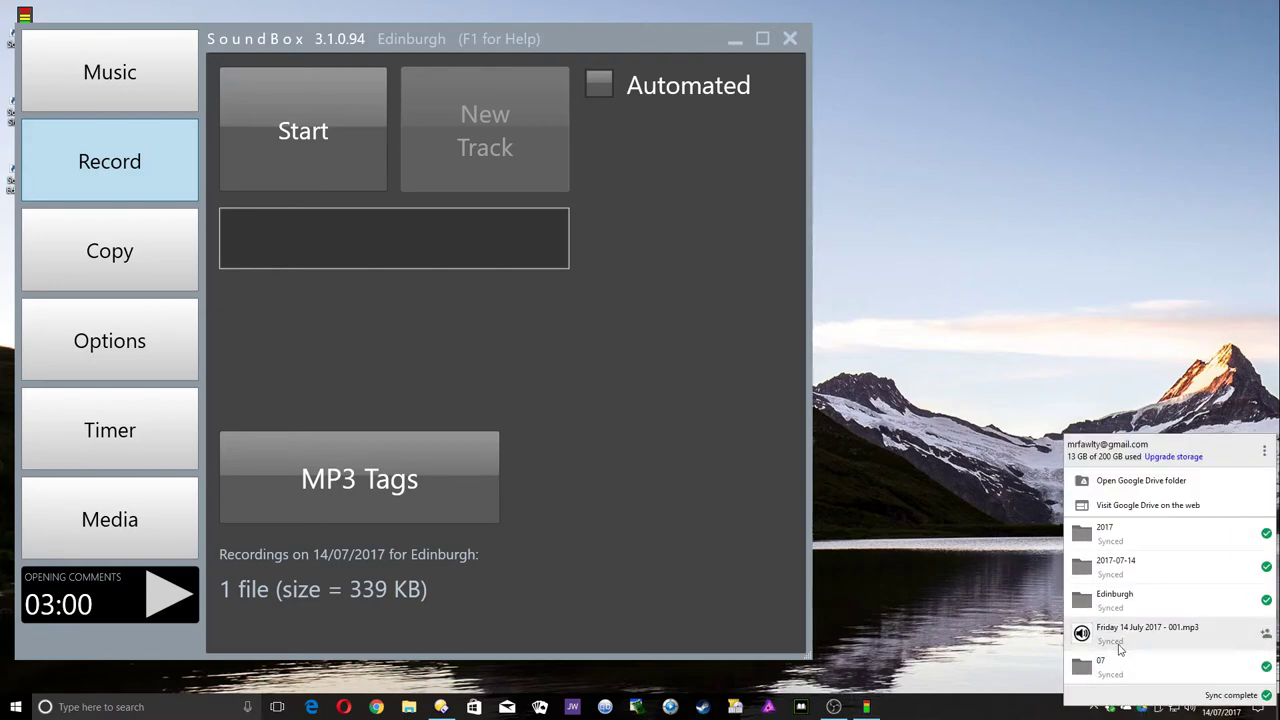
{"action": "left_click", "coordinate": [978, 530]}
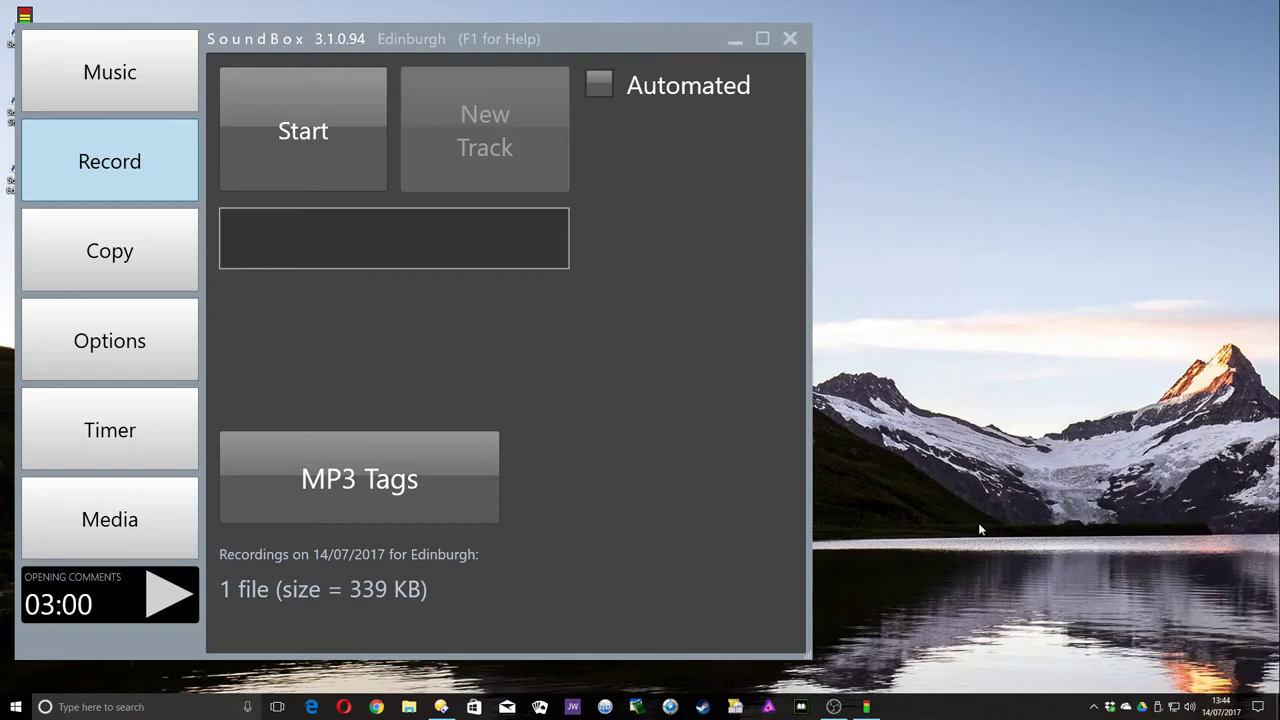
Step: Close SoundBox, find the recording in Google Drive\Recordings\Edinburgh\2017\07\2017-07-14, then close Explorer
{"action": "left_click", "coordinate": [790, 38]}
{"action": "double_click", "coordinate": [1141, 706]}
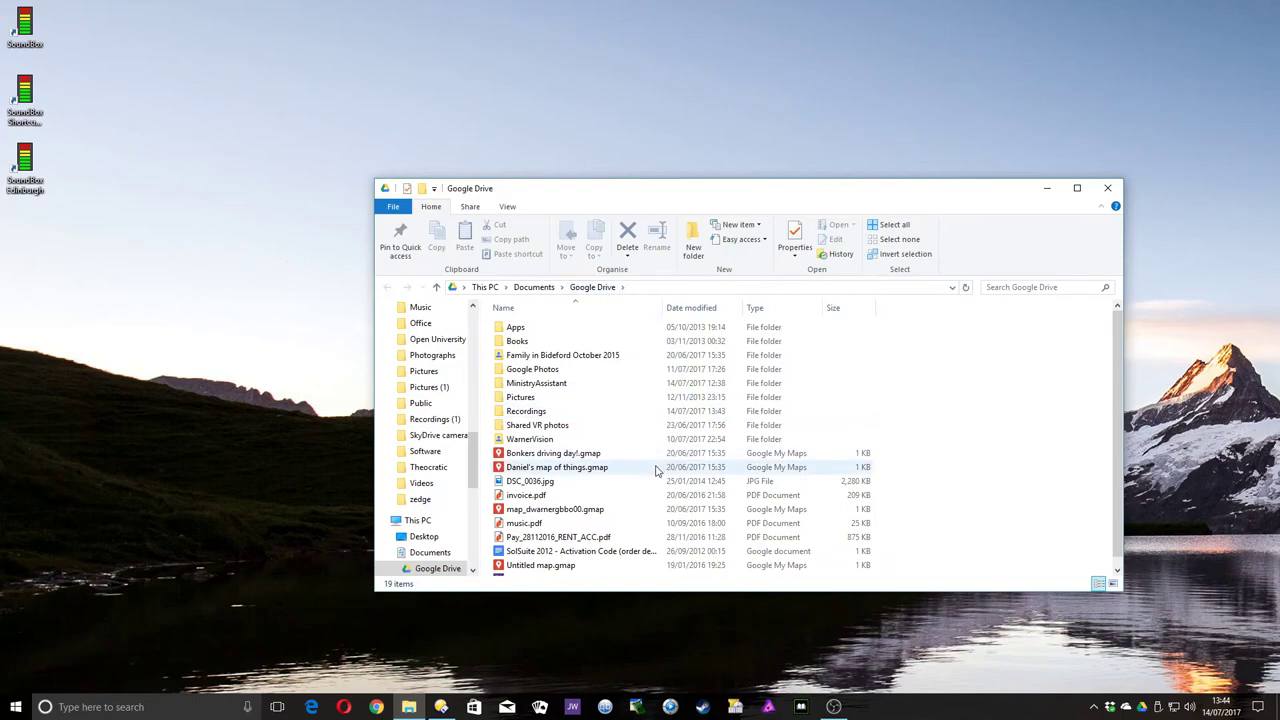
{"action": "double_click", "coordinate": [526, 412]}
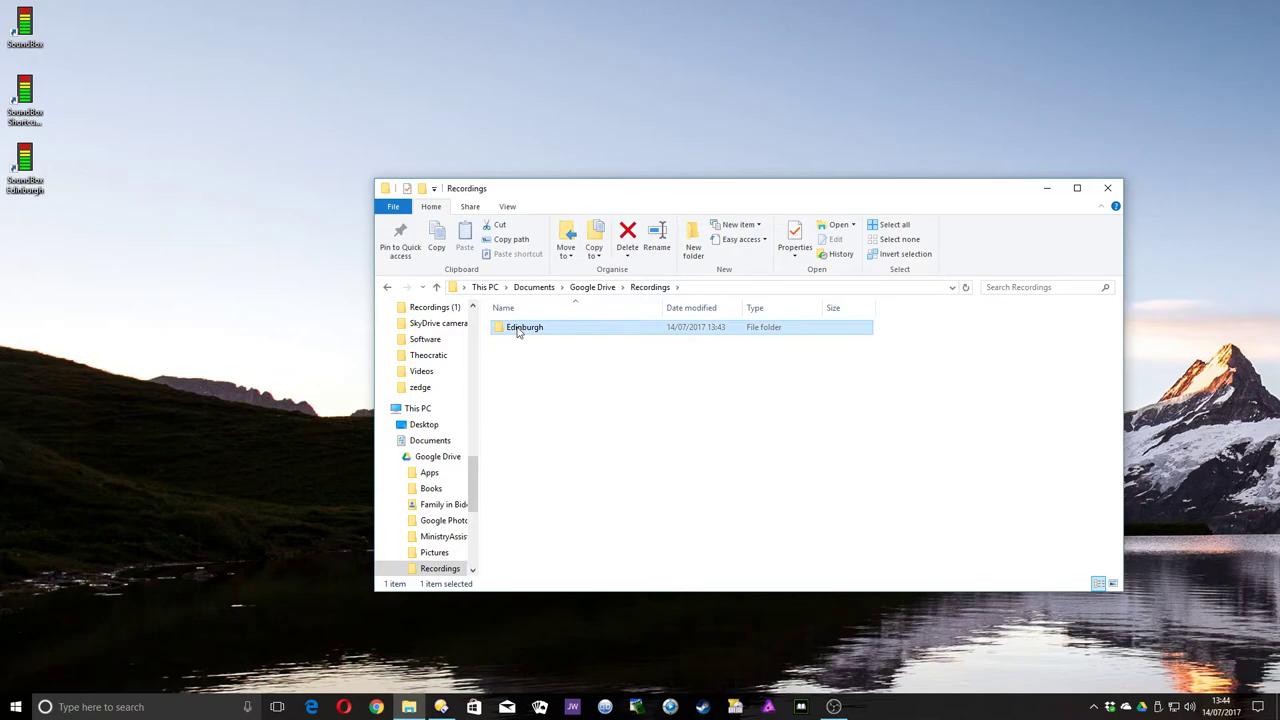
{"action": "double_click", "coordinate": [520, 328]}
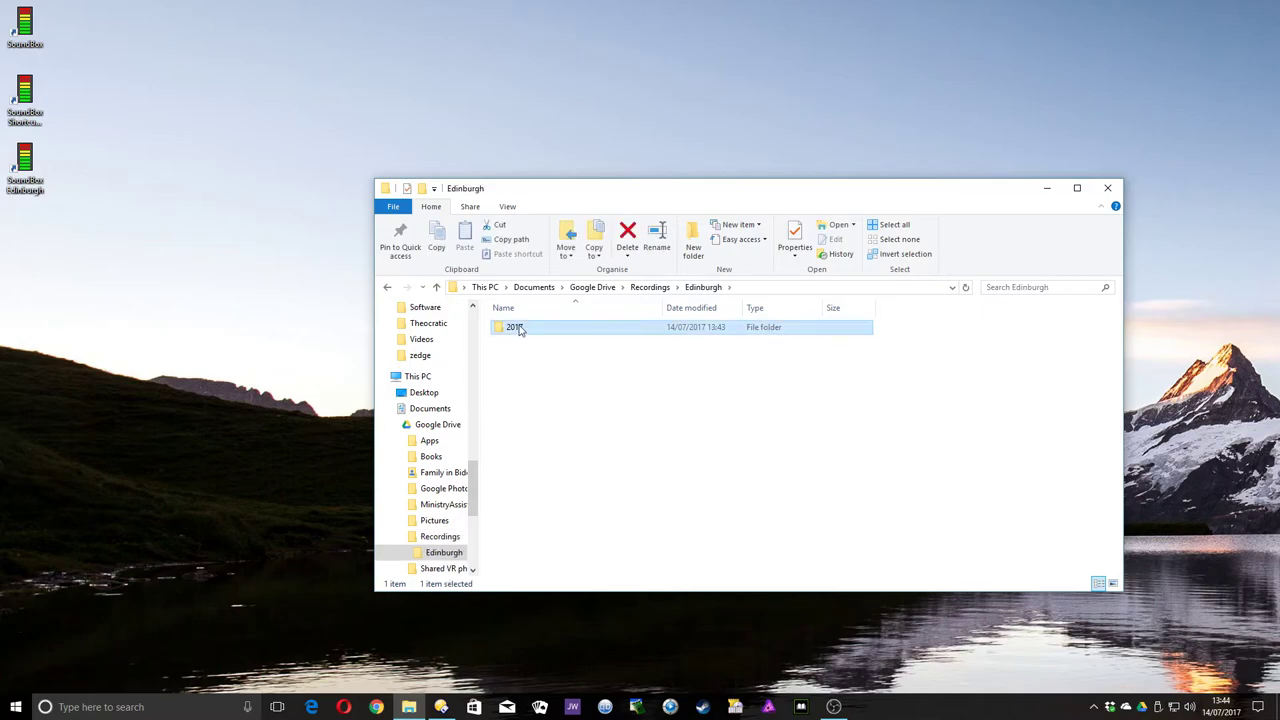
{"action": "double_click", "coordinate": [514, 327]}
{"action": "double_click", "coordinate": [514, 327]}
{"action": "double_click", "coordinate": [519, 328]}
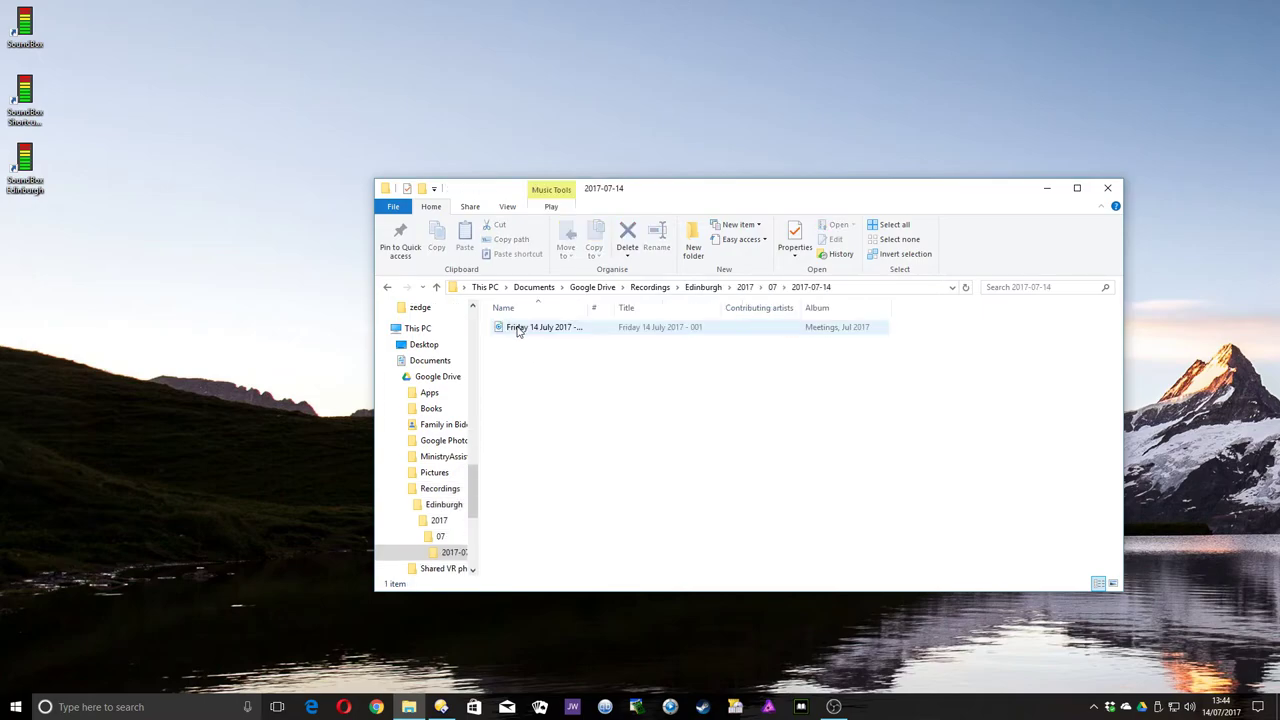
{"action": "left_click", "coordinate": [1106, 190]}
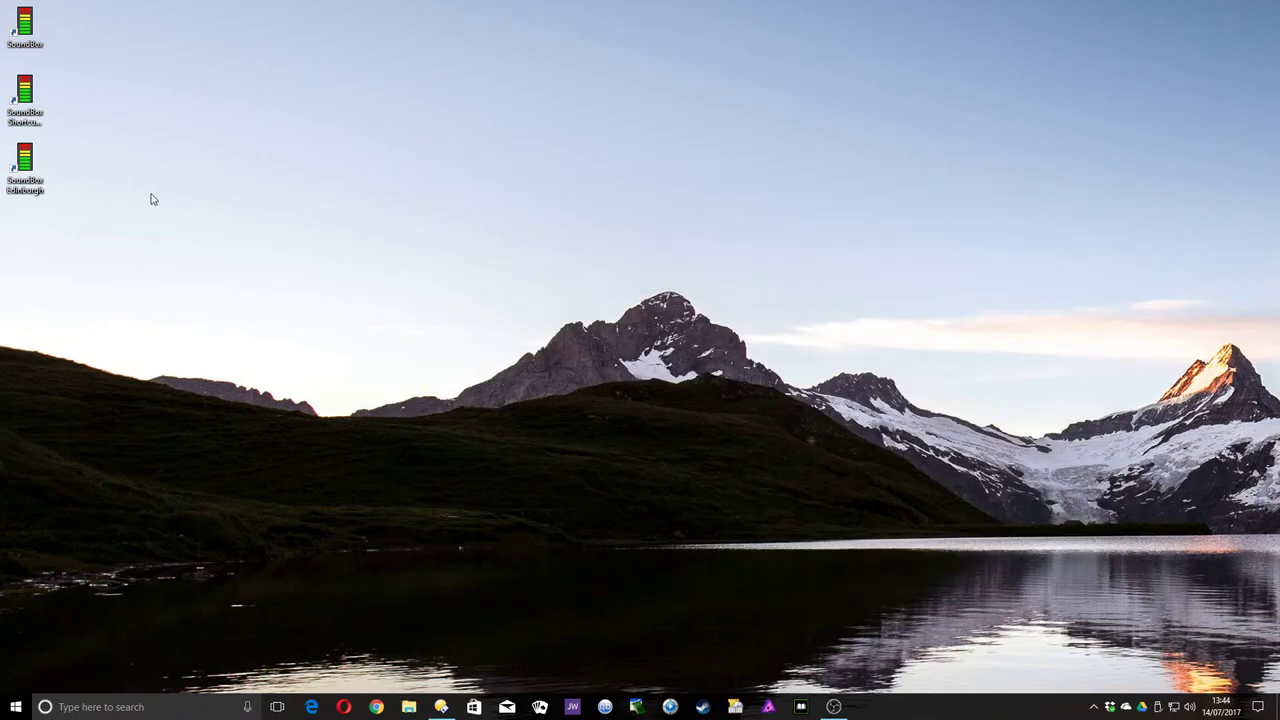
Step: Reopen Shortcut Manager on SoundBox Edinburgh and browse for a new recordings folder
{"action": "double_click", "coordinate": [33, 110]}
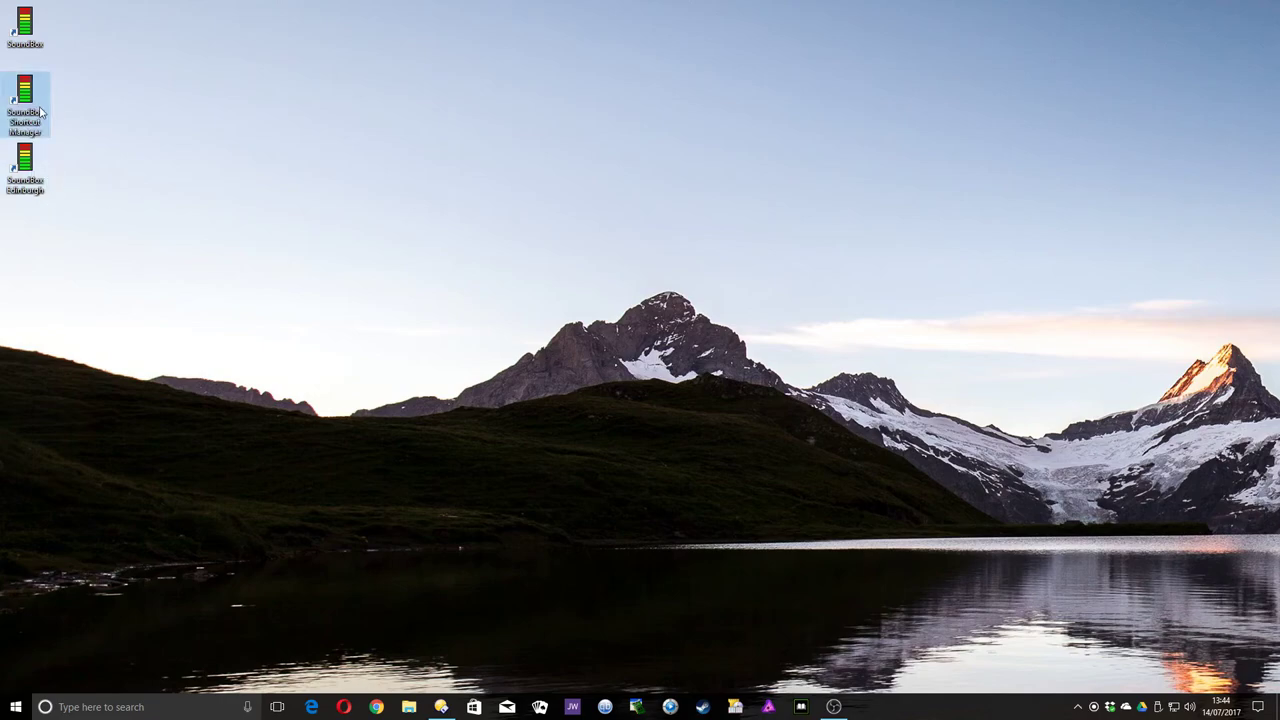
{"action": "left_click", "coordinate": [87, 136]}
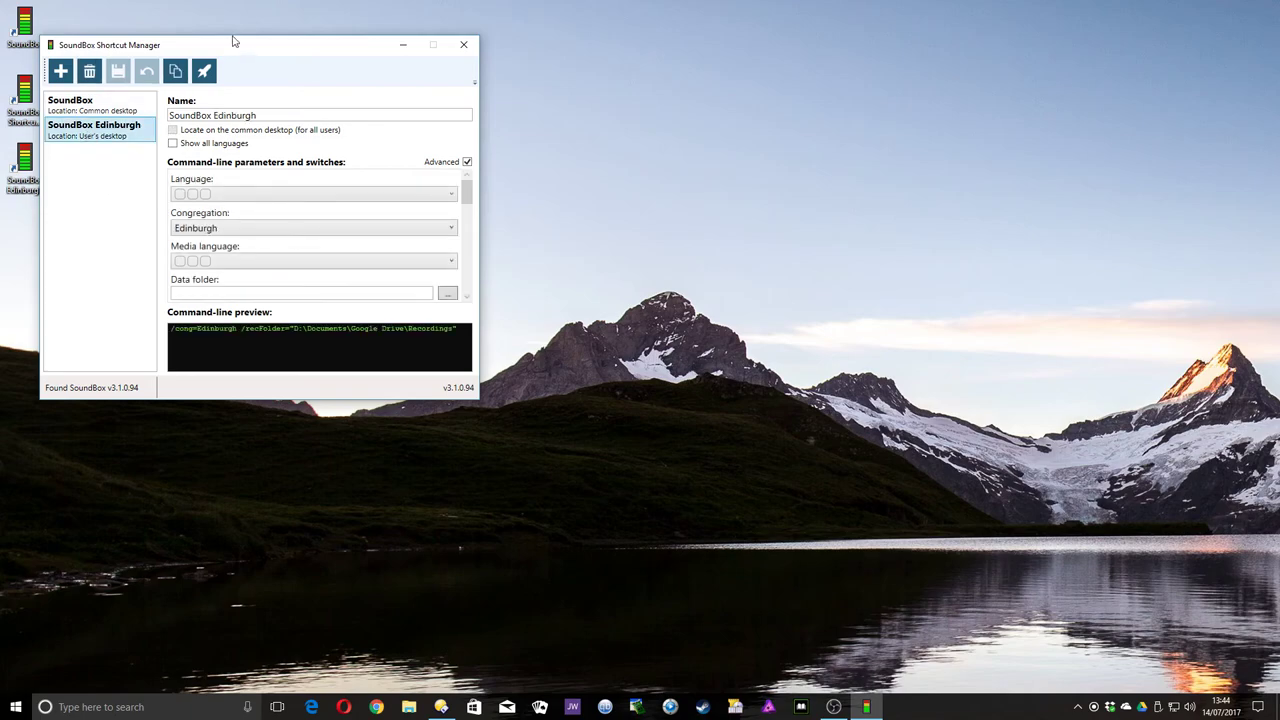
{"action": "left_click_drag", "start_coordinate": [244, 45], "coordinate": [596, 55]}
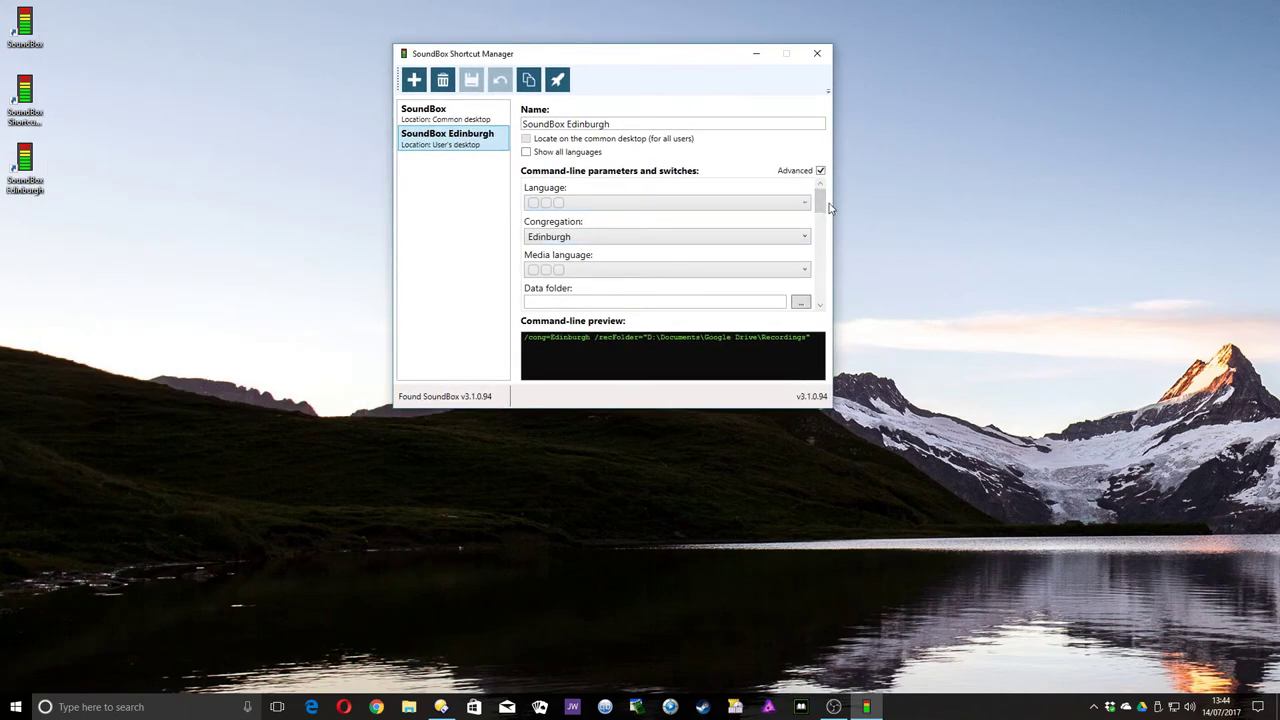
{"action": "scroll", "coordinate": [820, 200], "scroll_direction": "down", "scroll_amount": 2}
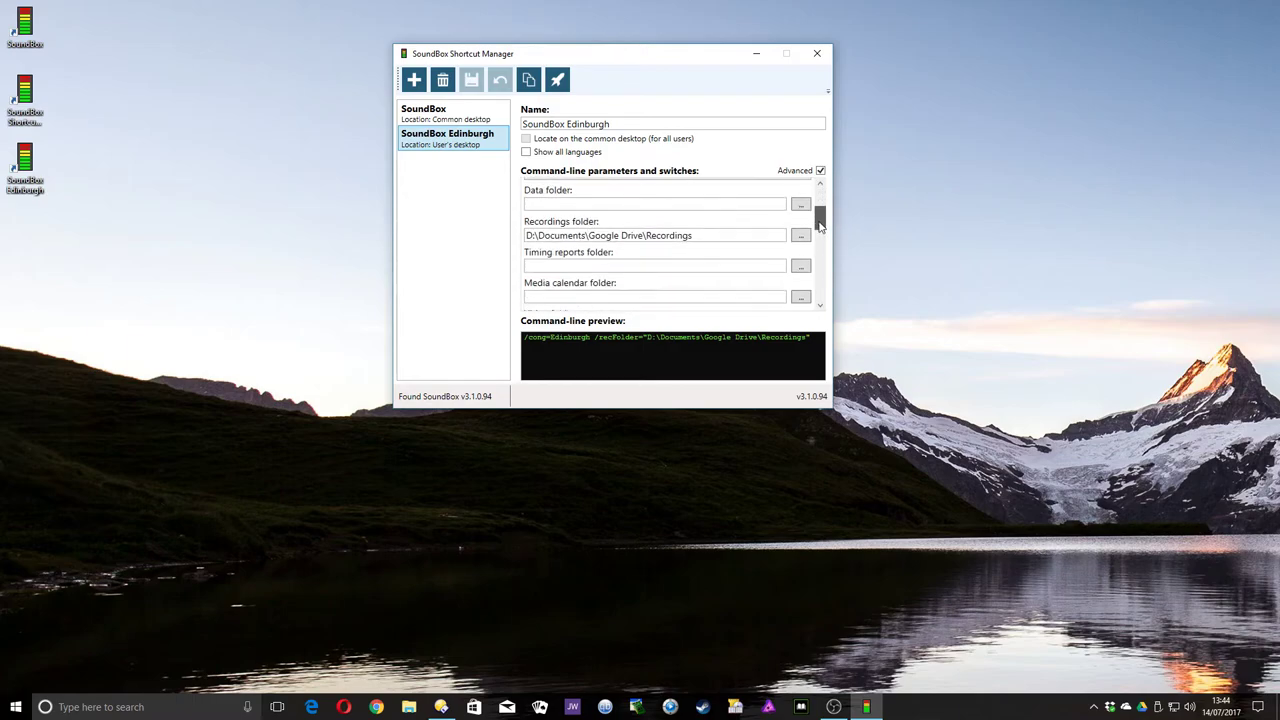
{"action": "left_click", "coordinate": [800, 236]}
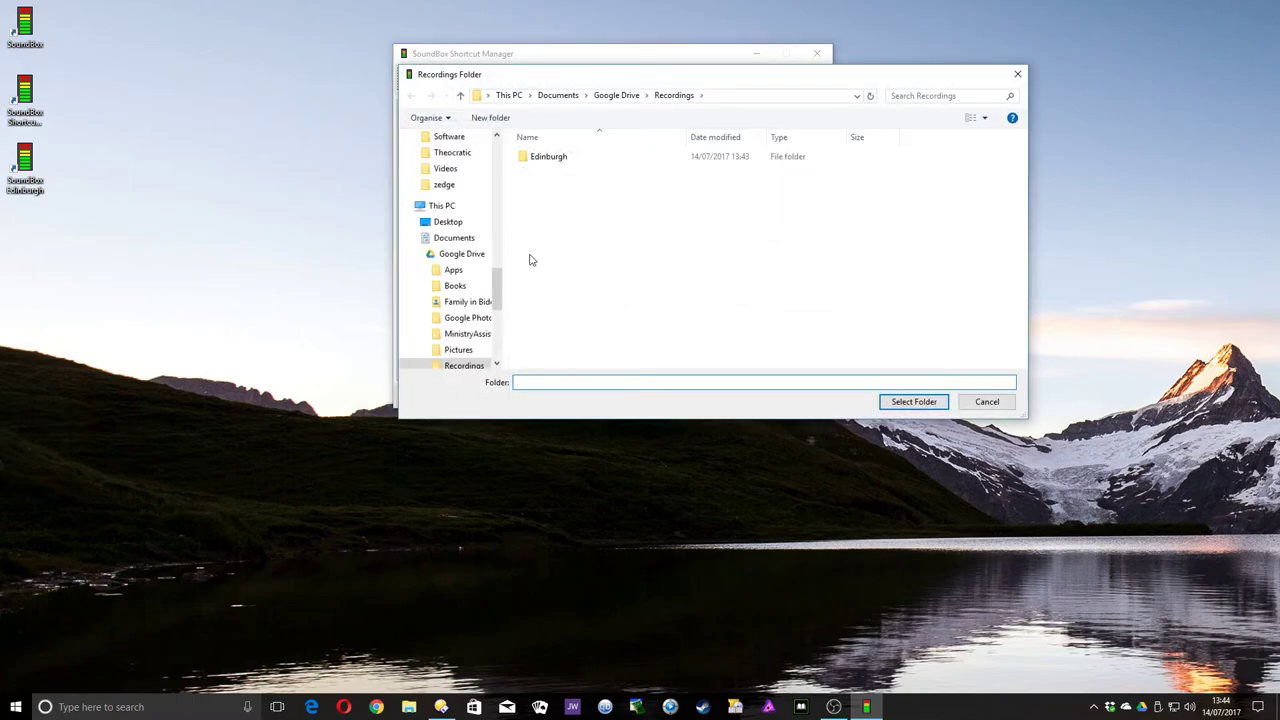
Step: Navigate the folder browser to OneDrive
{"action": "left_click", "coordinate": [407, 208]}
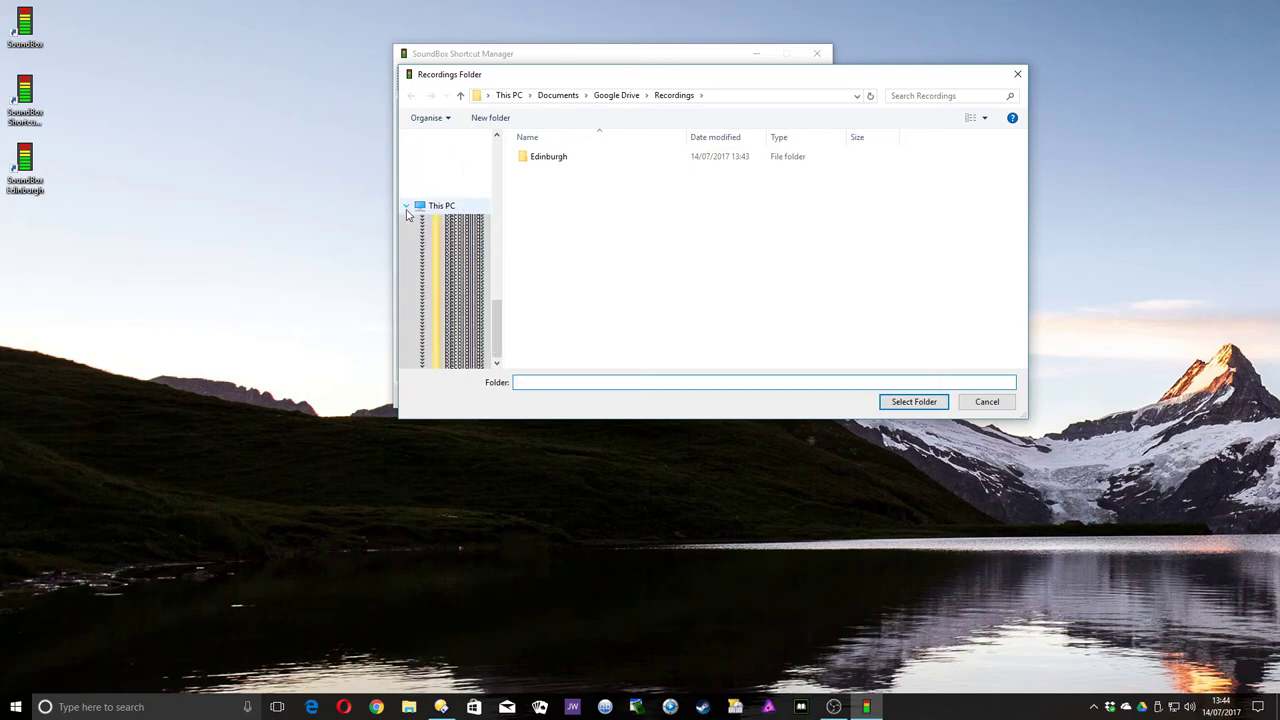
{"action": "scroll", "coordinate": [452, 260], "scroll_direction": "up", "scroll_amount": 4}
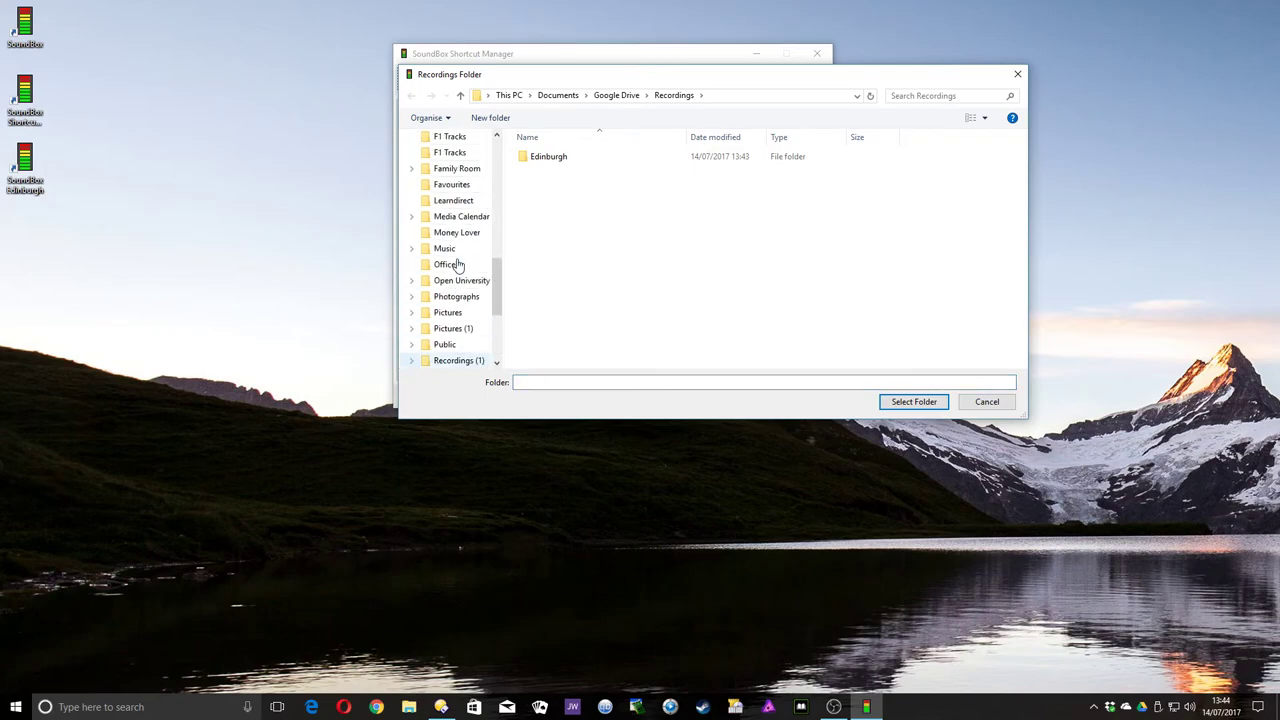
{"action": "scroll", "coordinate": [455, 265], "scroll_direction": "up", "scroll_amount": 10}
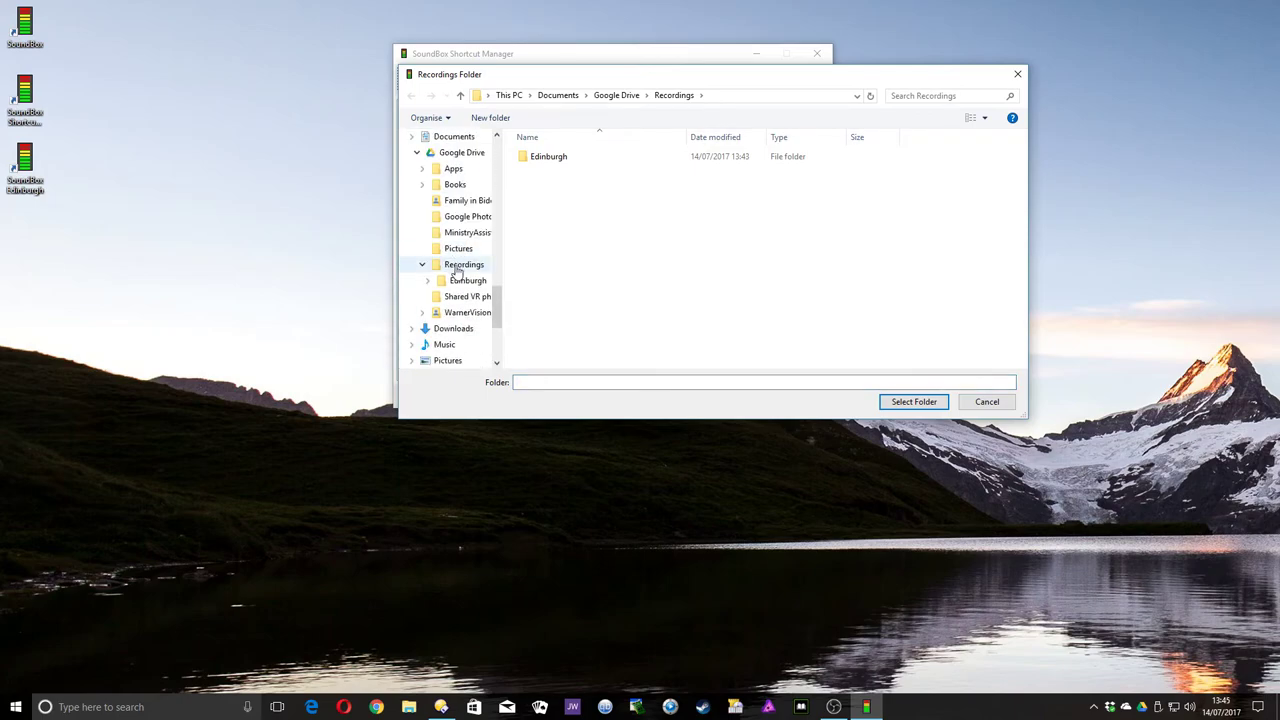
{"action": "scroll", "coordinate": [490, 265], "scroll_direction": "up", "scroll_amount": 4}
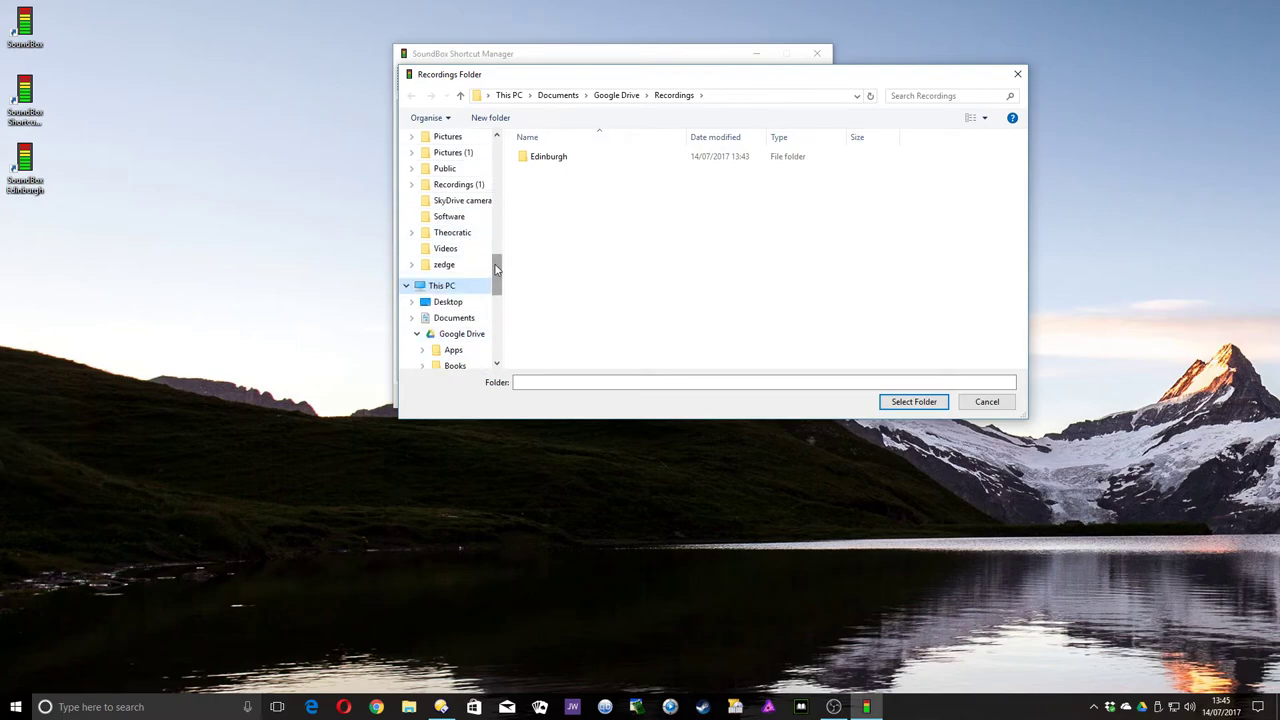
{"action": "scroll", "coordinate": [496, 268], "scroll_direction": "up", "scroll_amount": 2}
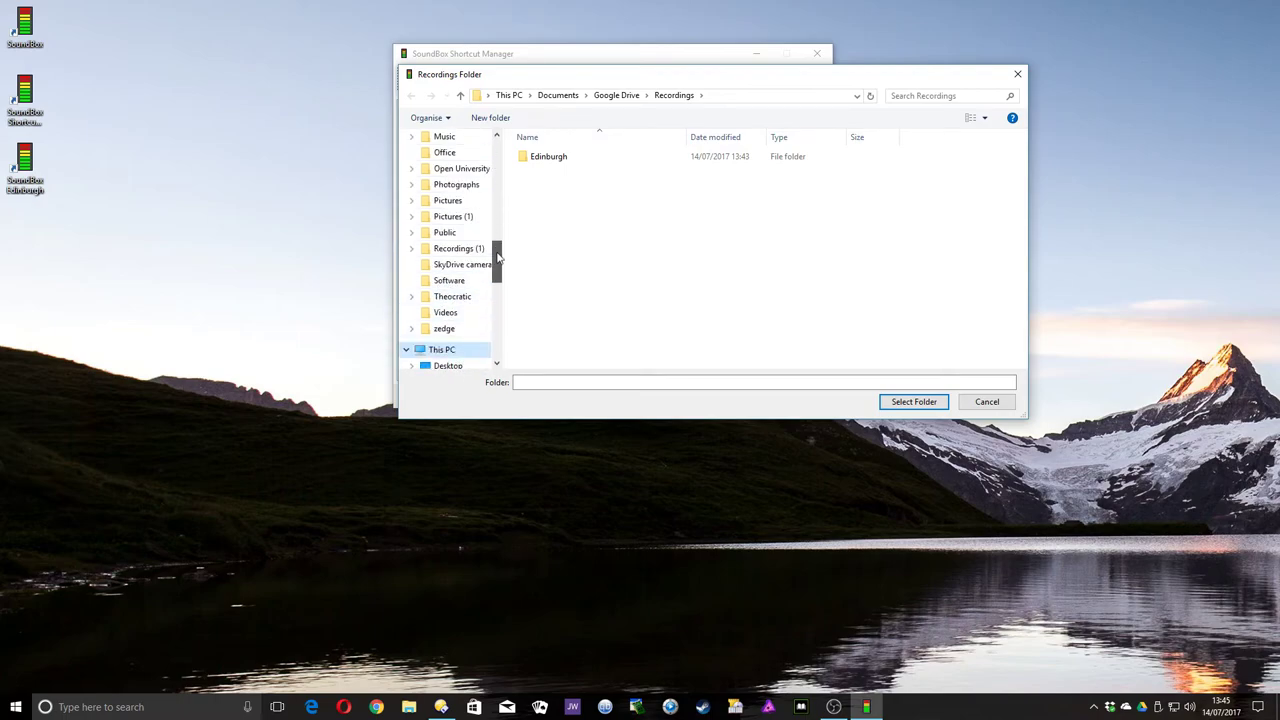
{"action": "scroll", "coordinate": [498, 258], "scroll_direction": "up", "scroll_amount": 7}
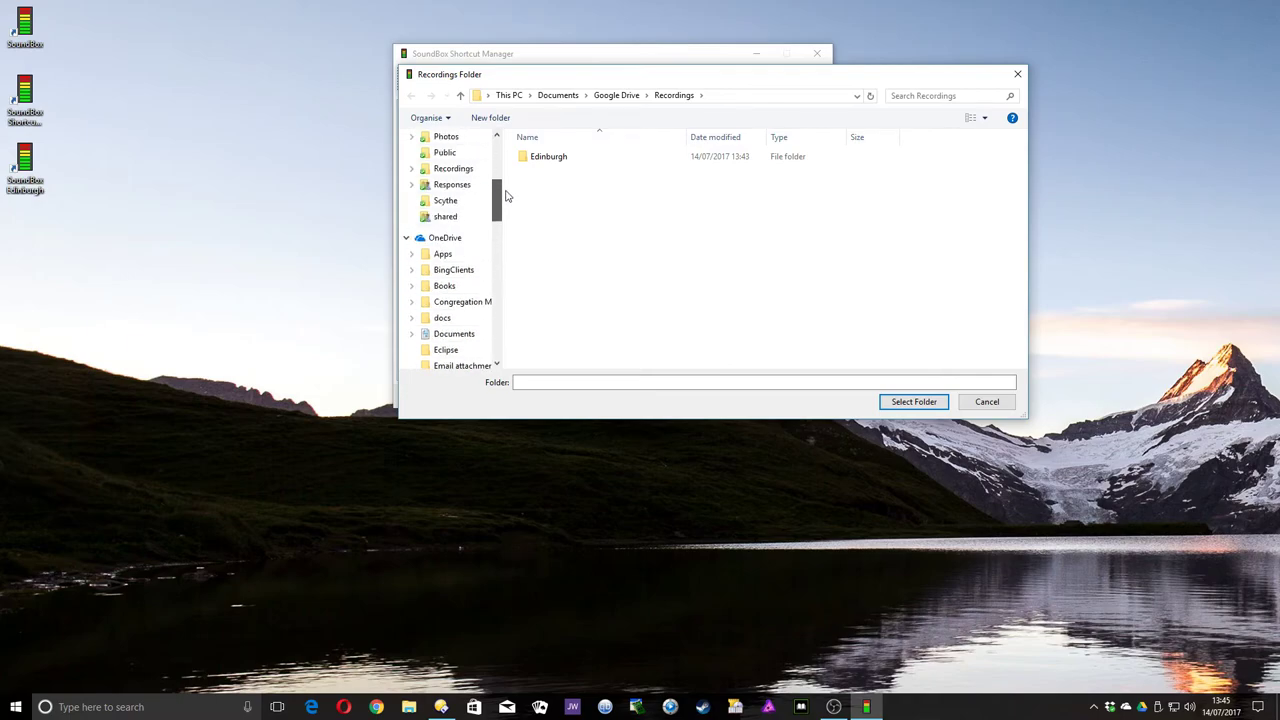
{"action": "left_click", "coordinate": [440, 256]}
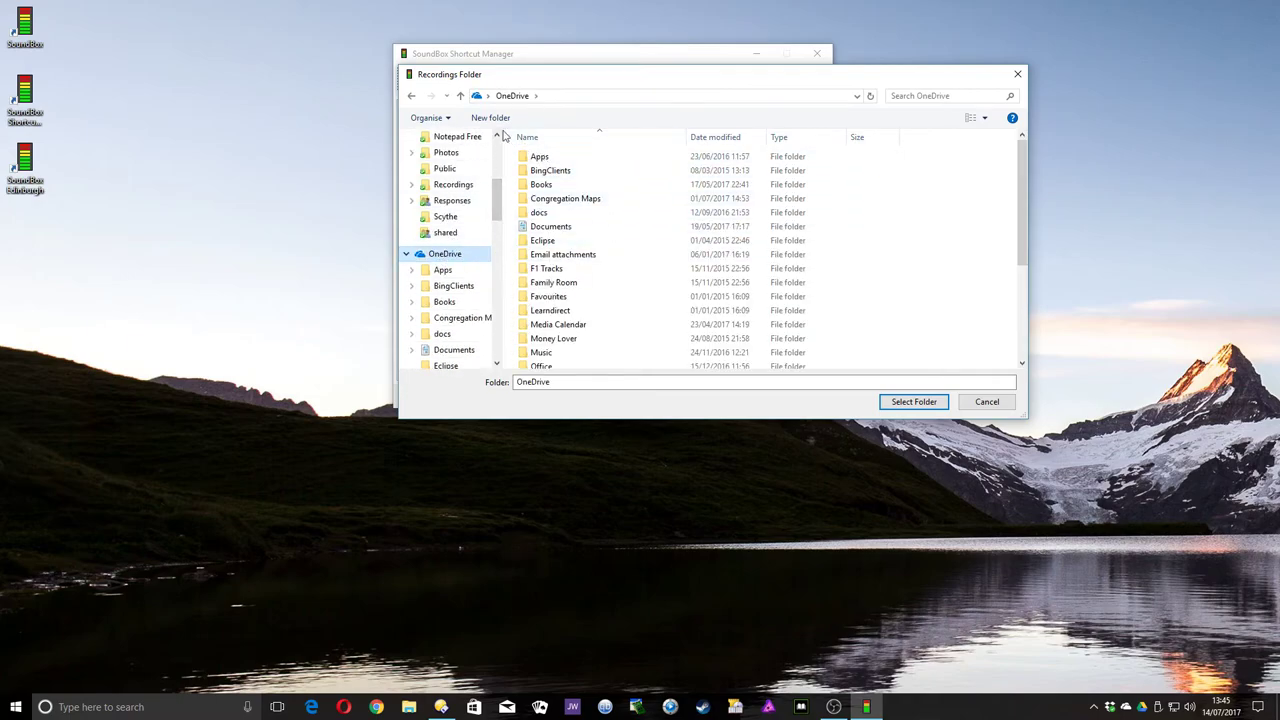
Step: Create a 'Soundbox Recordings' folder in OneDrive, select it for Edinburgh, and save
{"action": "left_click", "coordinate": [491, 118]}
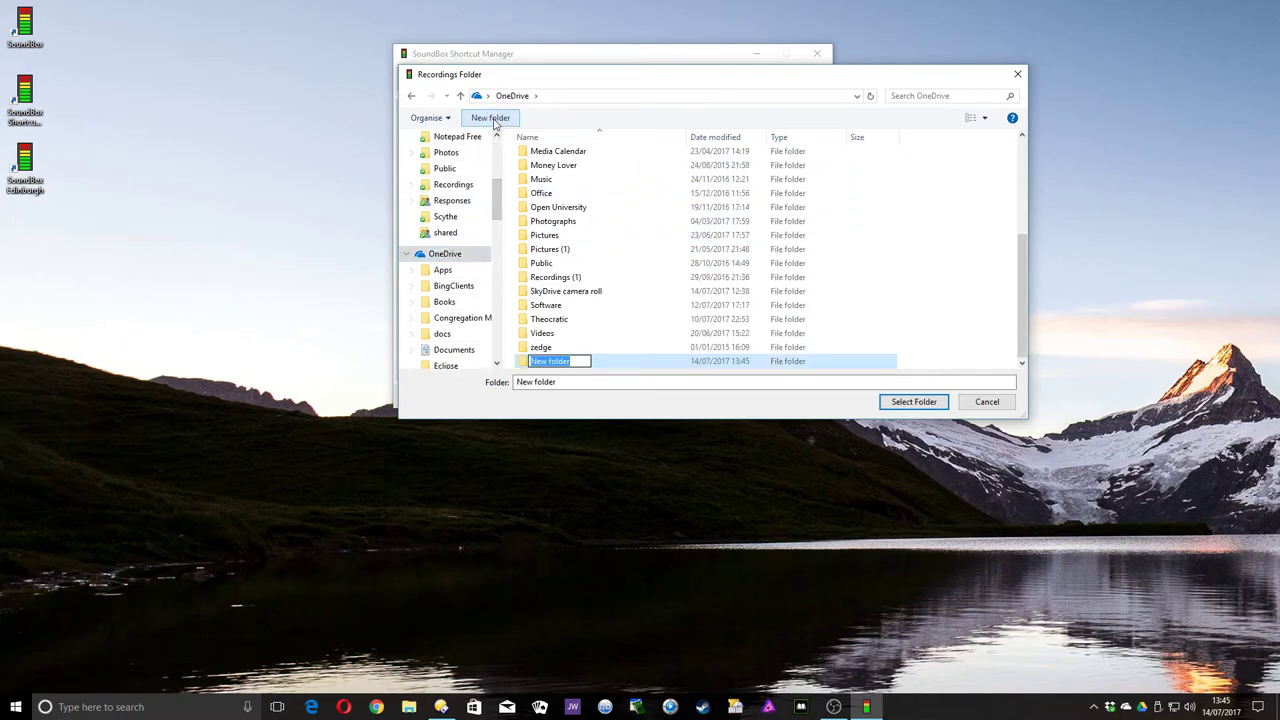
{"action": "type", "text": "Soundbox Recordings"}
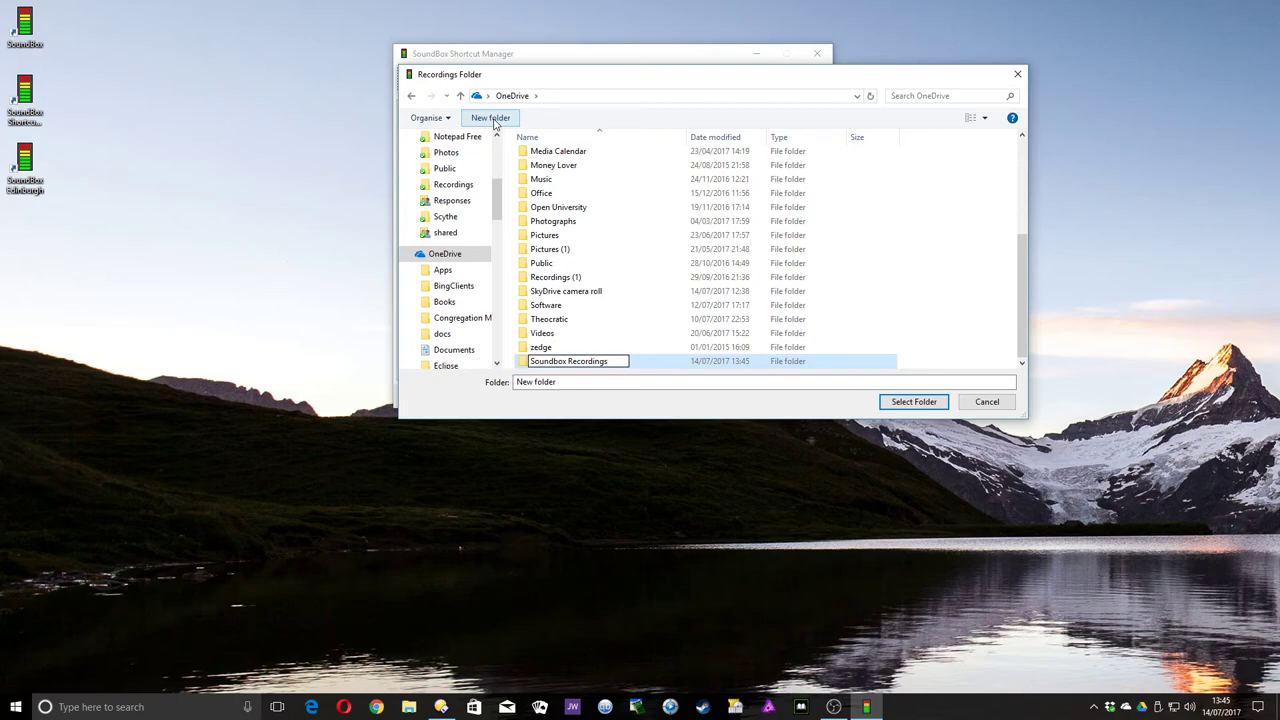
{"action": "key", "text": "Return"}
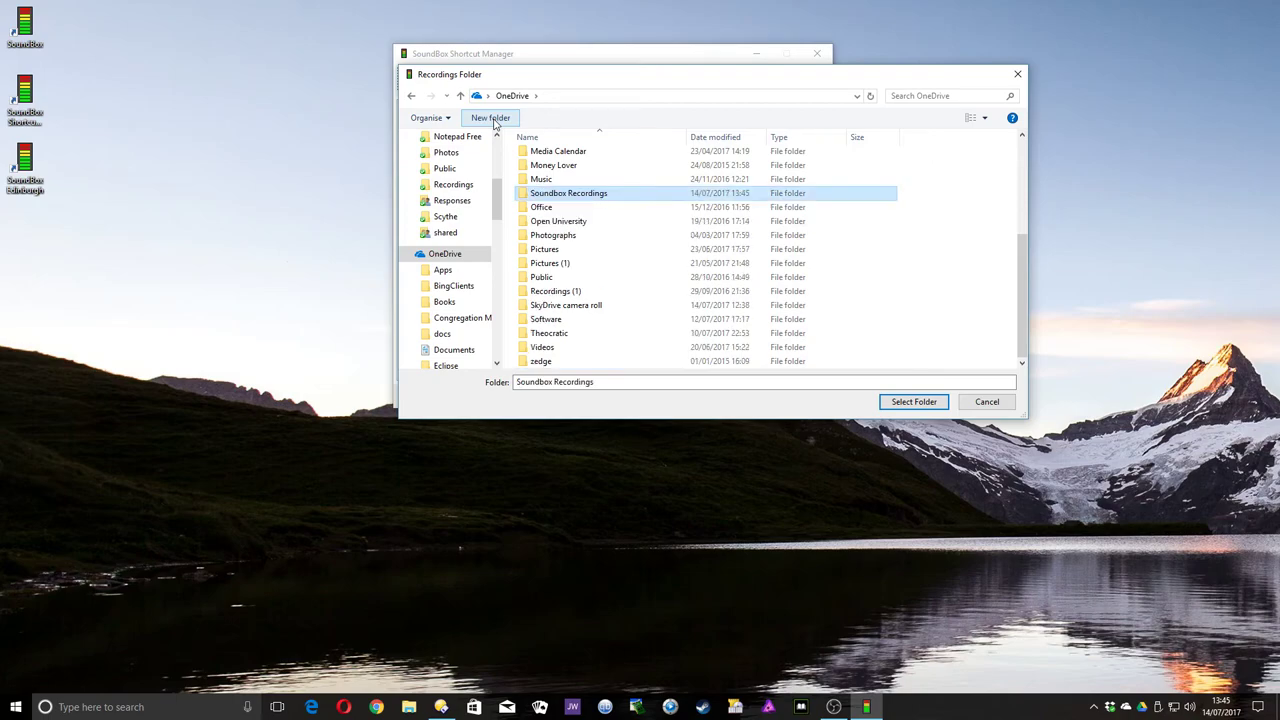
{"action": "left_click", "coordinate": [912, 402]}
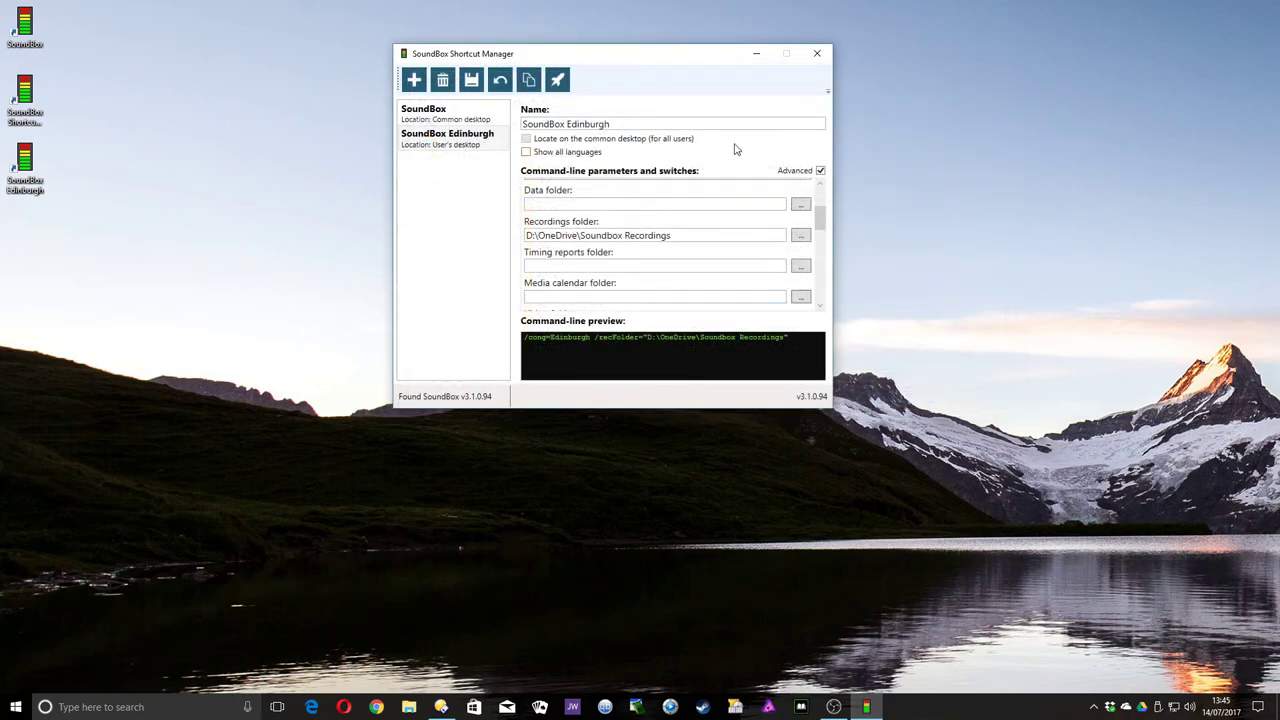
{"action": "left_click", "coordinate": [471, 81]}
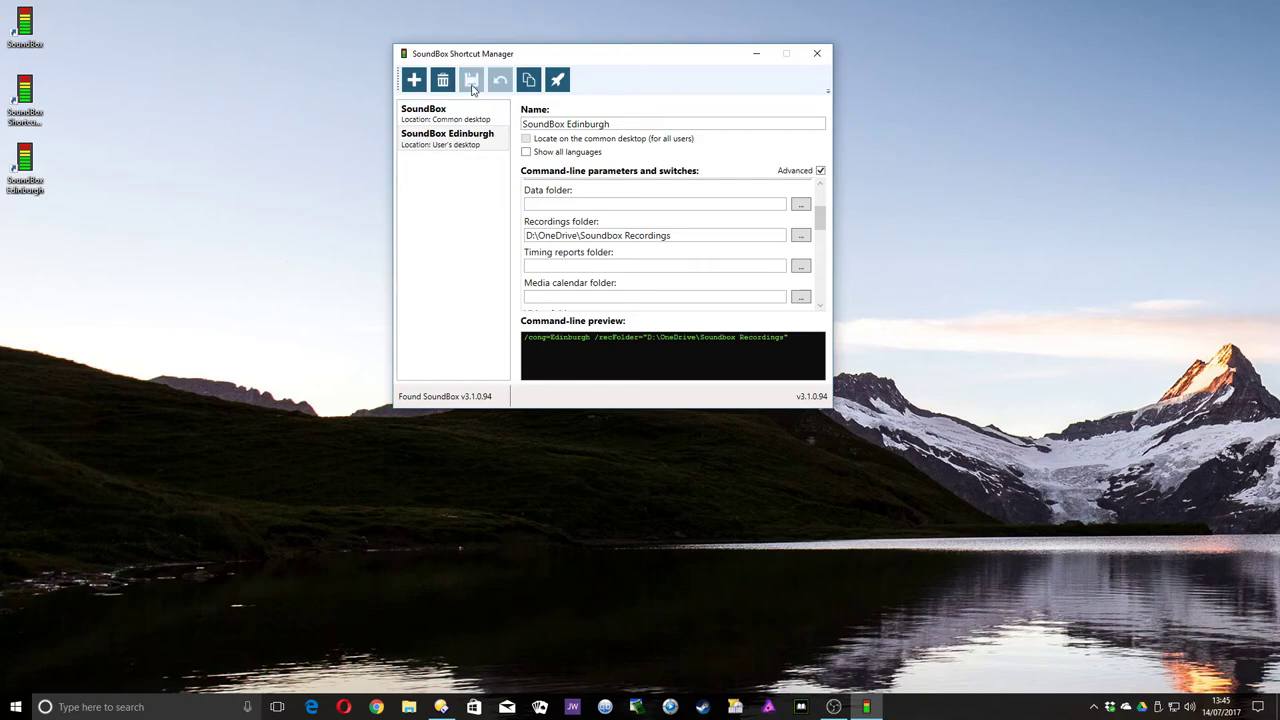
{"action": "left_click", "coordinate": [816, 57]}
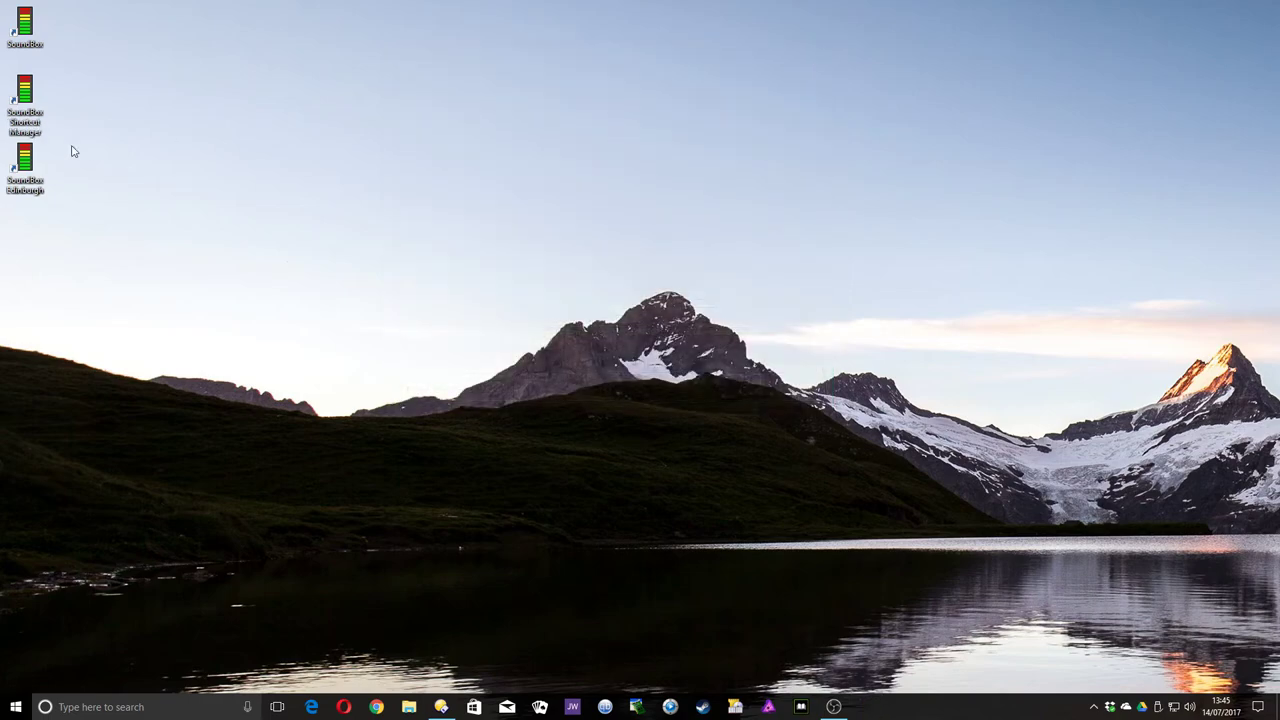
Step: Launch SoundBox Edinburgh, make a few-second test recording (1 file, 205 KB), and close SoundBox
{"action": "double_click", "coordinate": [26, 168]}
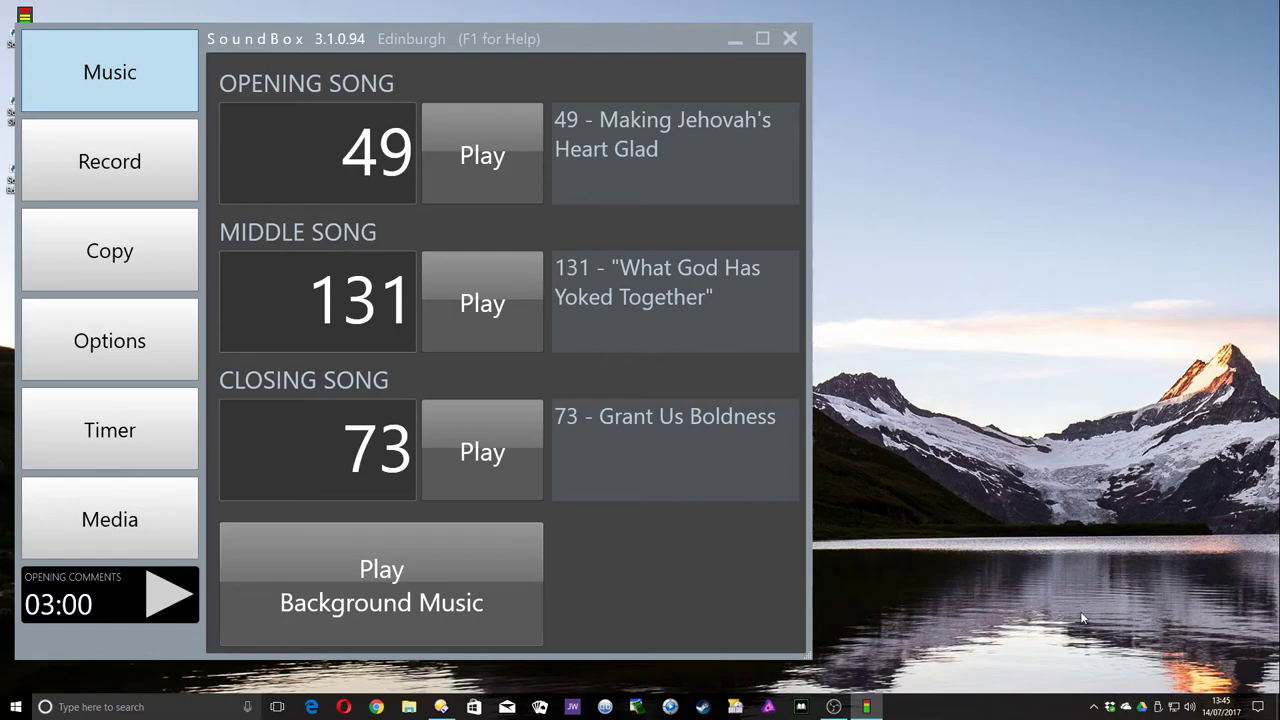
{"action": "left_click", "coordinate": [157, 195]}
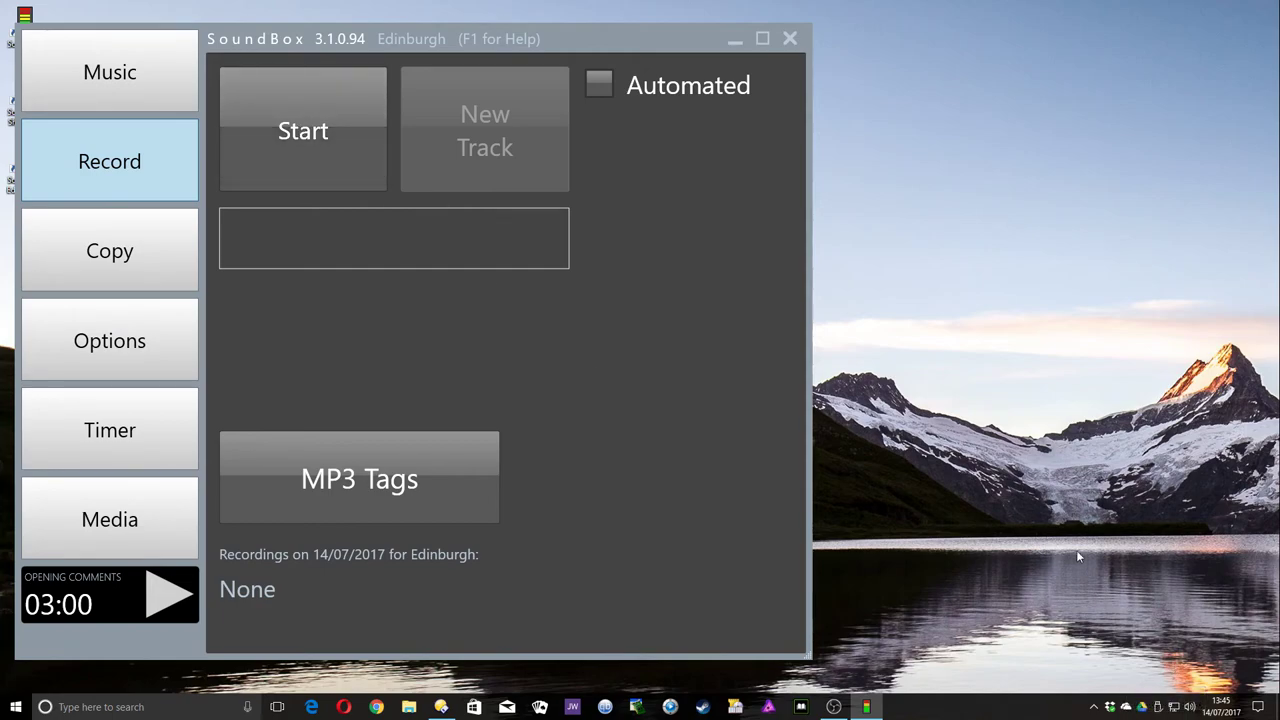
{"action": "left_click", "coordinate": [290, 121]}
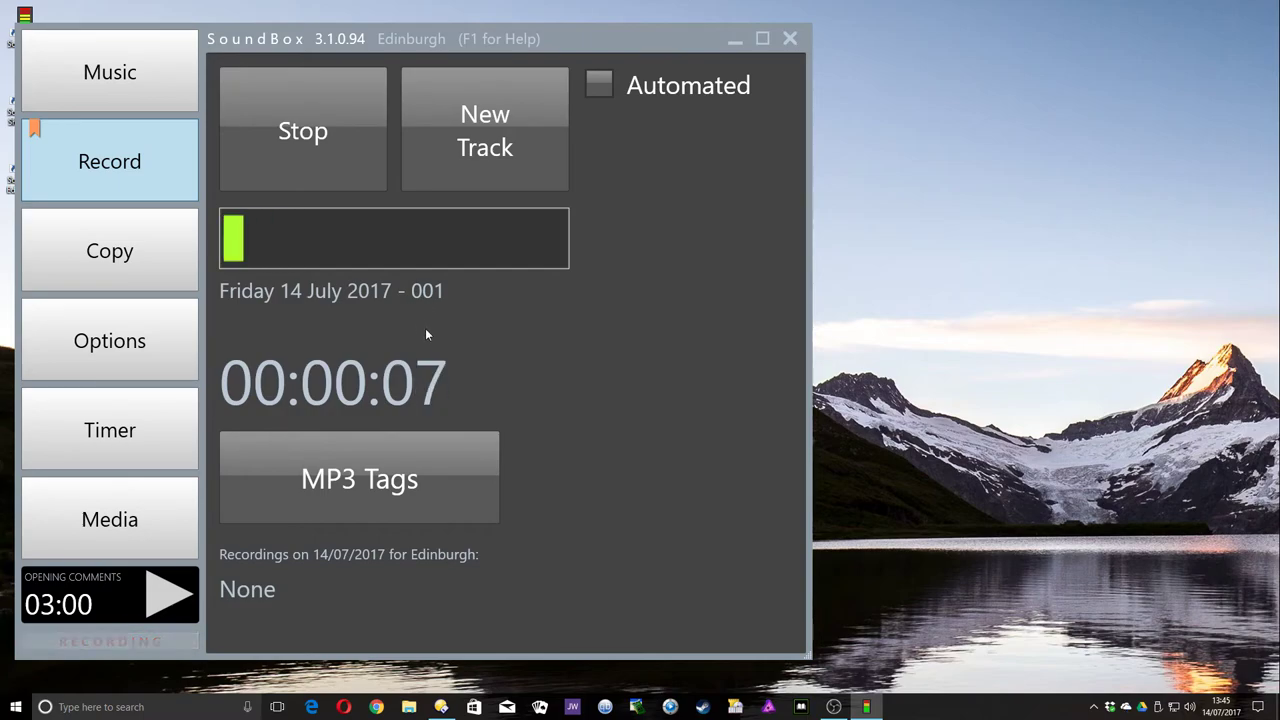
{"action": "left_click", "coordinate": [308, 143]}
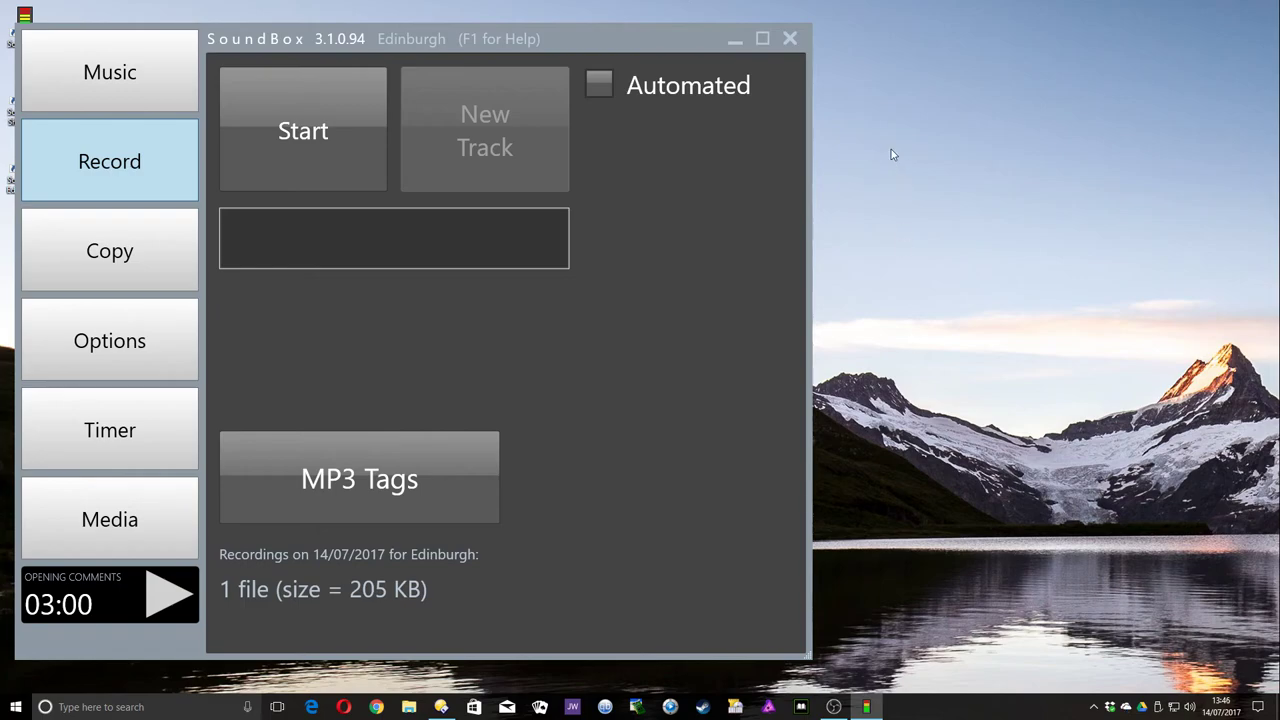
{"action": "left_click", "coordinate": [790, 39]}
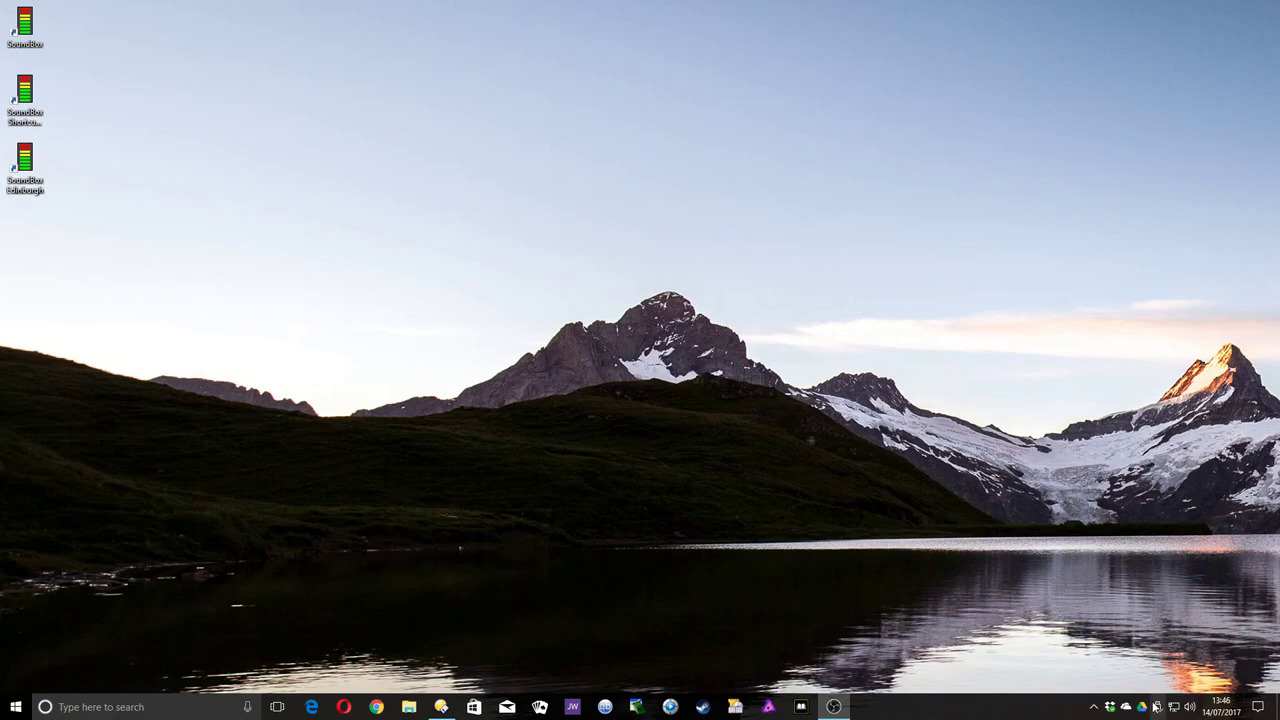
Step: From the OneDrive tray icon, browse to Soundbox Recordings\Edinburgh\2017\07\2017-07-14 to find the new recording
{"action": "left_click", "coordinate": [1126, 707]}
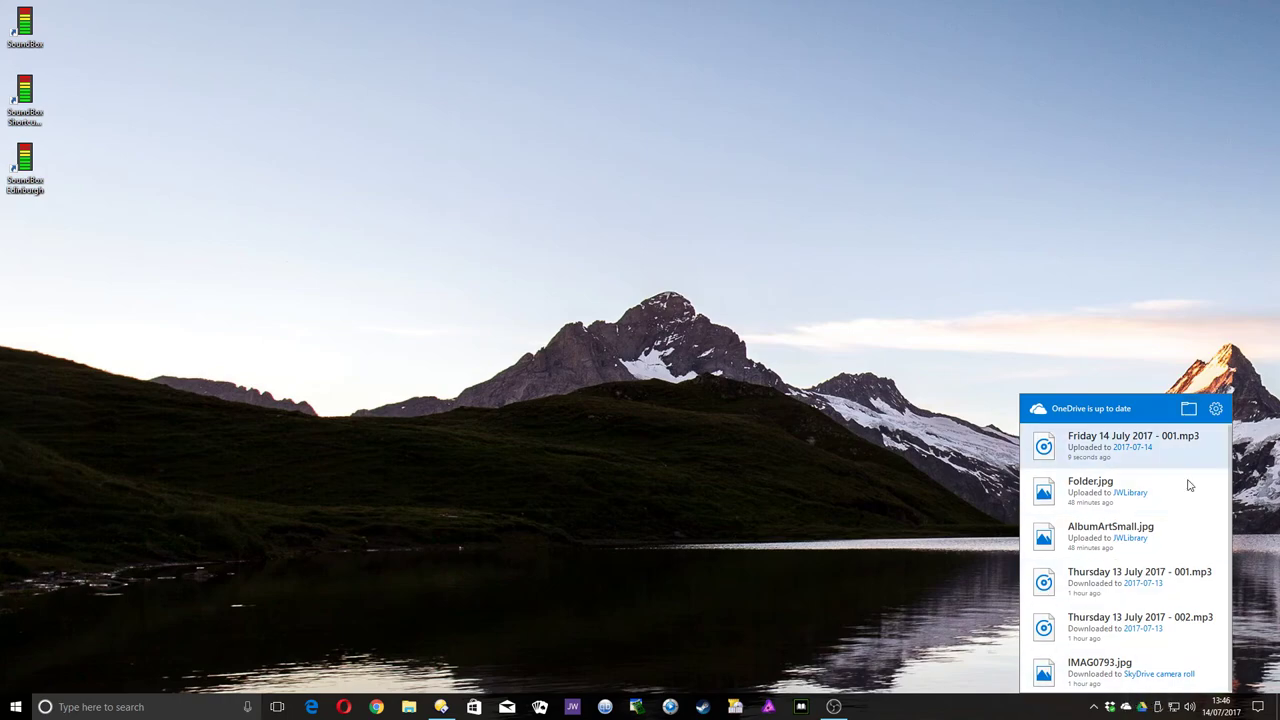
{"action": "left_click", "coordinate": [1189, 409]}
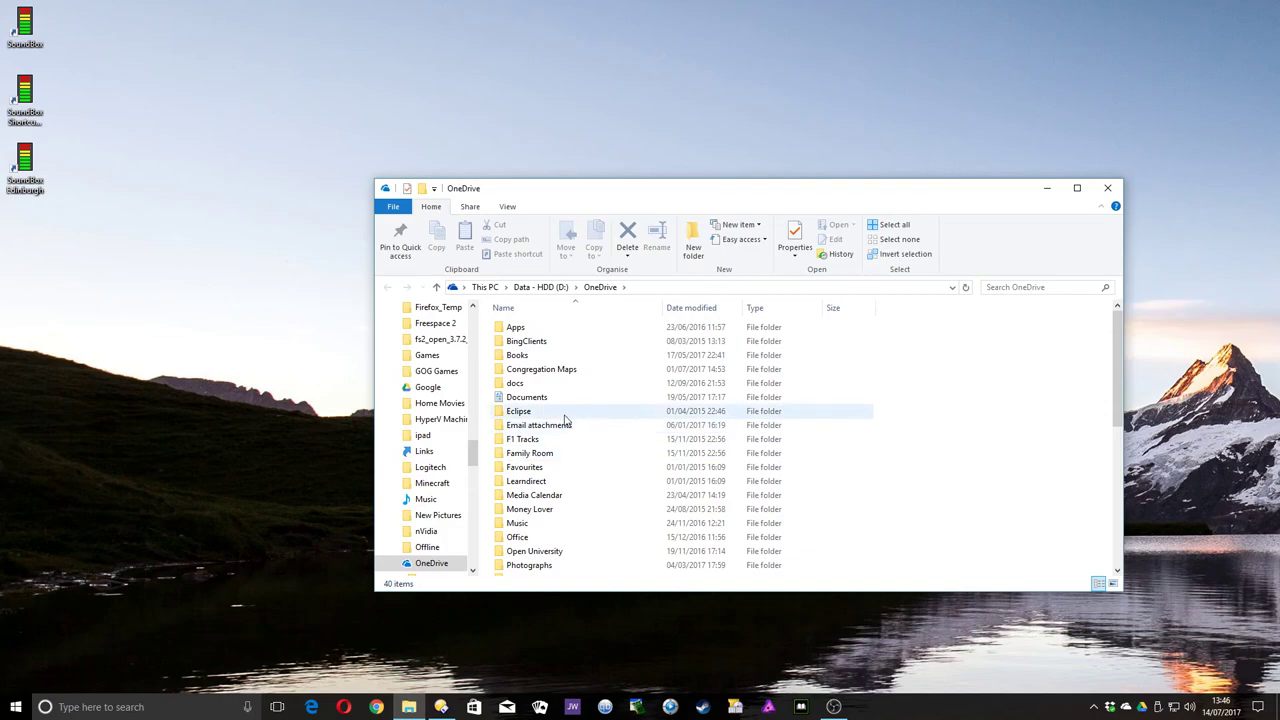
{"action": "scroll", "coordinate": [566, 423], "scroll_direction": "down", "scroll_amount": 3}
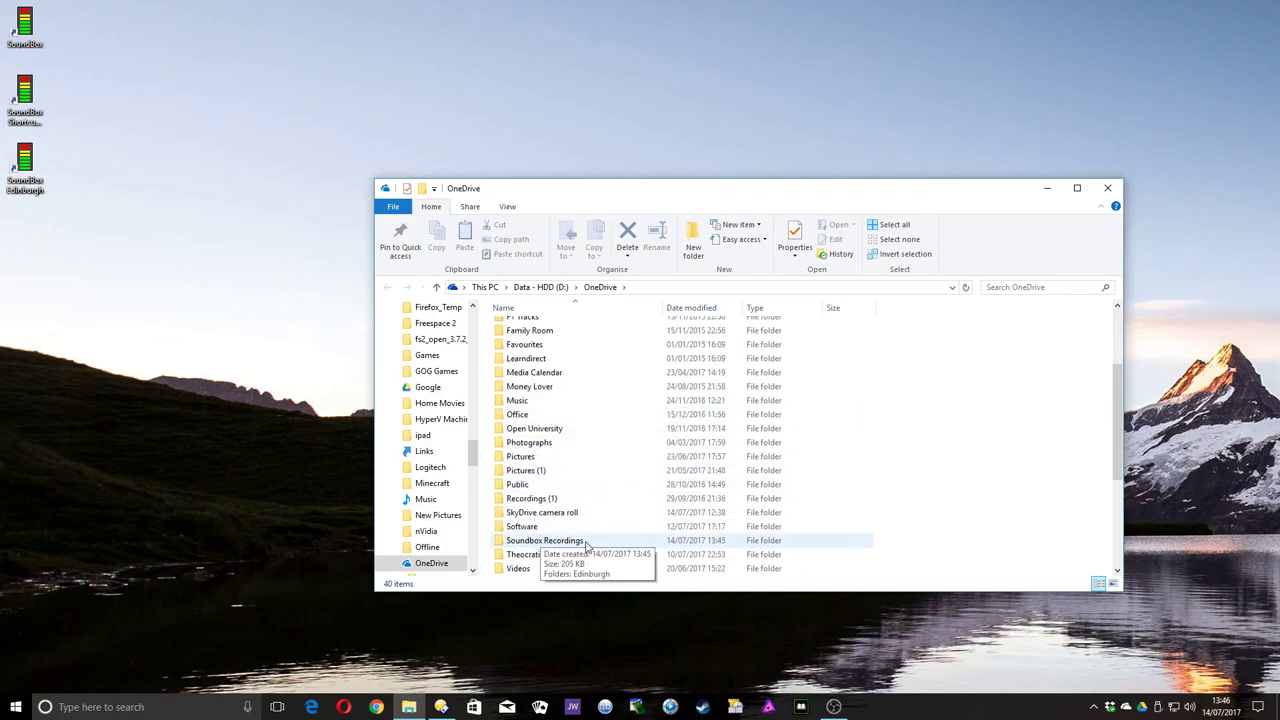
{"action": "double_click", "coordinate": [547, 541]}
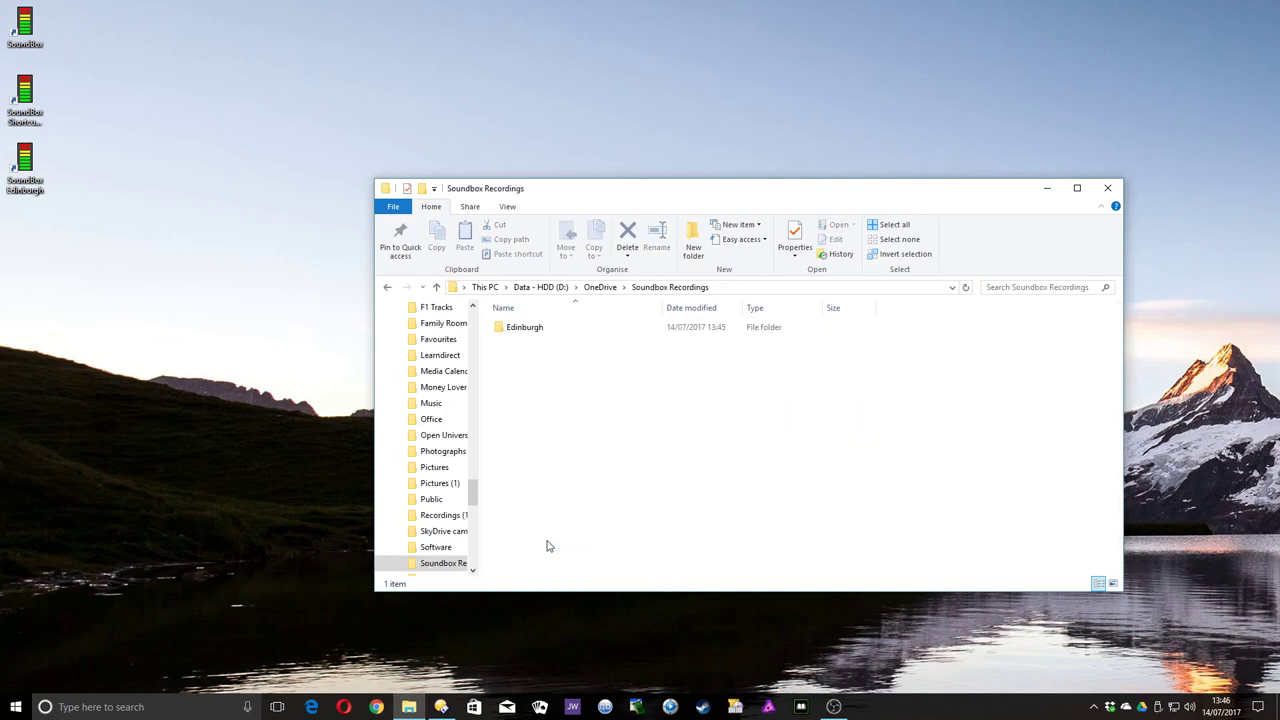
{"action": "double_click", "coordinate": [519, 330]}
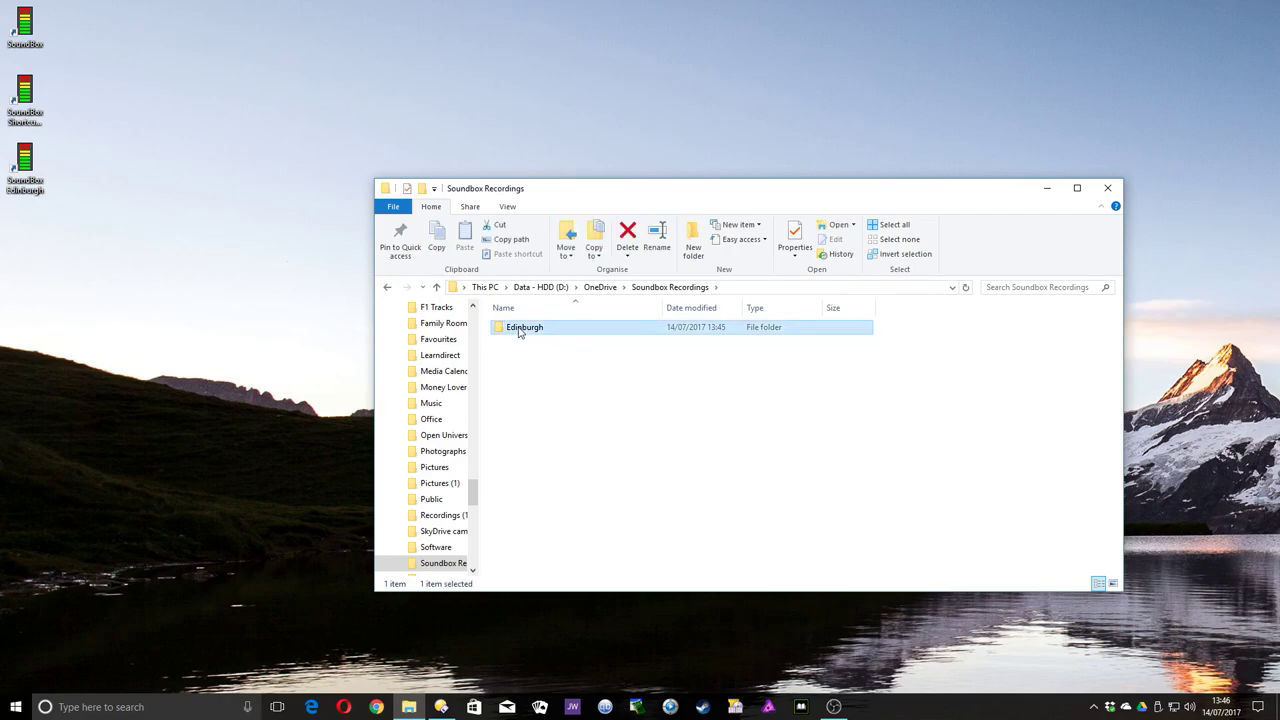
{"action": "double_click", "coordinate": [519, 330]}
{"action": "double_click", "coordinate": [519, 330]}
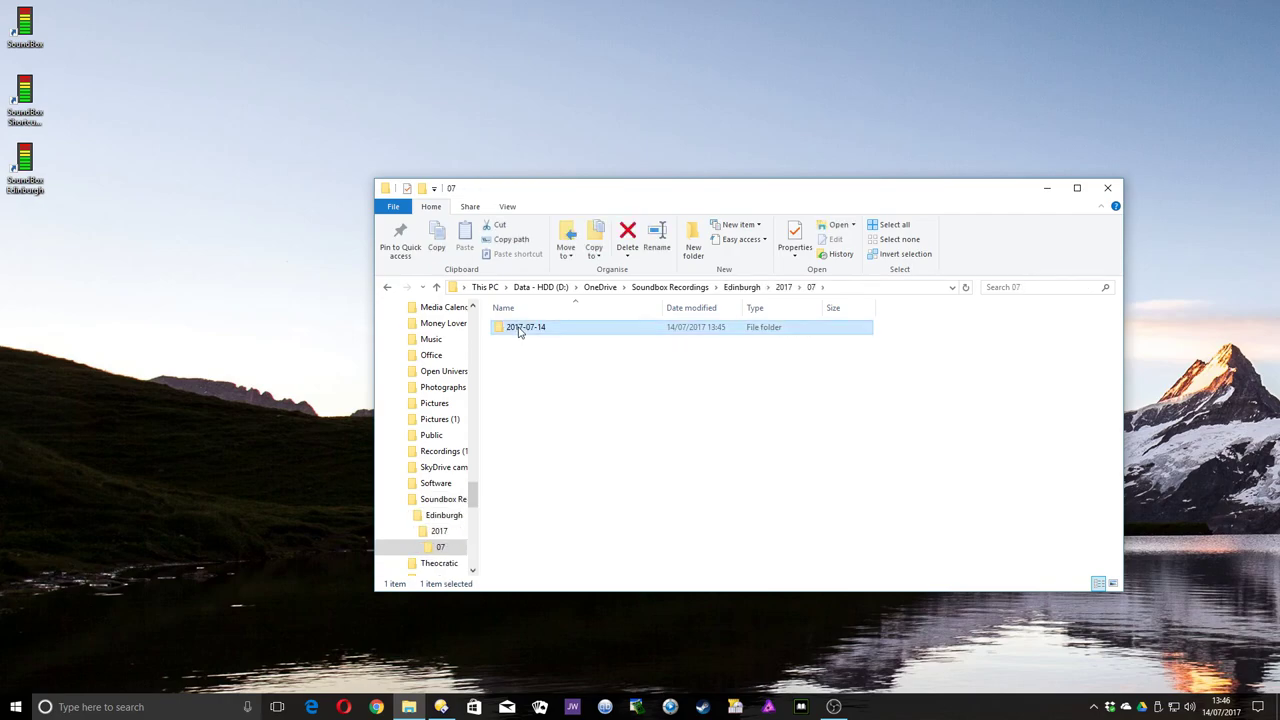
{"action": "double_click", "coordinate": [517, 331]}
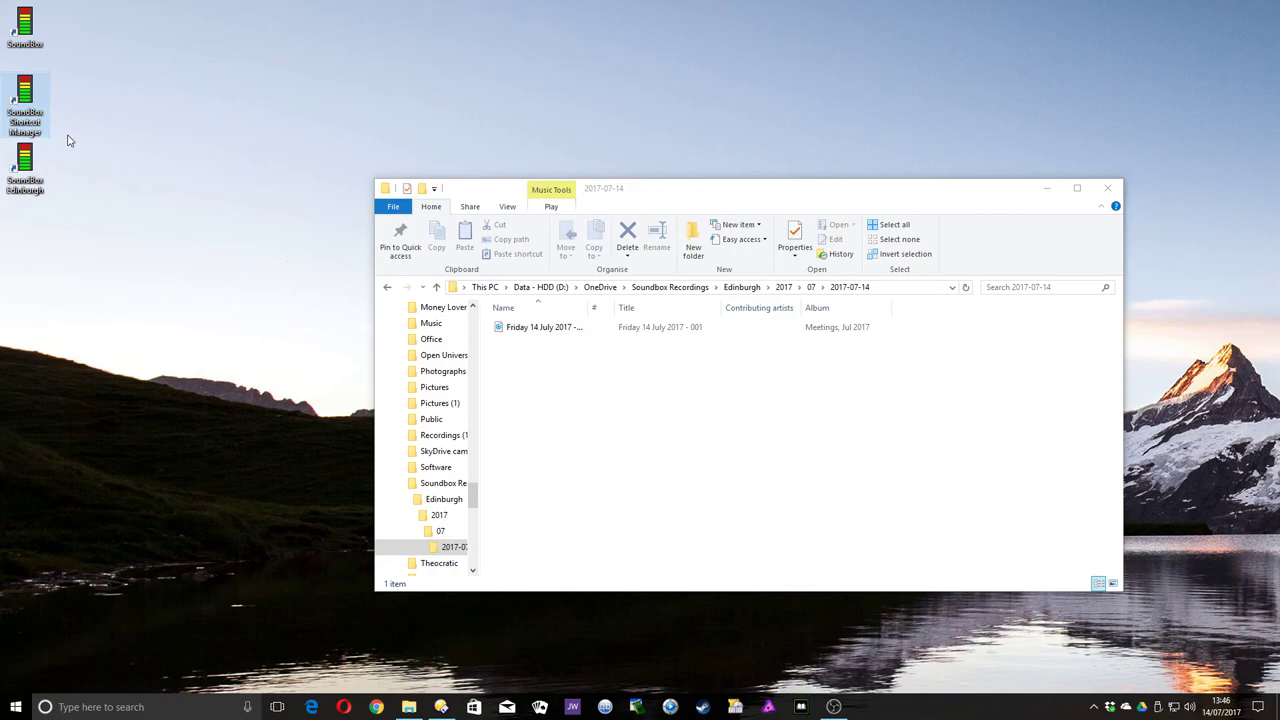
{"action": "right_click", "coordinate": [36, 170]}
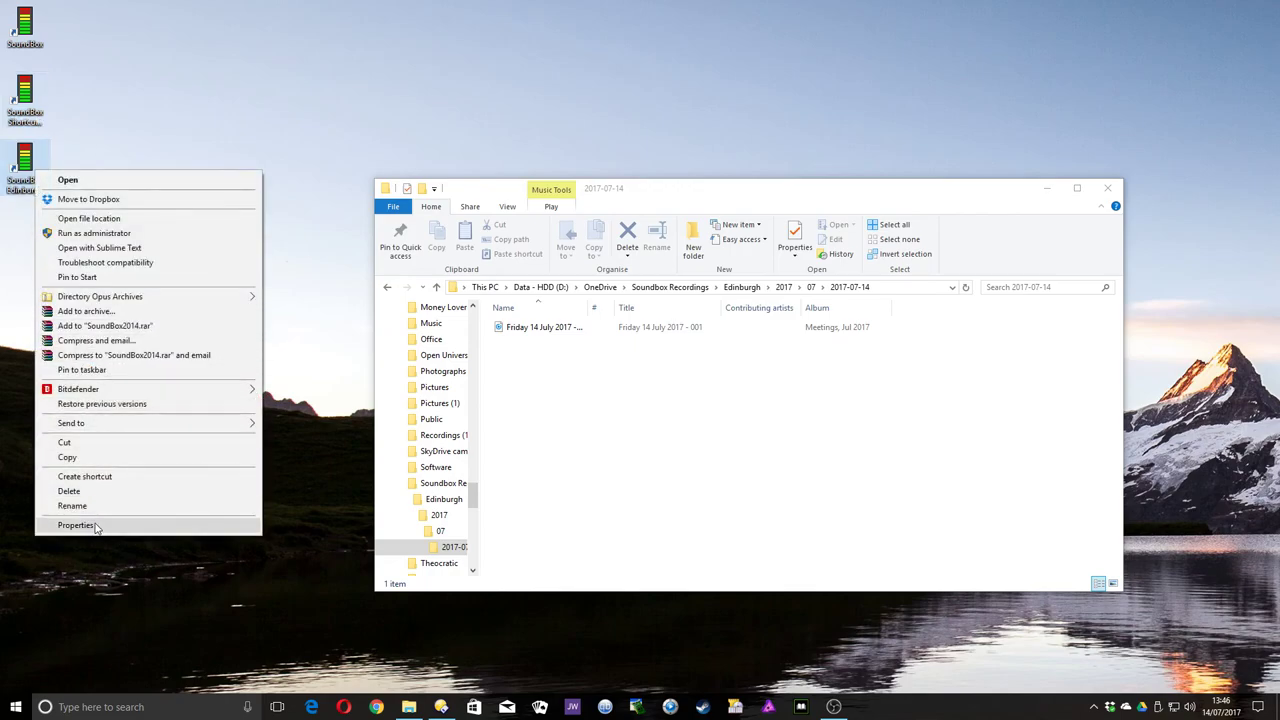
{"action": "left_click", "coordinate": [76, 525]}
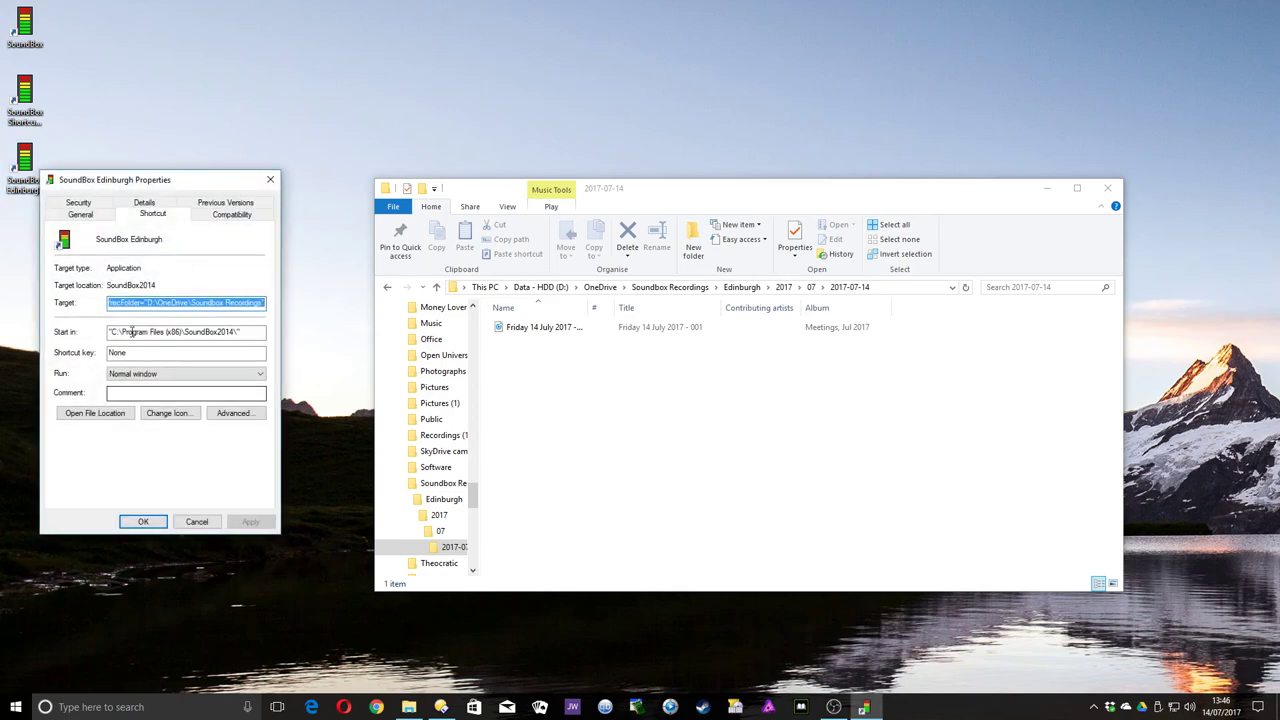
{"action": "left_click", "coordinate": [148, 305]}
{"action": "left_click_drag", "start_coordinate": [112, 303], "coordinate": [308, 305]}
{"action": "left_click_drag", "start_coordinate": [224, 305], "coordinate": [83, 305]}
{"action": "left_click", "coordinate": [222, 302]}
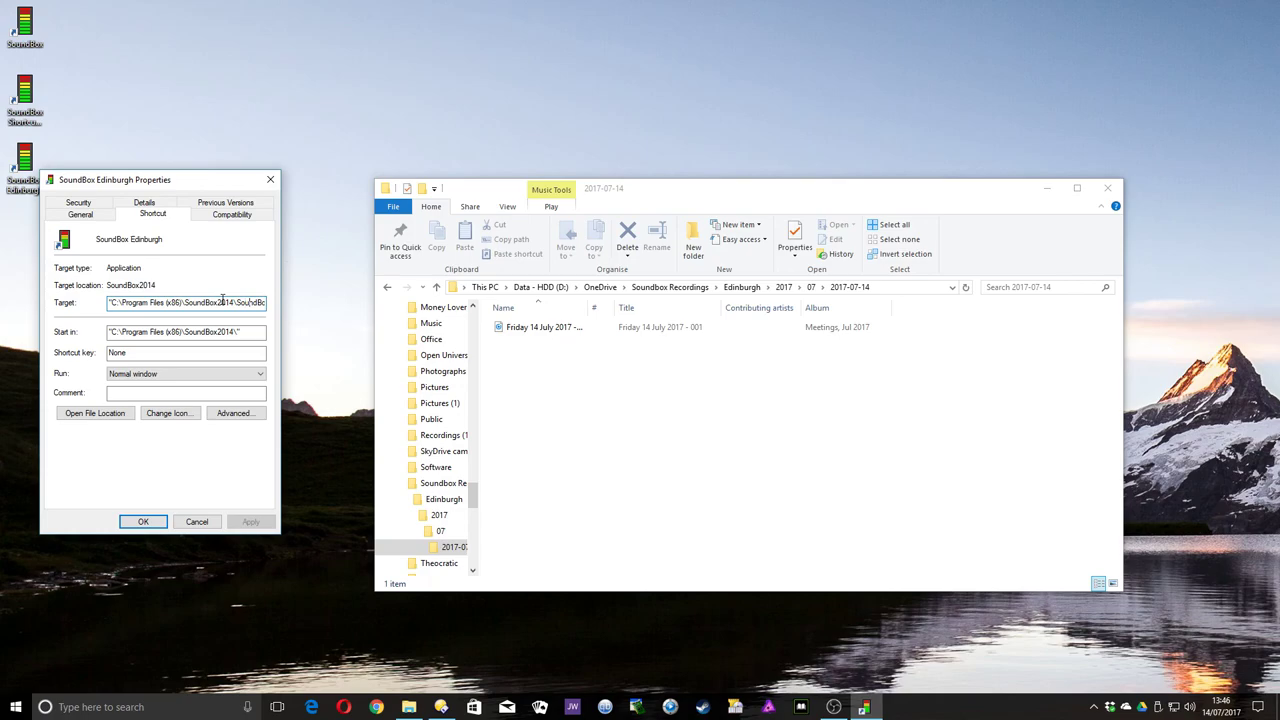
{"action": "key", "text": "End"}
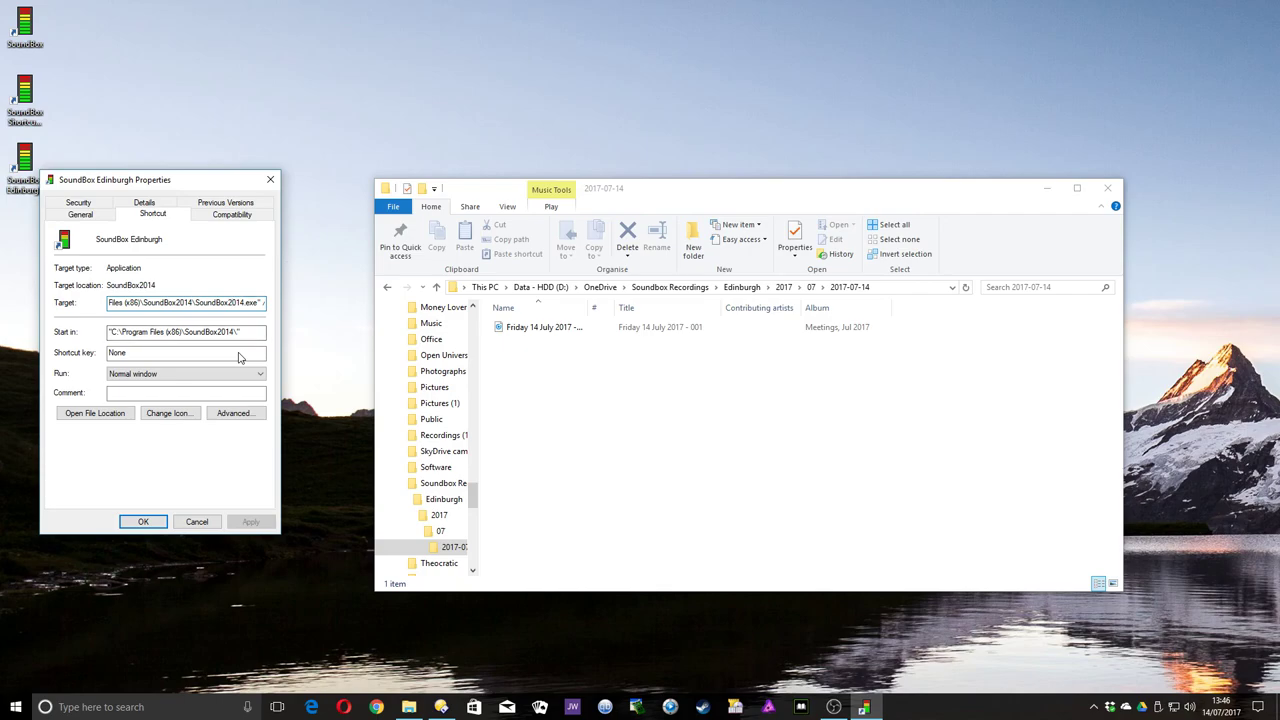
{"action": "key", "text": "Right"}
{"action": "key", "text": "Right"}
{"action": "key", "text": "Right"}
{"action": "key", "text": "Right"}
{"action": "key", "text": "Right"}
{"action": "key", "text": "Right"}
{"action": "key", "text": "ctrl+v"}
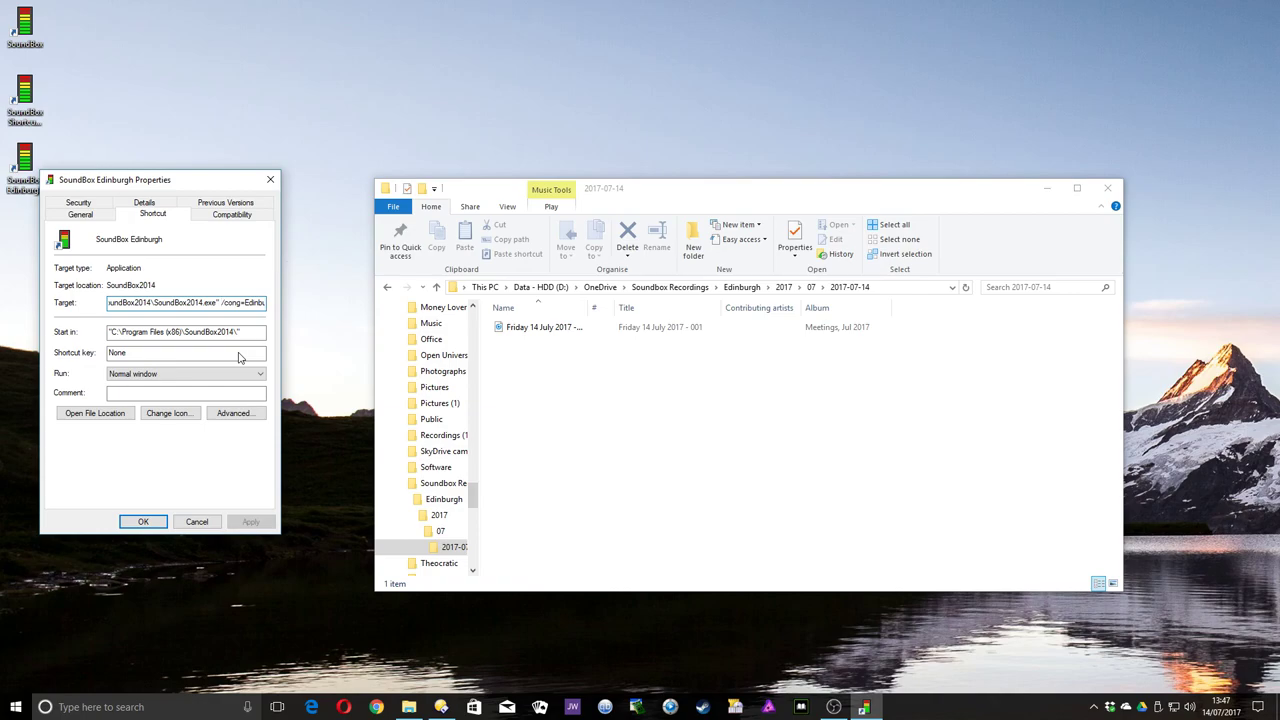
{"action": "left_click", "coordinate": [221, 303]}
{"action": "left_click", "coordinate": [199, 523]}
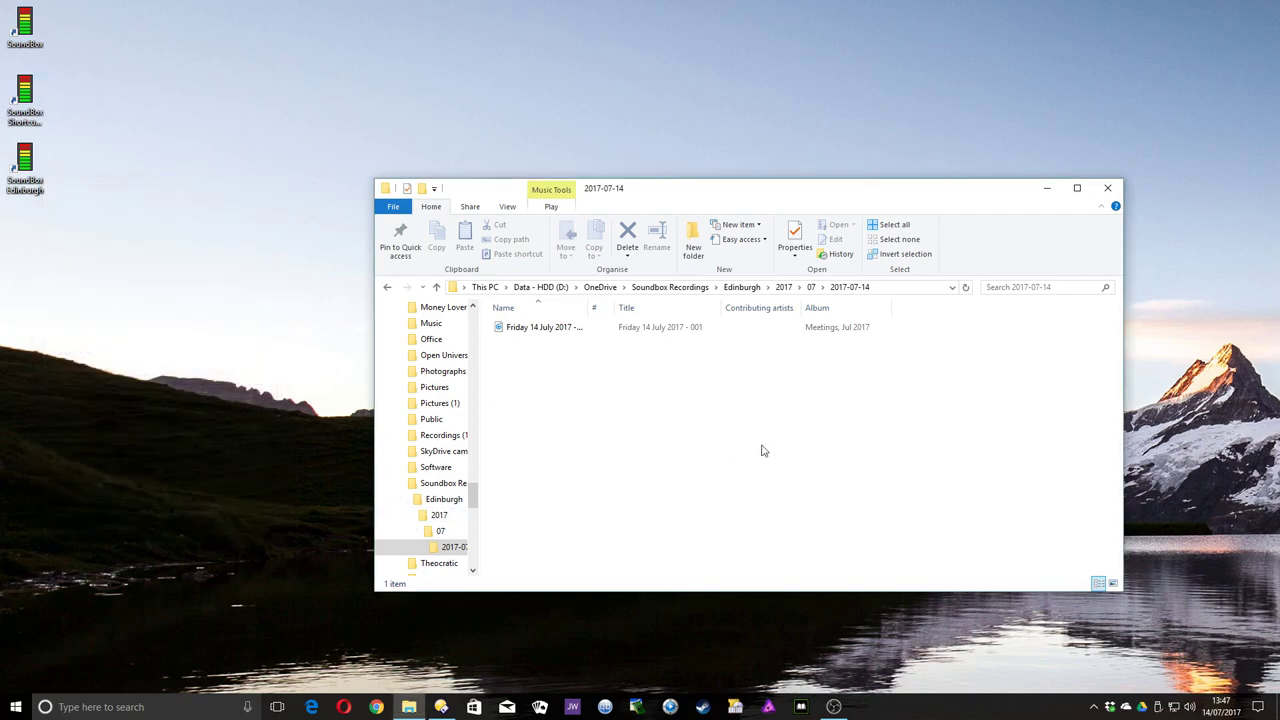